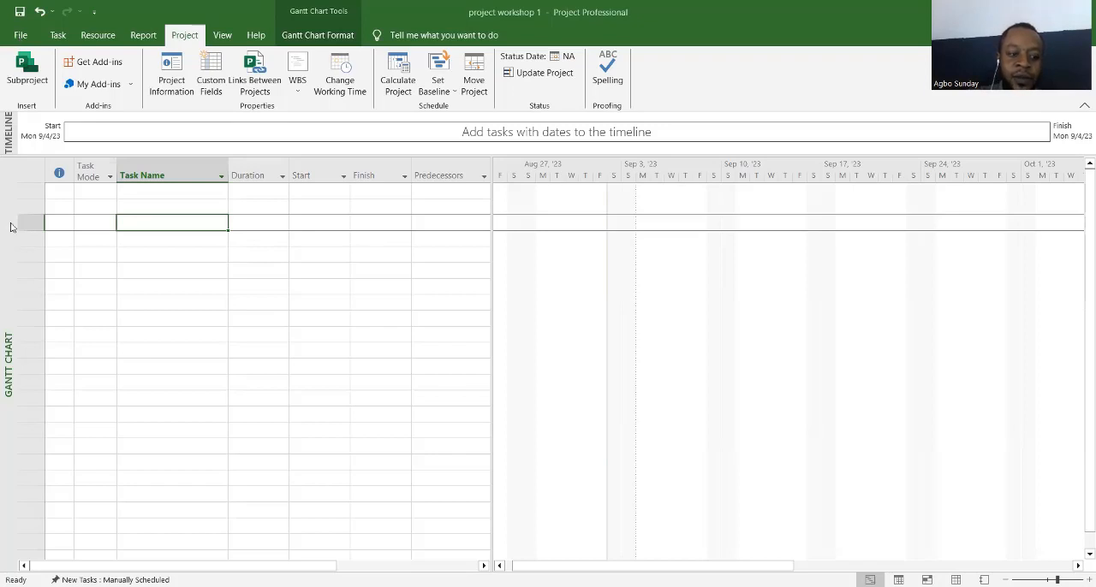
pyautogui.click(19, 38)
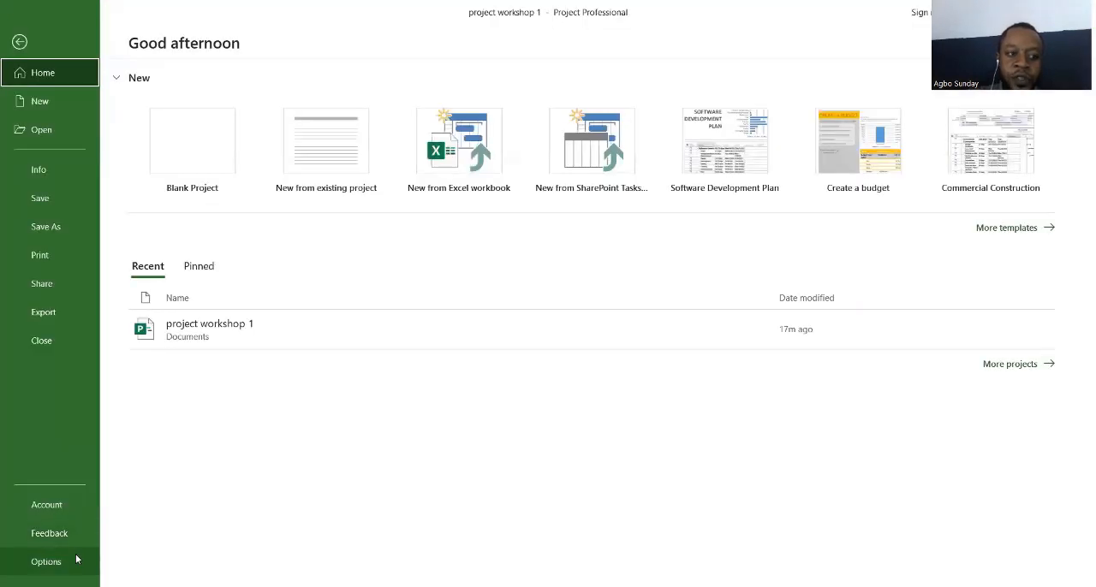
pyautogui.click(18, 42)
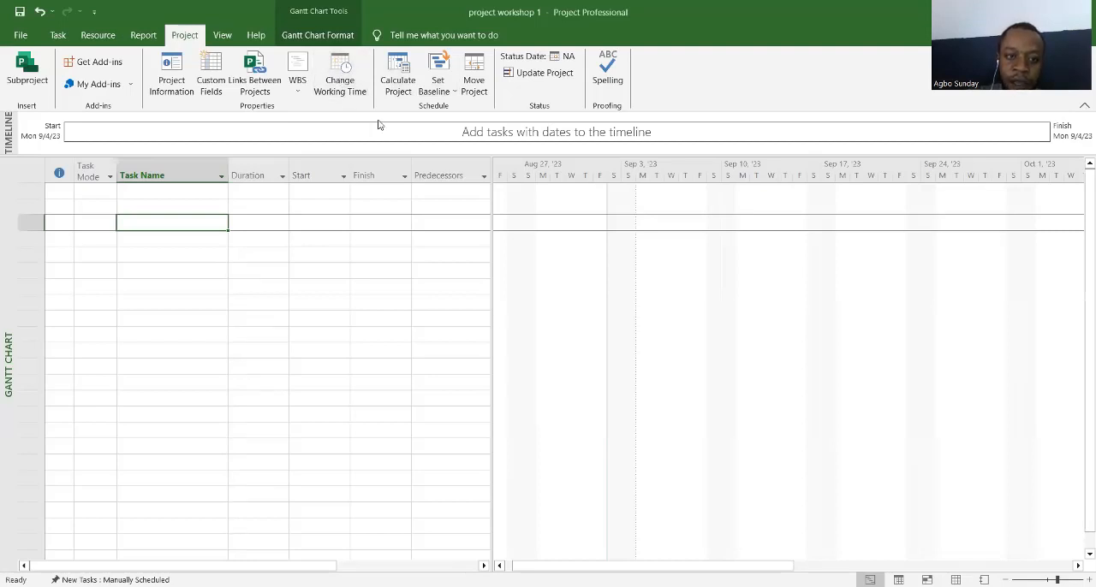
pyautogui.click(343, 85)
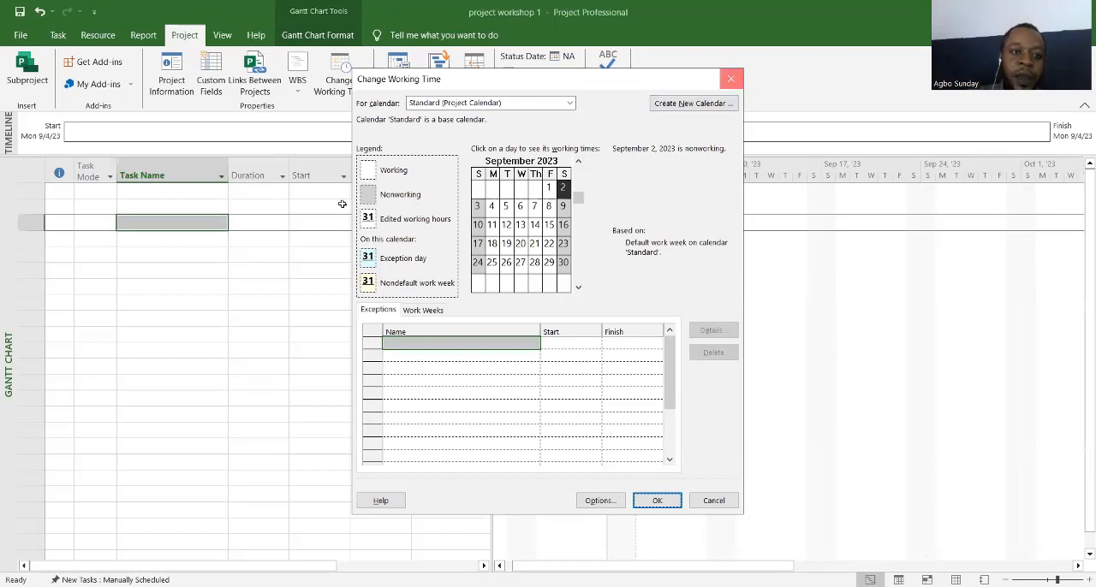
pyautogui.click(734, 79)
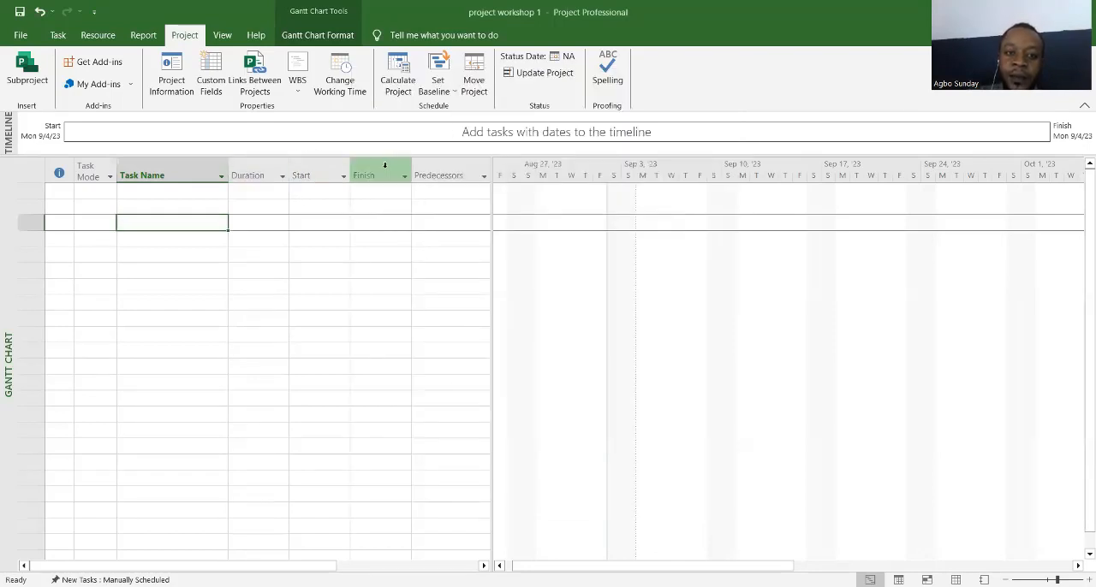
pyautogui.click(187, 86)
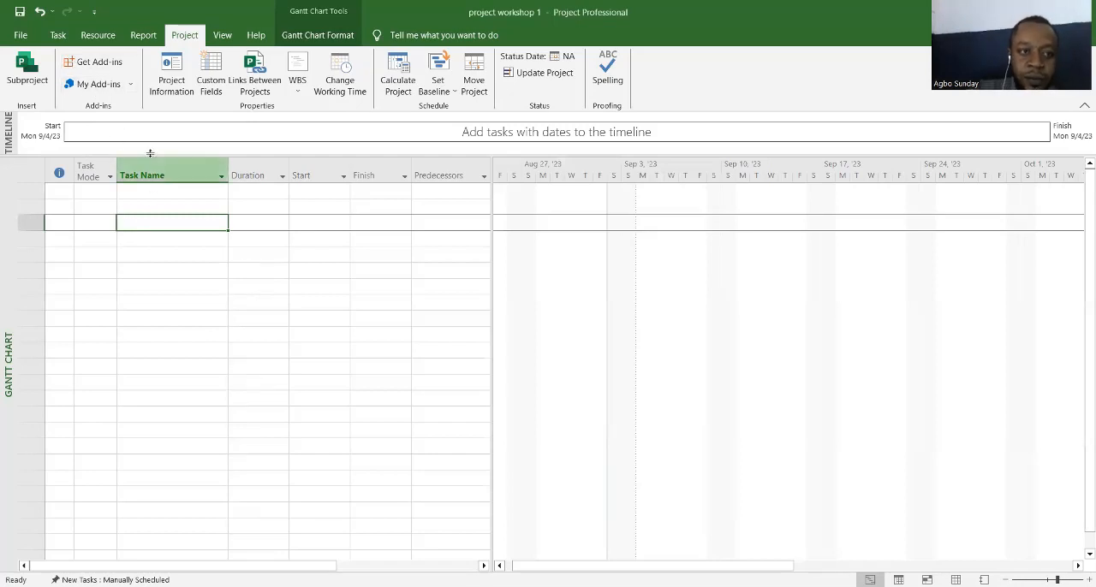
# Step: Enter a task named "2 bedroom project" in the second row of the task table
pyautogui.click(57, 35)
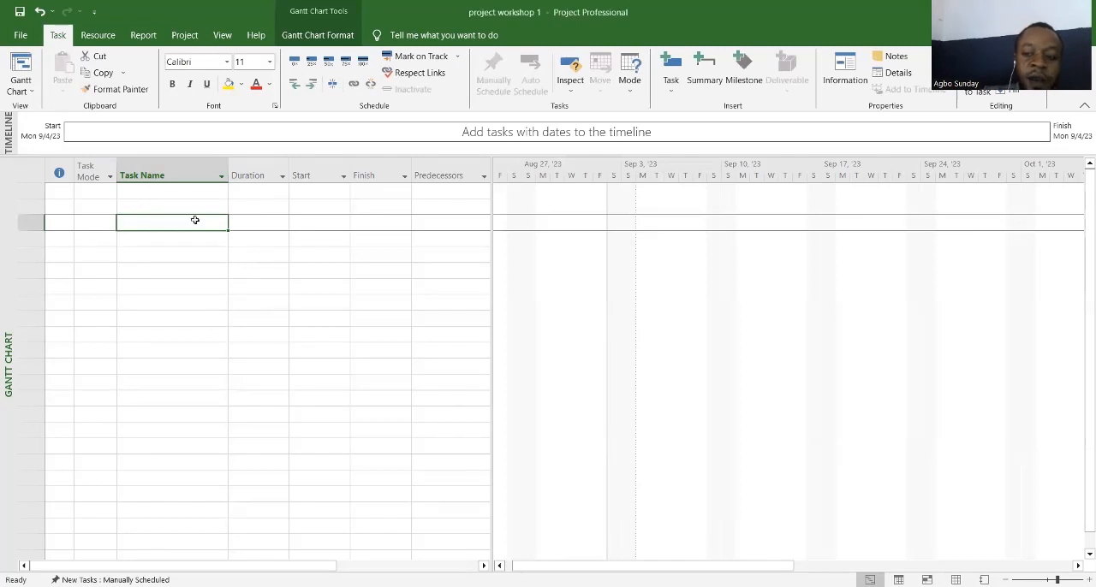
pyautogui.click(157, 192)
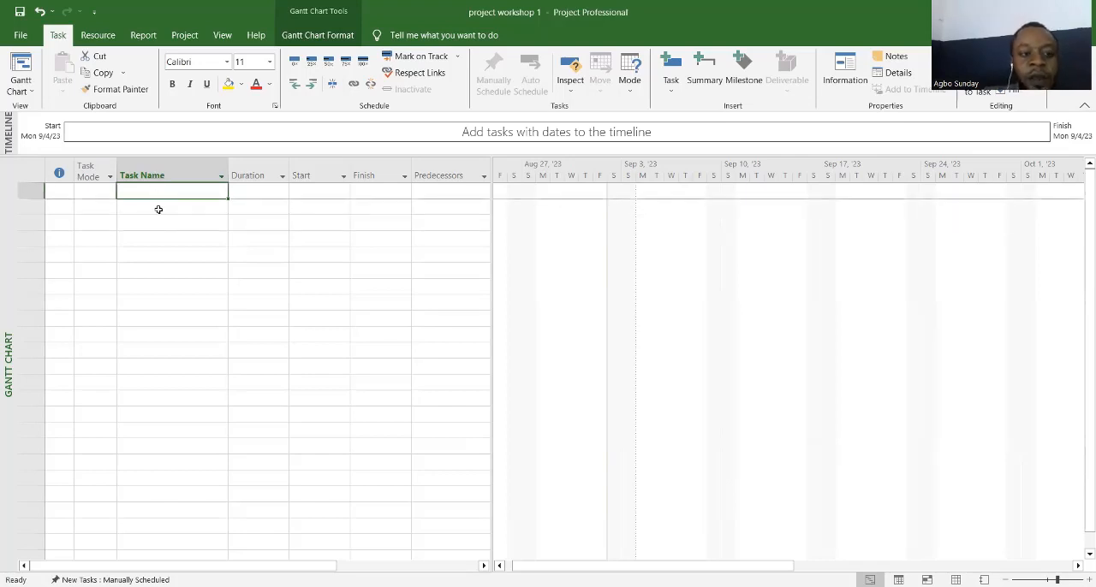
pyautogui.click(158, 208)
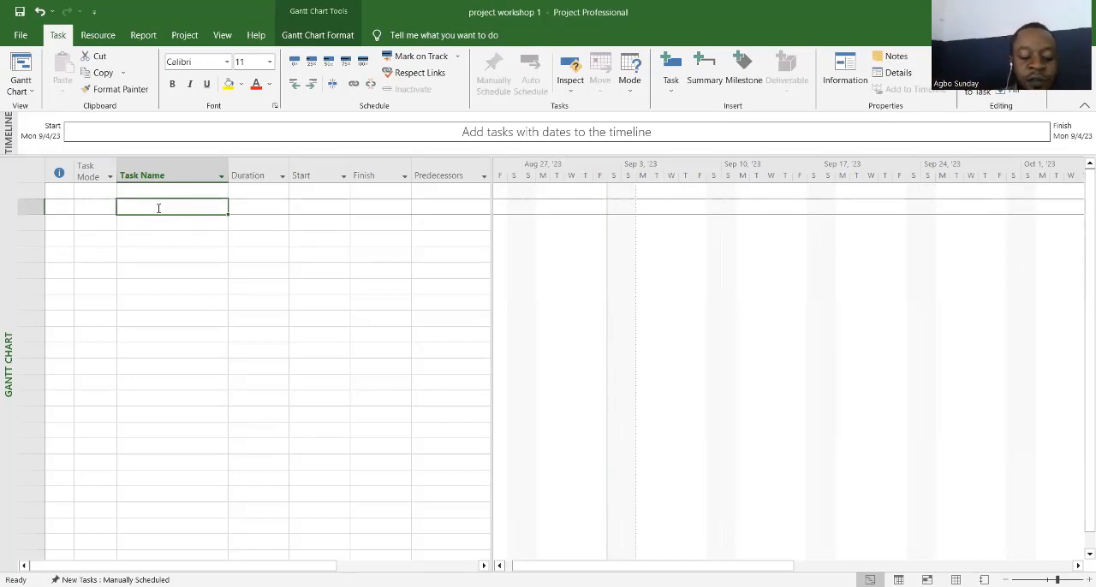
pyautogui.write('te')
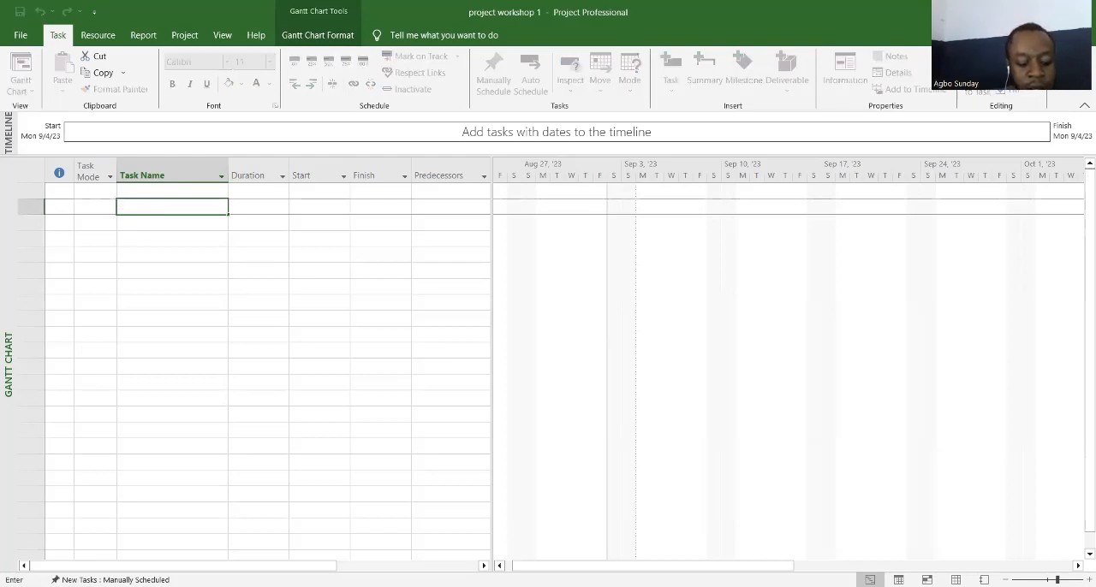
pyautogui.write(' bedro')
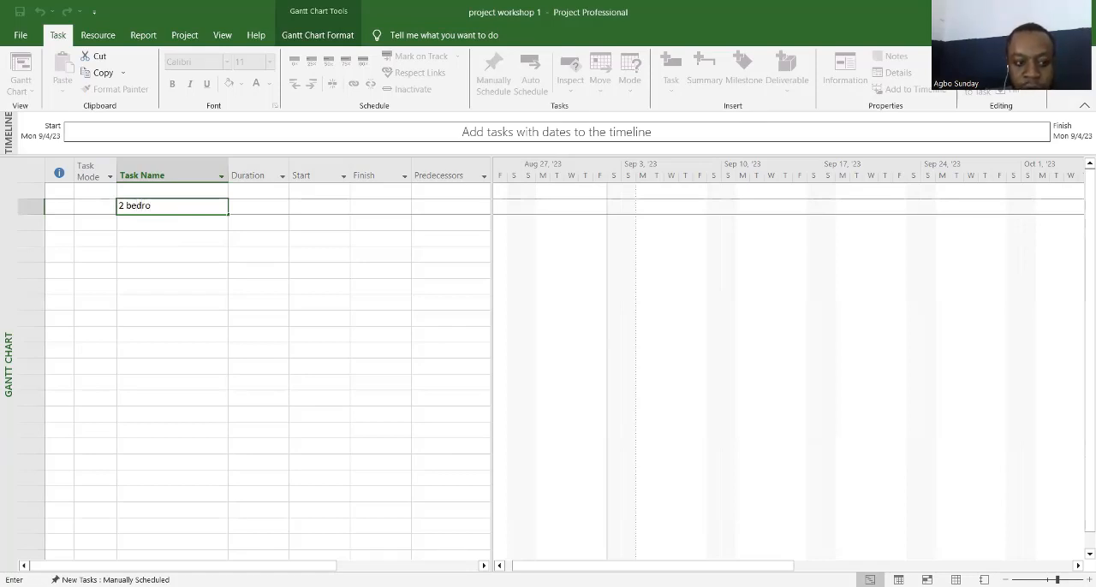
pyautogui.write('om')
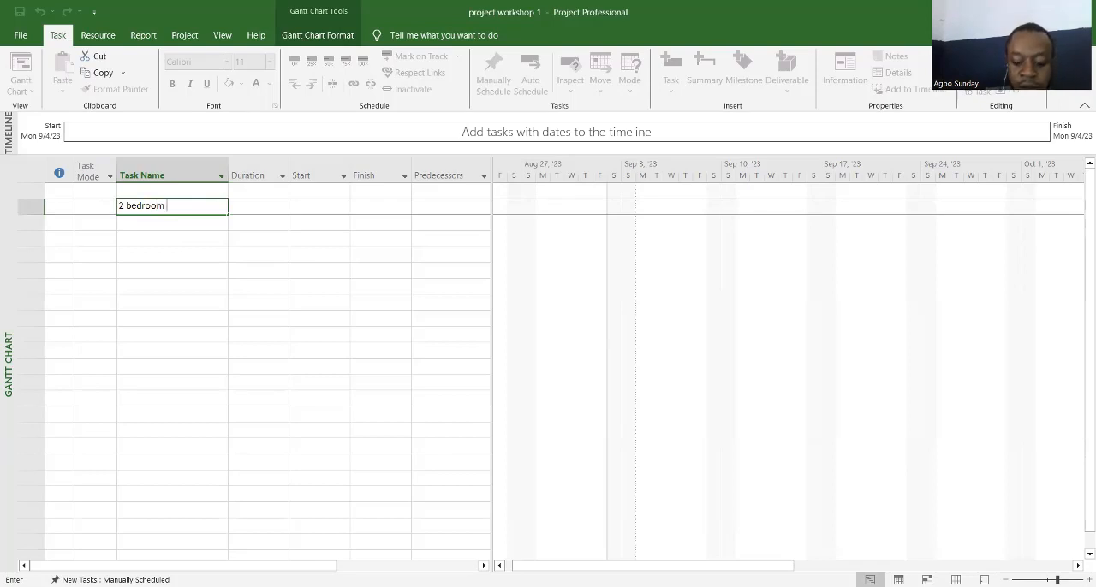
pyautogui.write(' project')
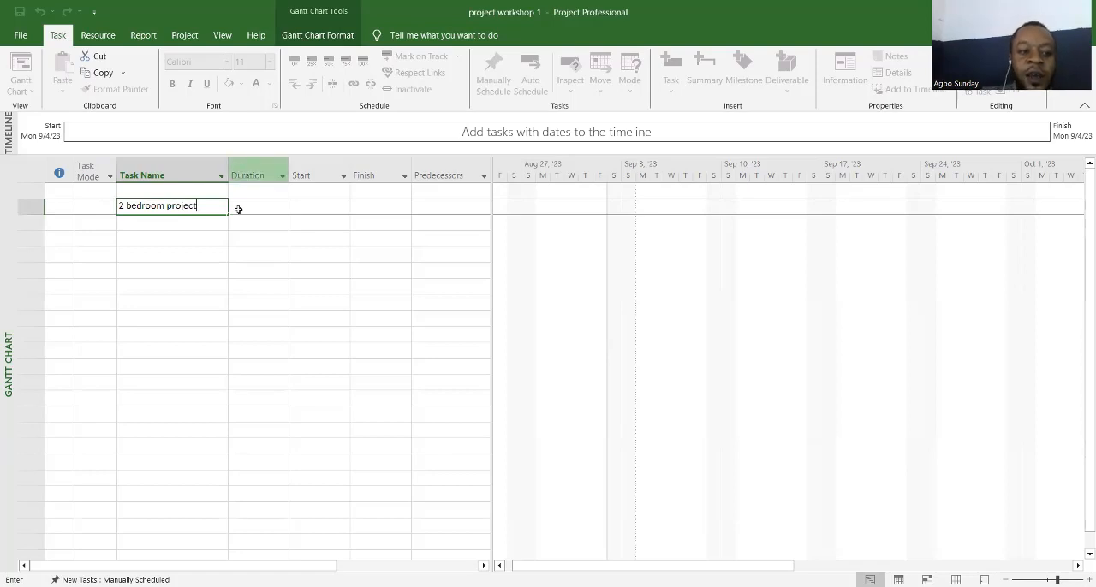
pyautogui.click(215, 283)
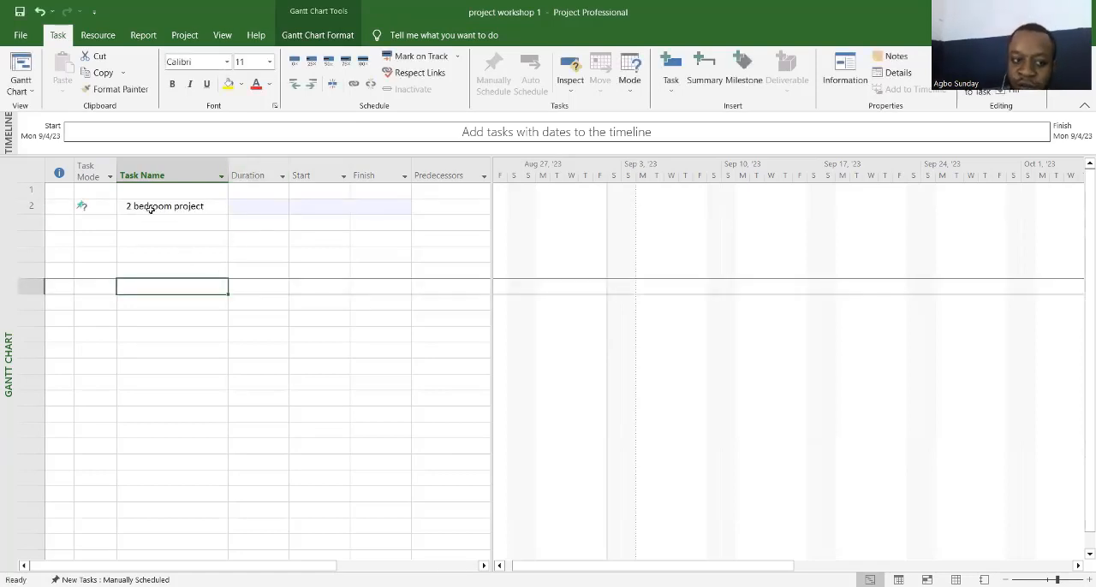
# Step: Delete the blank task row above "2 bedroom project"
pyautogui.click(23, 189)
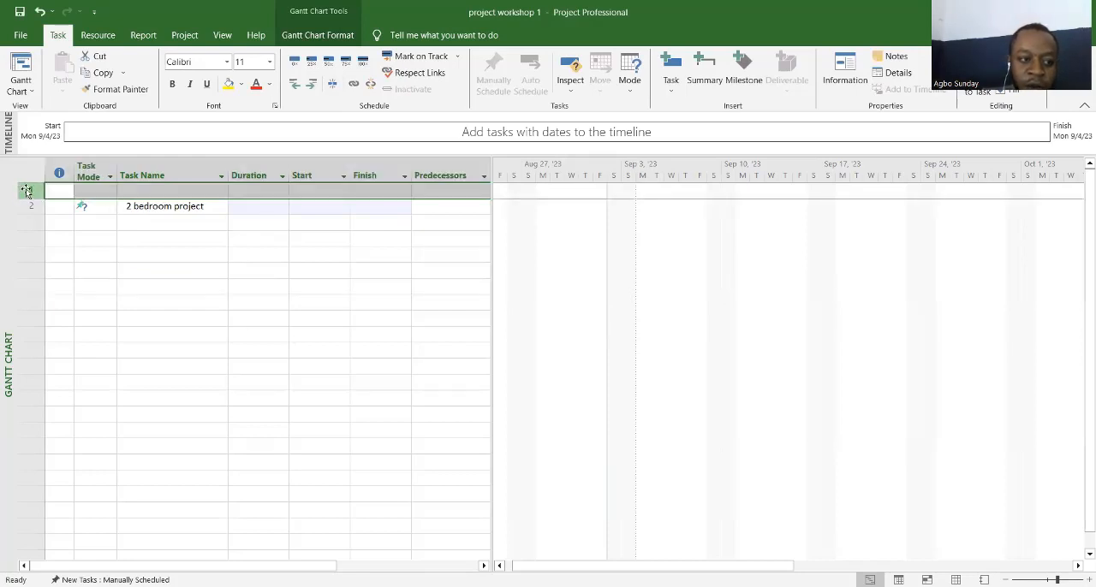
pyautogui.rightClick(28, 190)
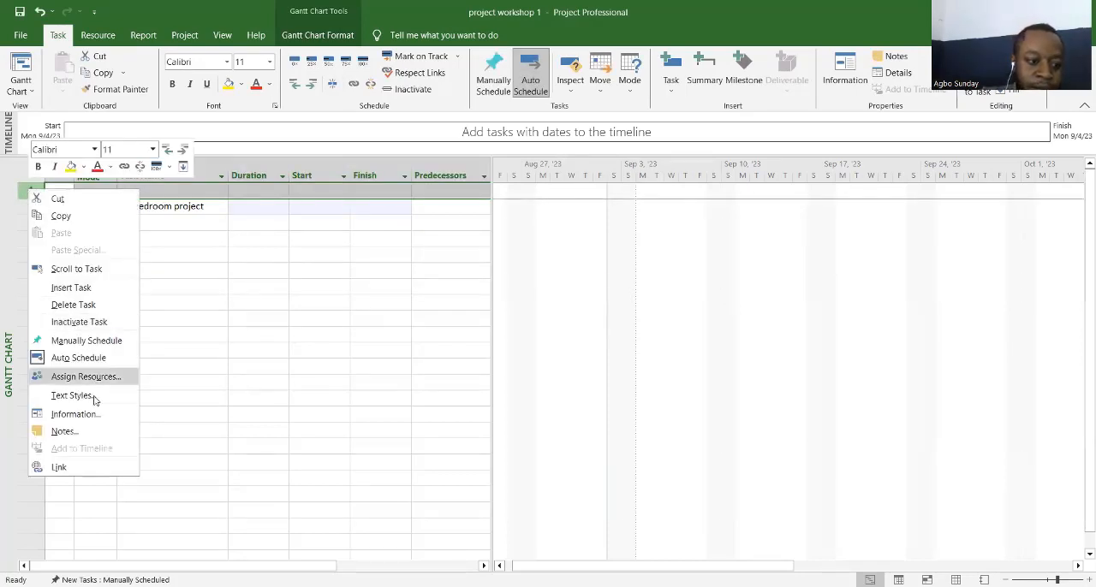
pyautogui.click(77, 306)
pyautogui.click(129, 202)
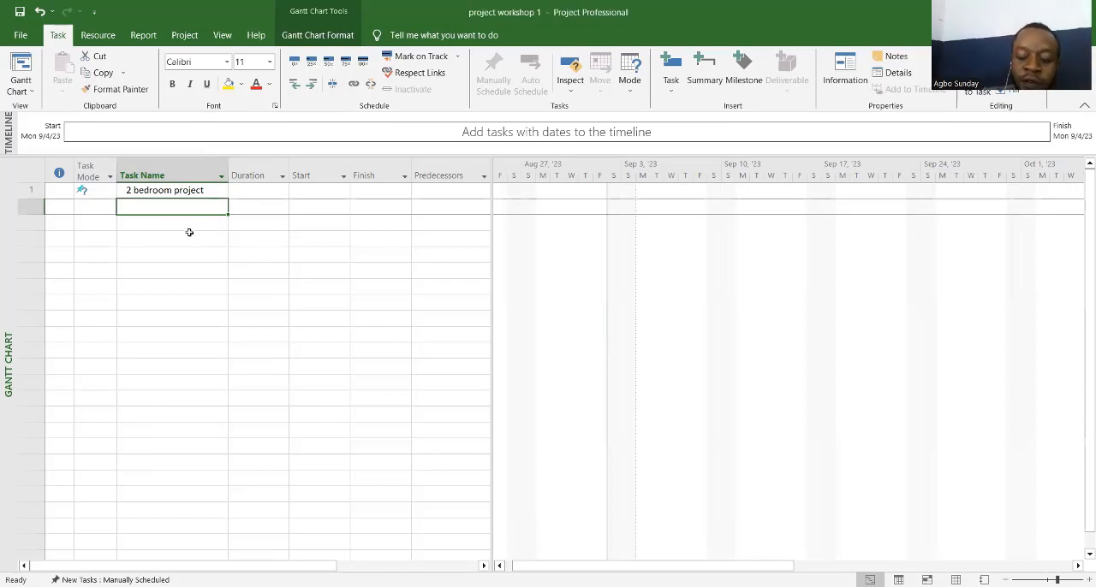
# Step: Set the task mode of "2 bedroom project" to Auto Scheduled
pyautogui.click(103, 195)
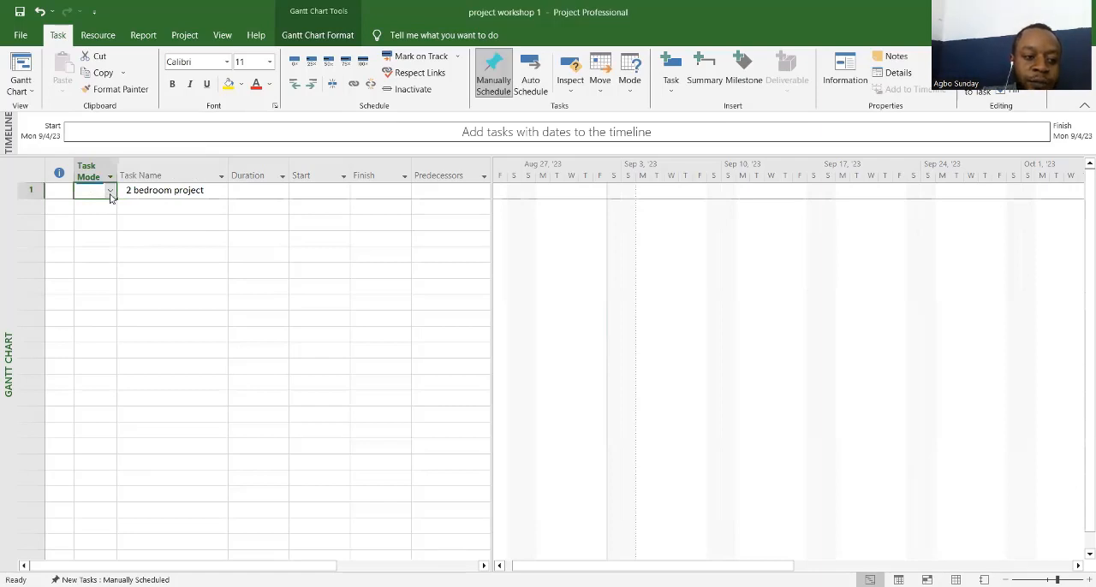
pyautogui.click(110, 193)
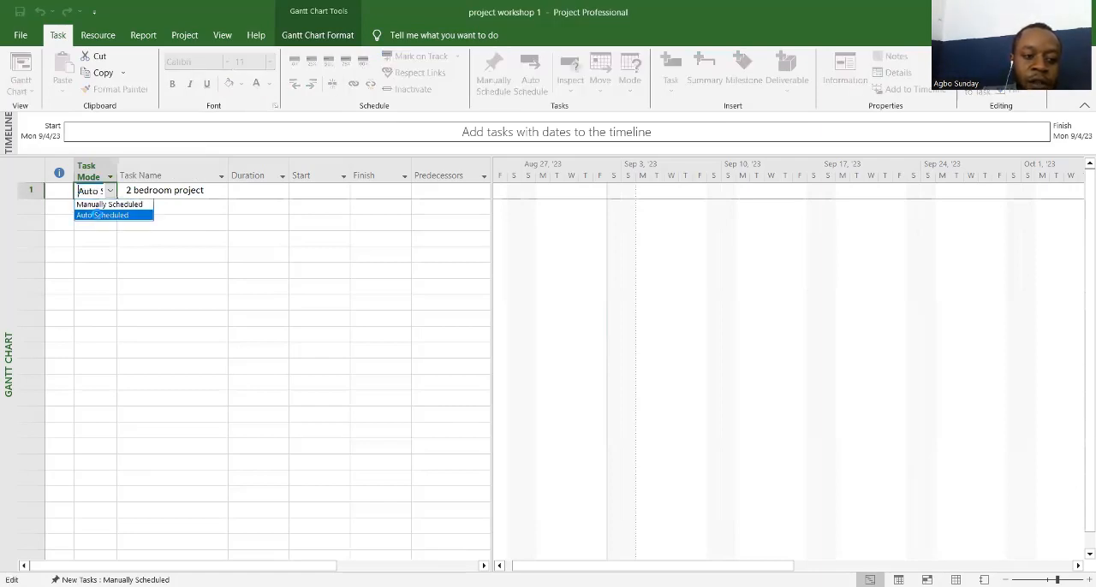
pyautogui.click(98, 216)
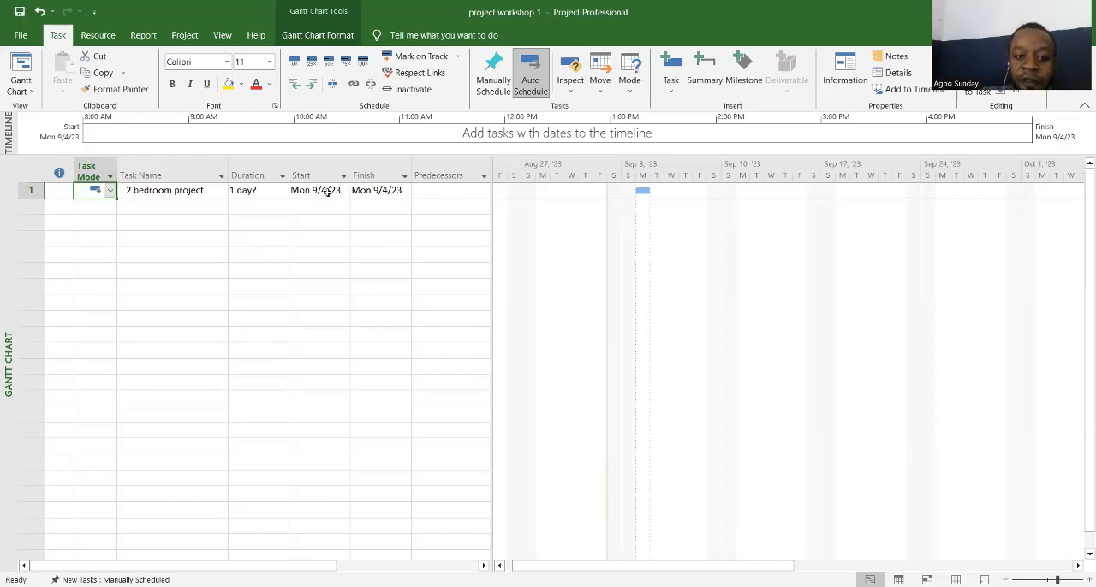
# Step: Highlight the "2 bedroom project" task name cell with a yellow background colour
pyautogui.click(164, 192)
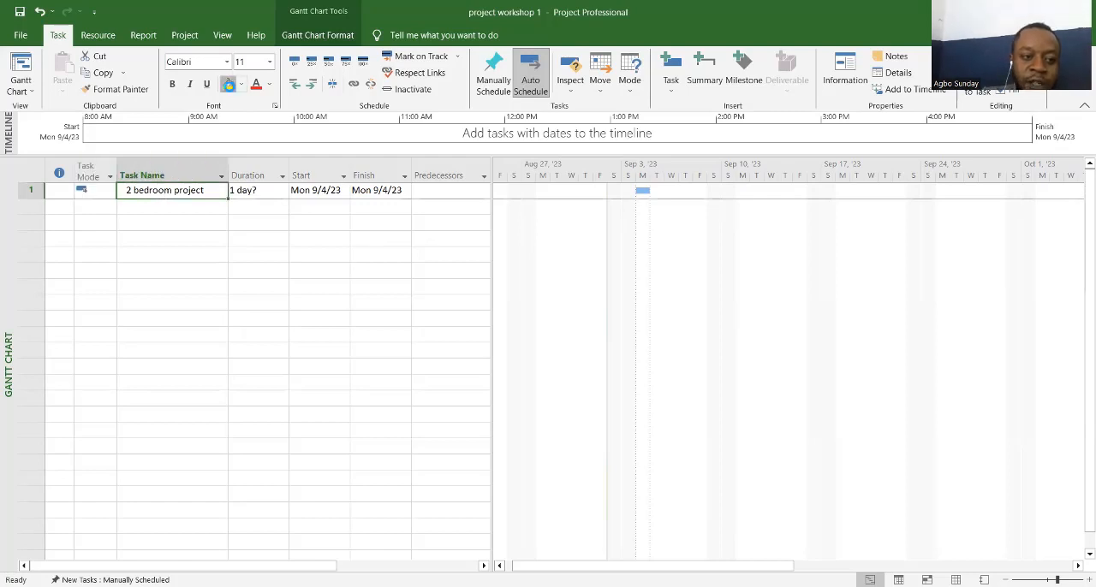
pyautogui.click(233, 83)
pyautogui.click(192, 237)
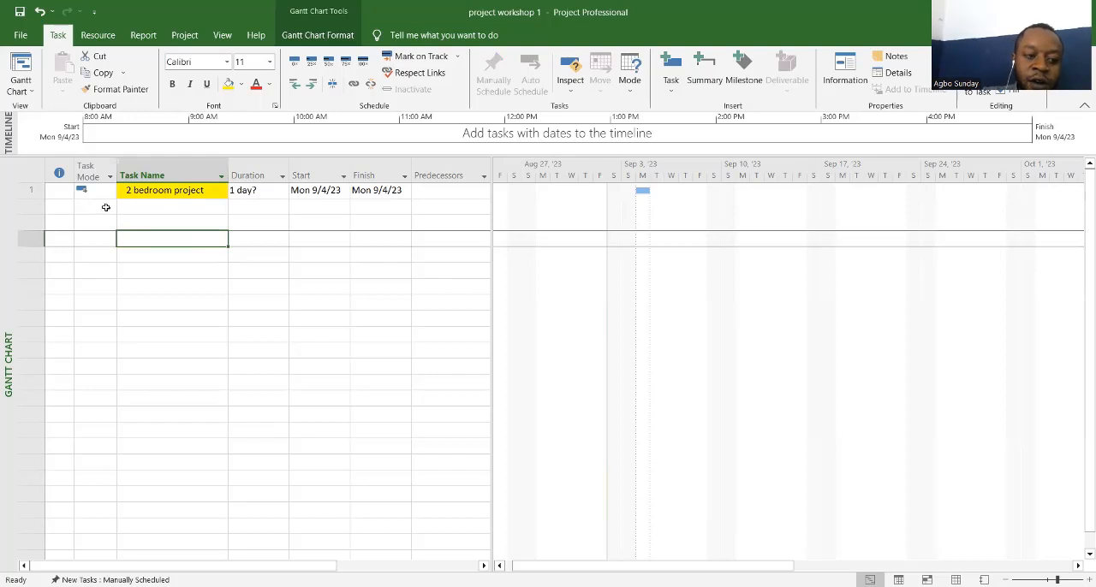
# Step: Add a task named "site preparation" directly below "2 bedroom project"
pyautogui.click(144, 208)
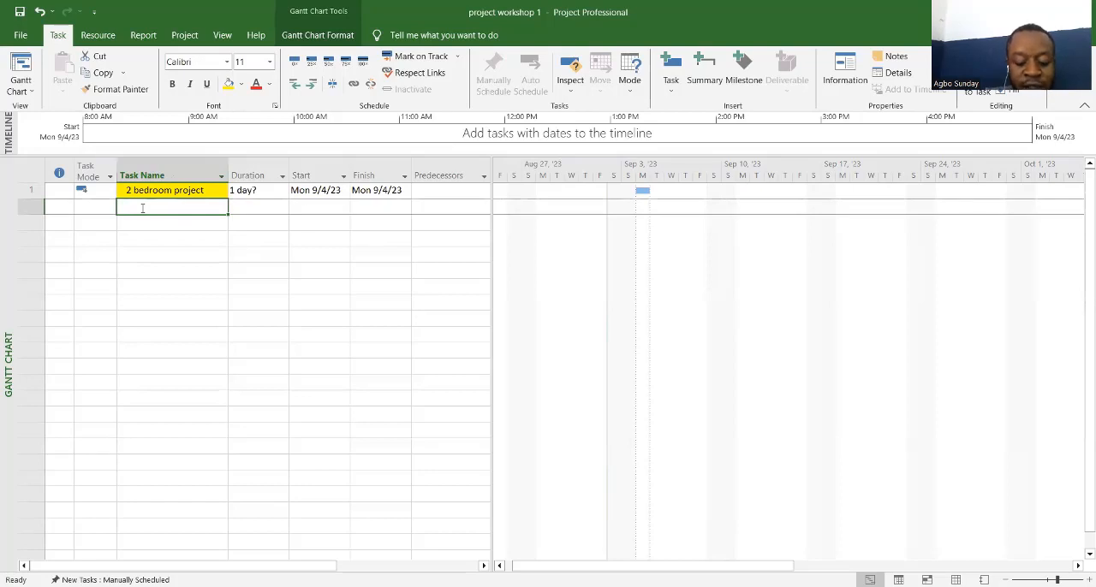
pyautogui.write('d')
pyautogui.press('BackSpace')
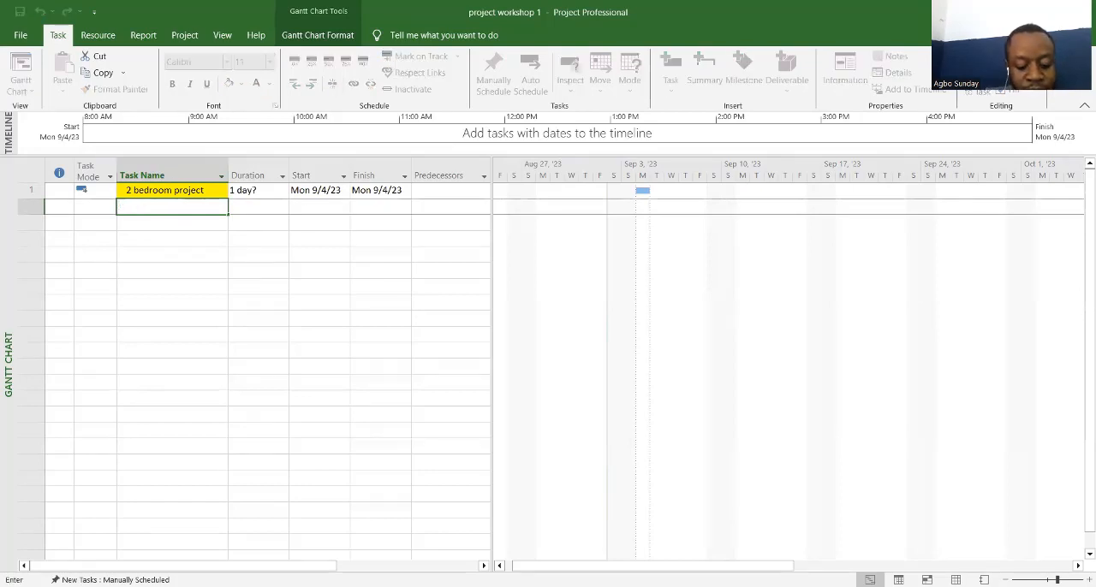
pyautogui.write('site')
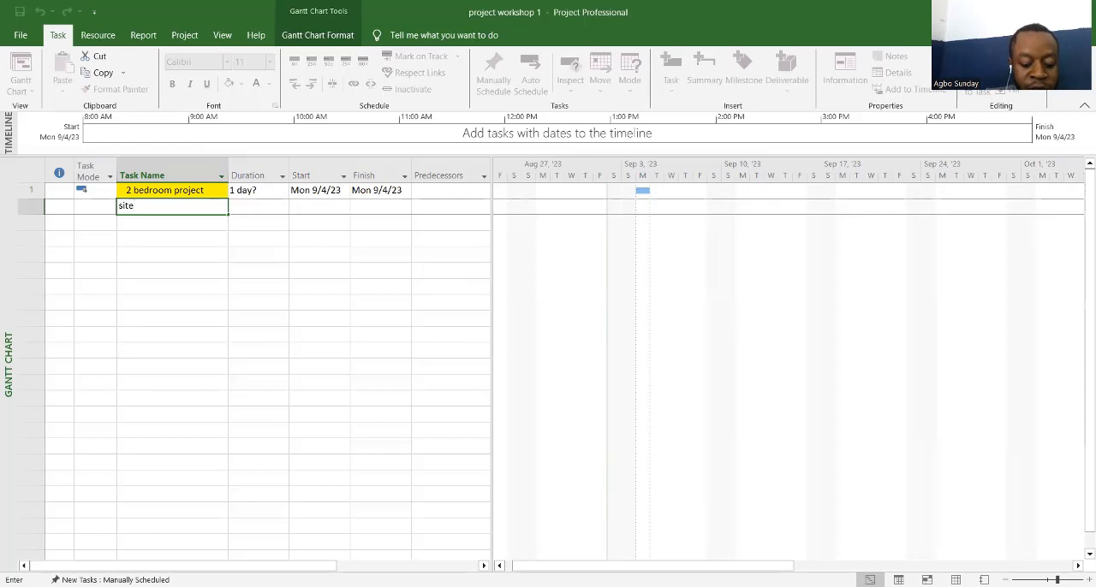
pyautogui.write(' pr')
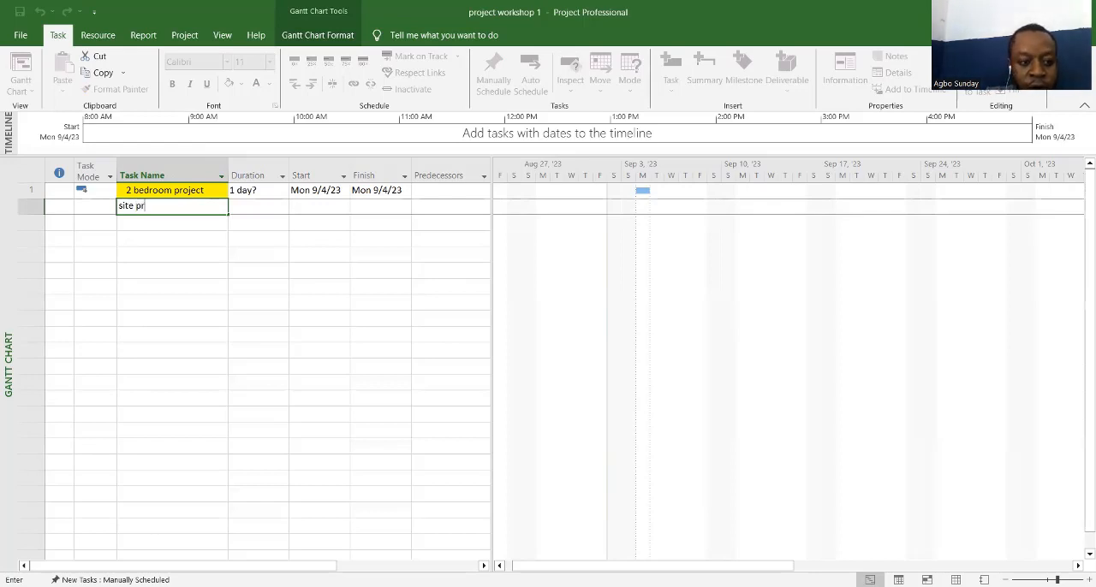
pyautogui.write('e')
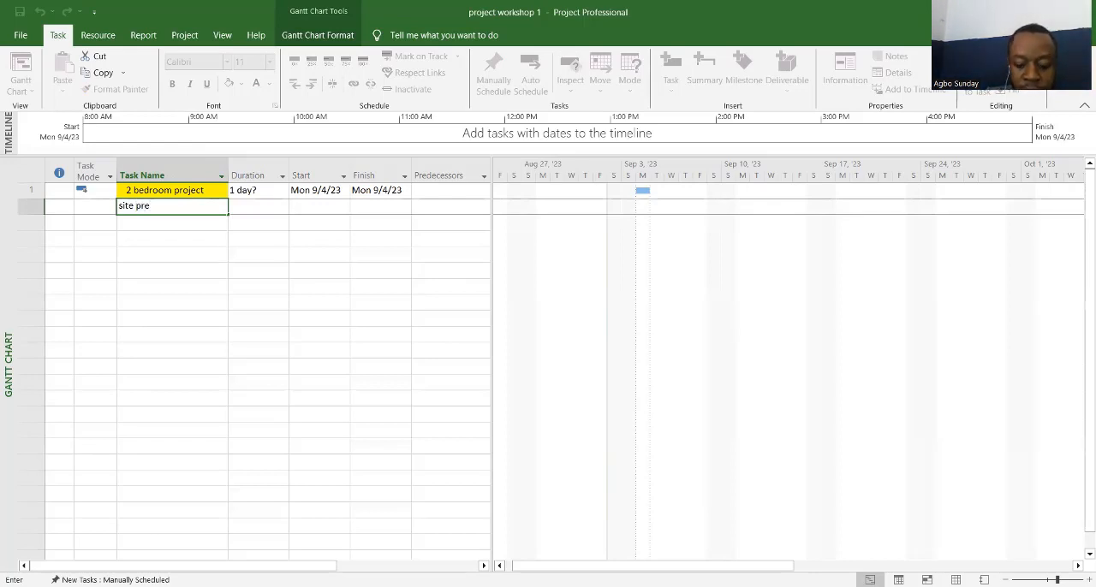
pyautogui.write('parat')
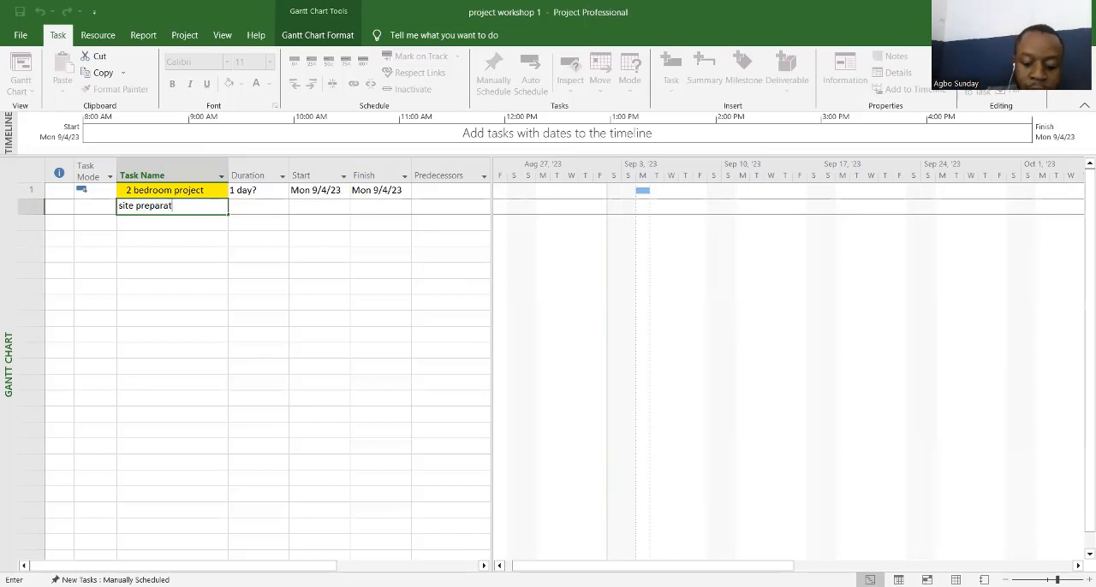
pyautogui.write('io')
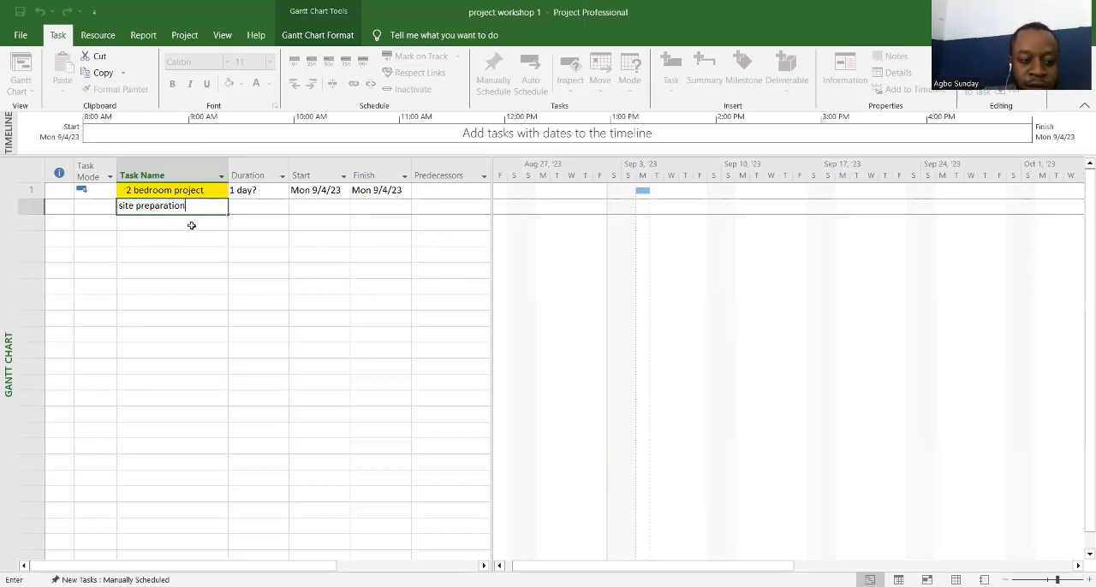
pyautogui.write('n')
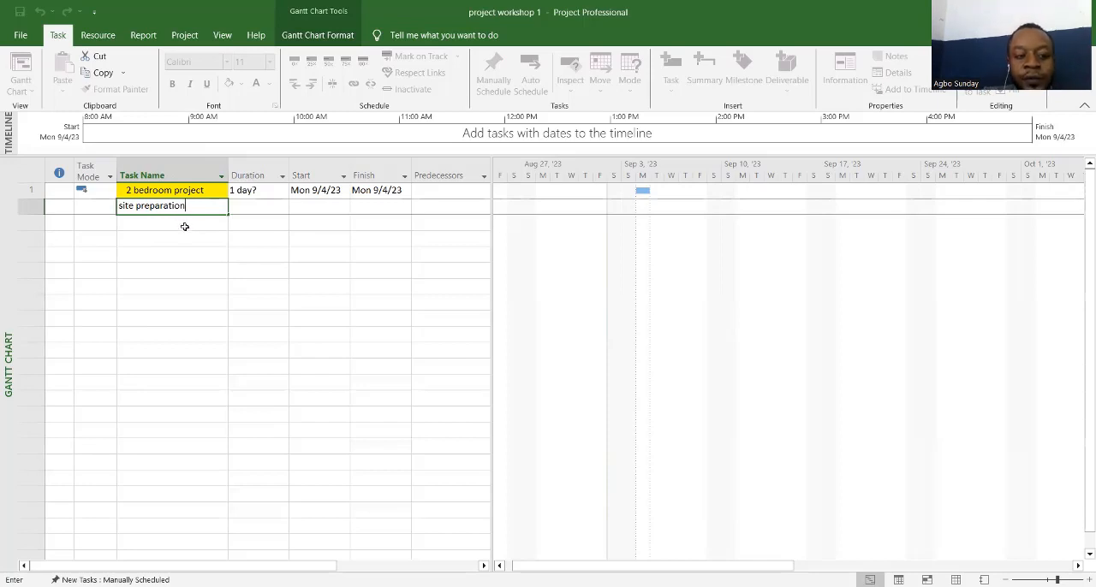
pyautogui.click(182, 224)
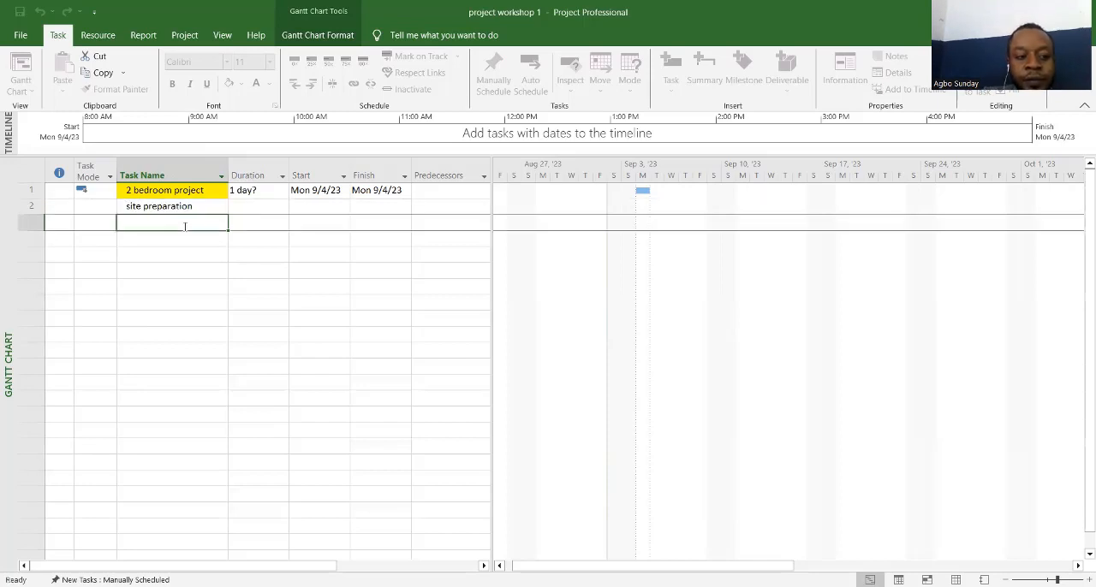
# Step: Set the task mode of "site preparation" to Auto Scheduled
pyautogui.click(109, 210)
pyautogui.click(111, 210)
pyautogui.click(111, 210)
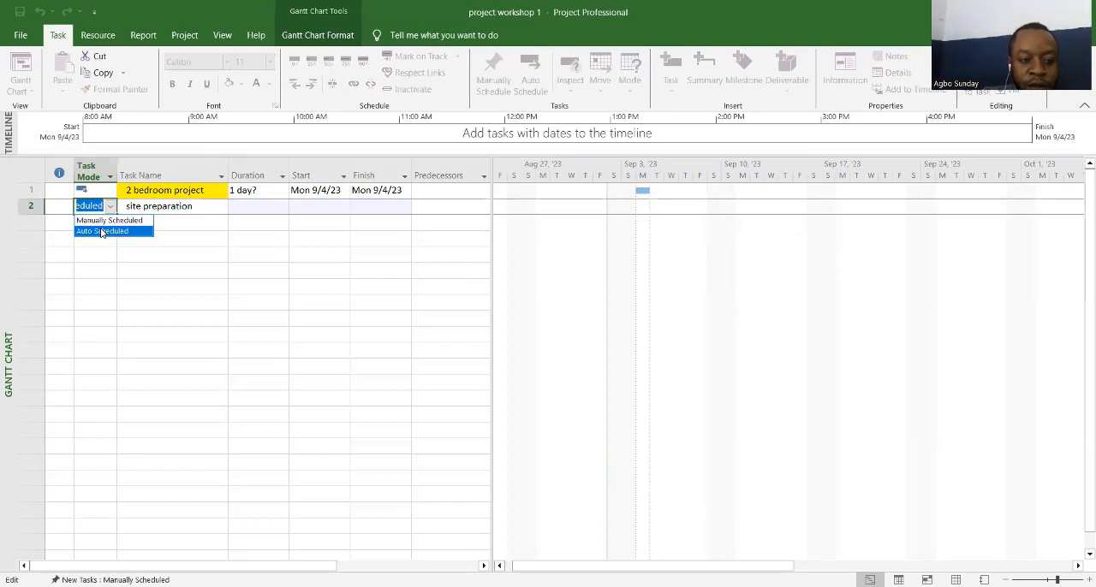
pyautogui.click(101, 229)
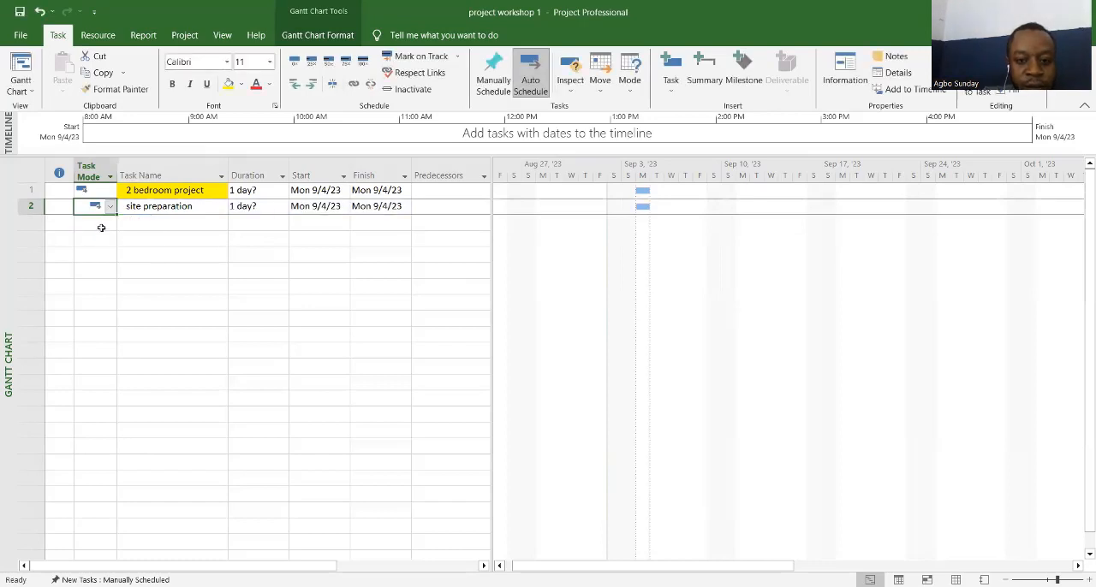
# Step: Indent "site preparation" as a subtask of "2 bedroom project" and try collapsing and expanding the summary task
pyautogui.click(147, 210)
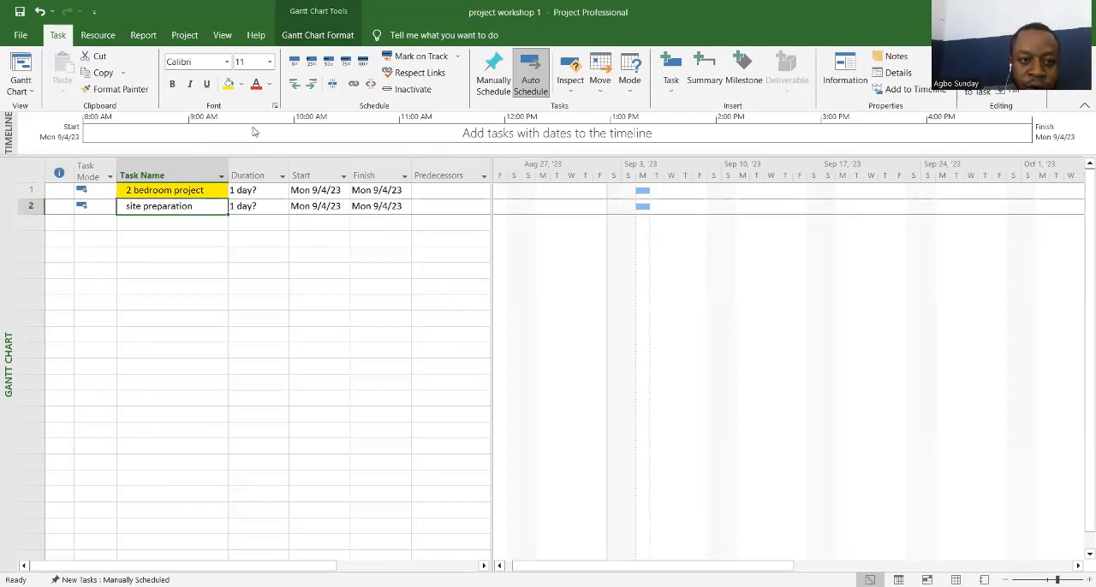
pyautogui.click(311, 89)
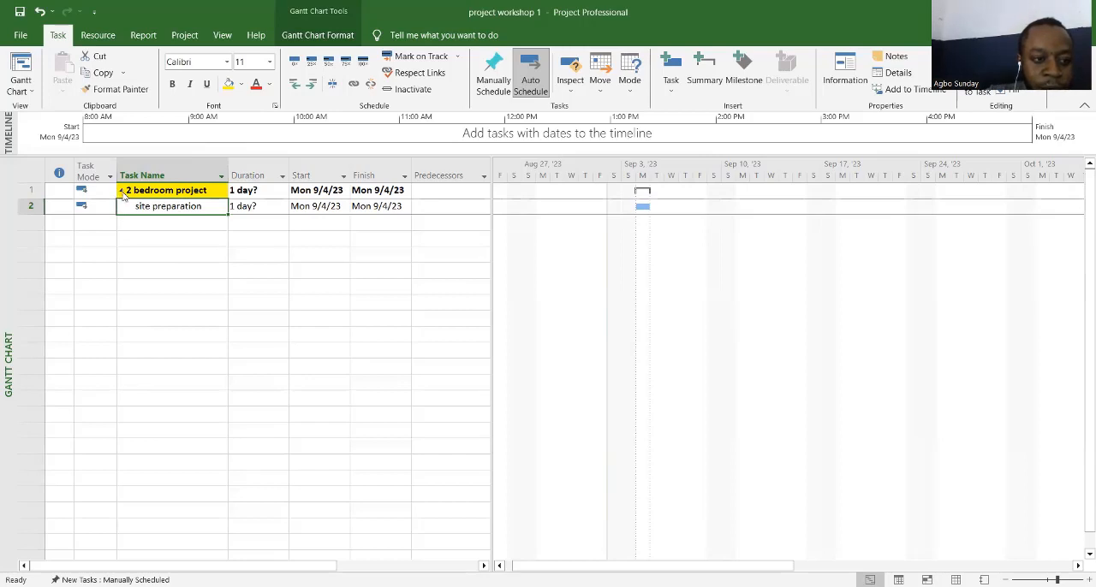
pyautogui.click(123, 192)
pyautogui.click(123, 191)
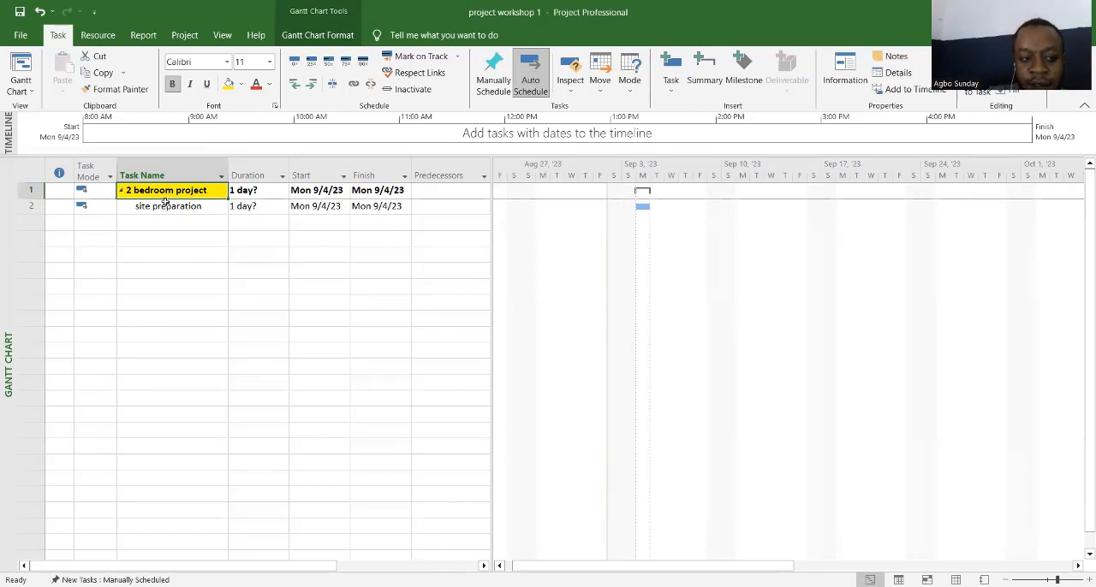
# Step: Open the empty task name cell directly below "site preparation" for editing
pyautogui.click(141, 222)
pyautogui.click(141, 221)
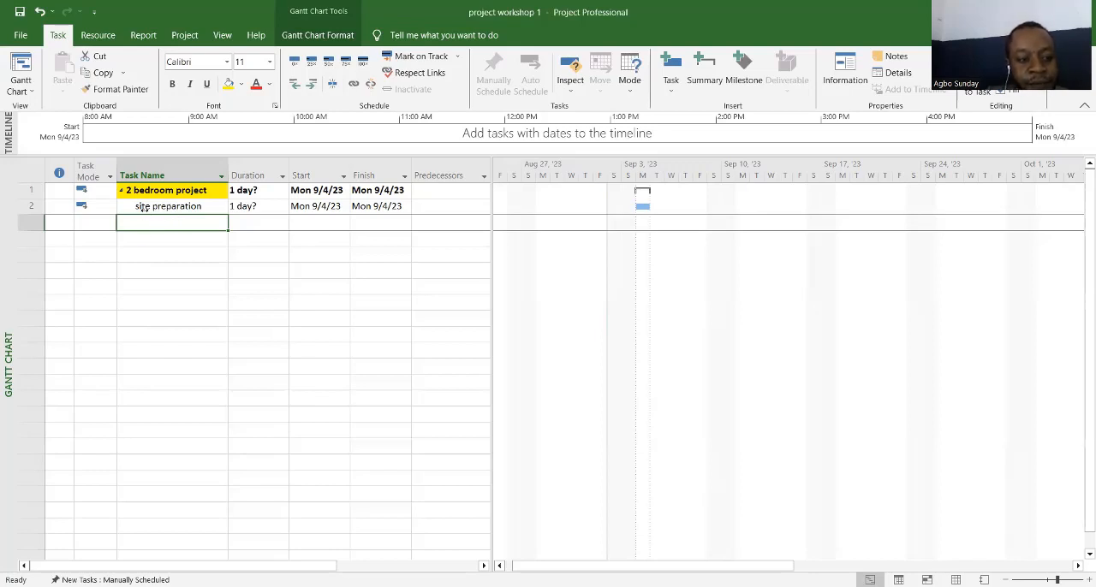
pyautogui.click(155, 224)
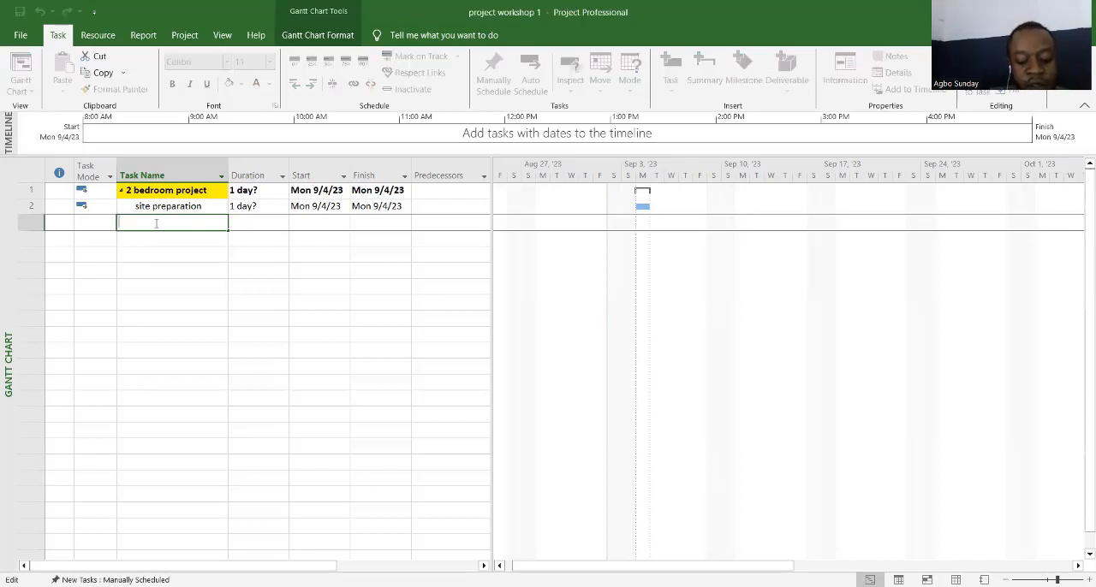
pyautogui.write('for')
pyautogui.press('BackSpace')
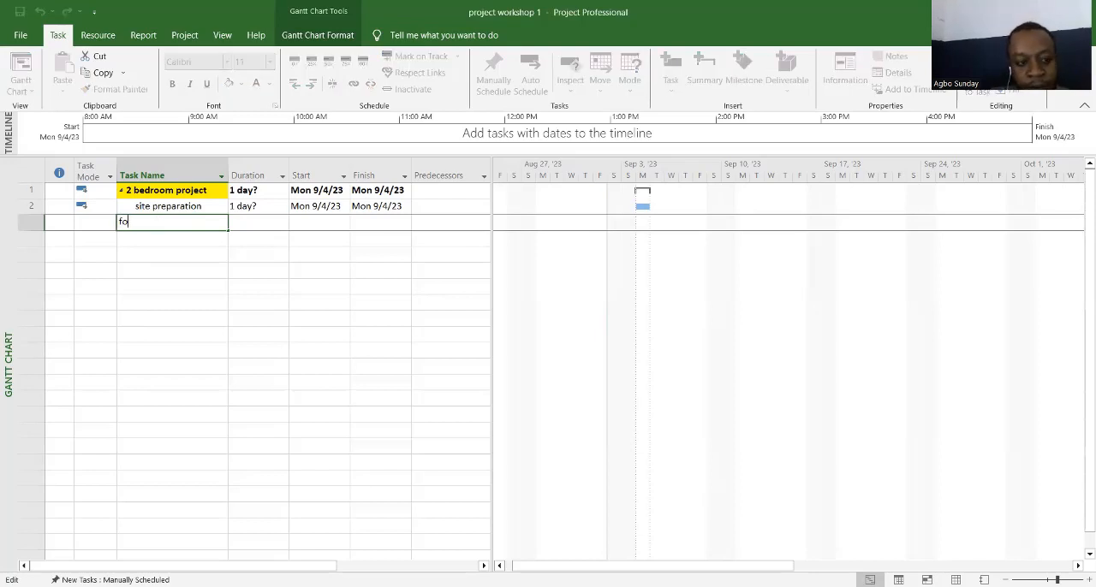
pyautogui.press('BackSpace')
pyautogui.press('BackSpace')
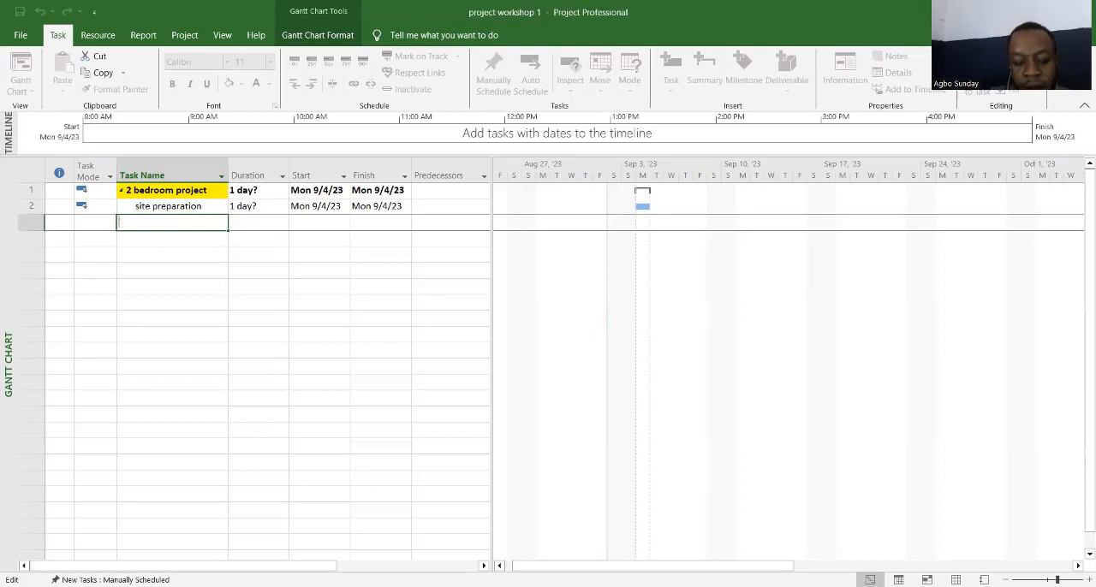
pyautogui.write('fo')
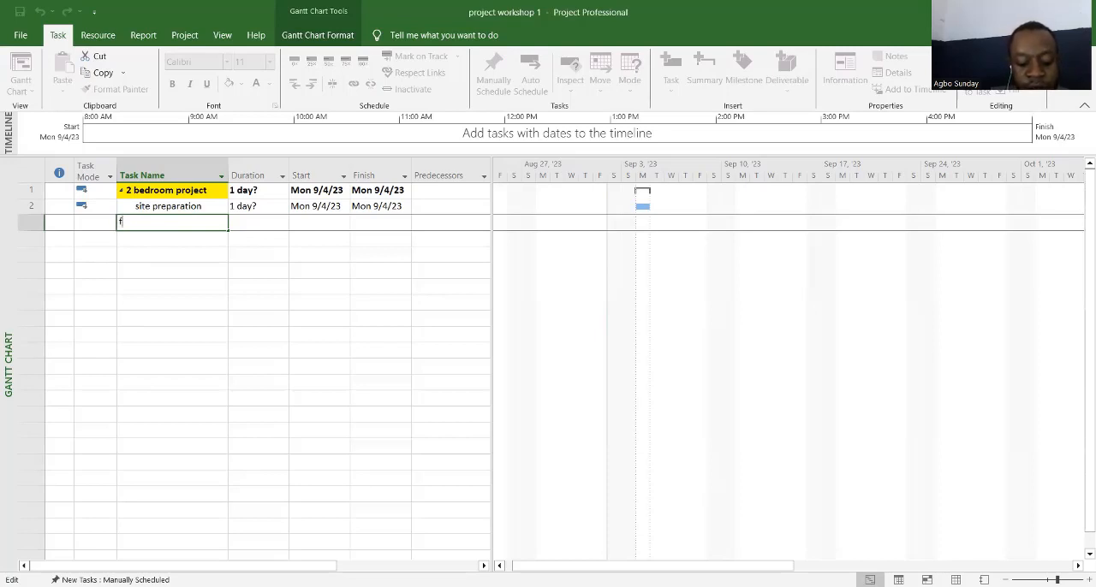
pyautogui.press('BackSpace')
pyautogui.press('BackSpace')
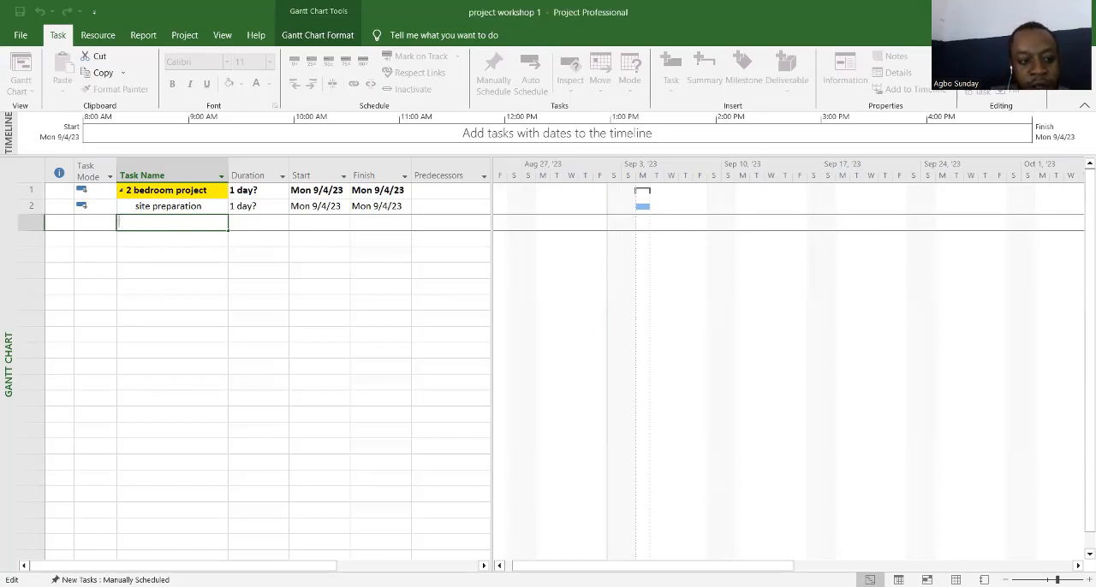
pyautogui.write('fo')
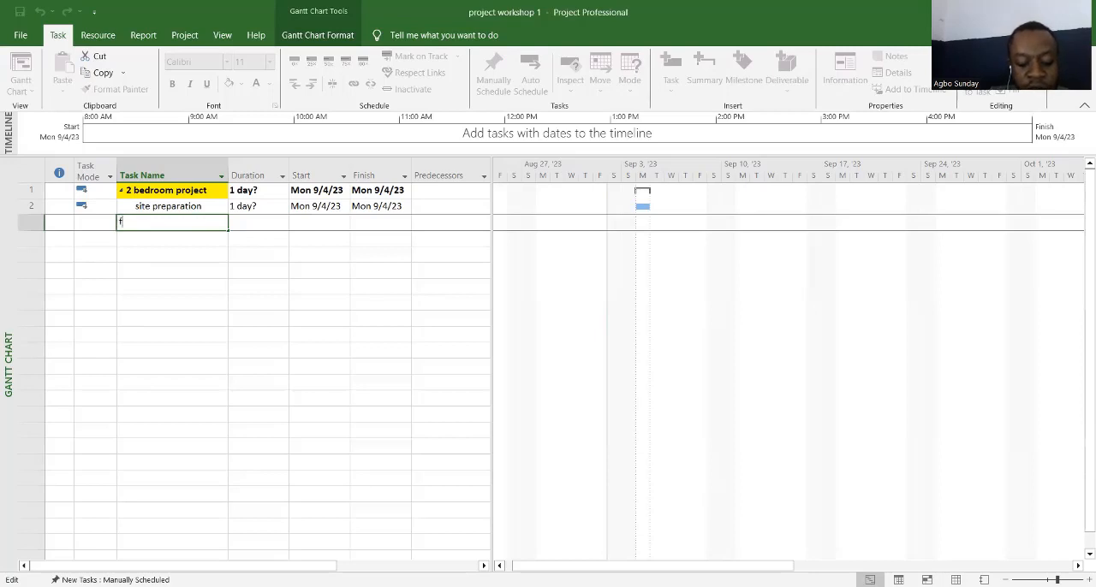
pyautogui.press('BackSpace')
pyautogui.press('BackSpace')
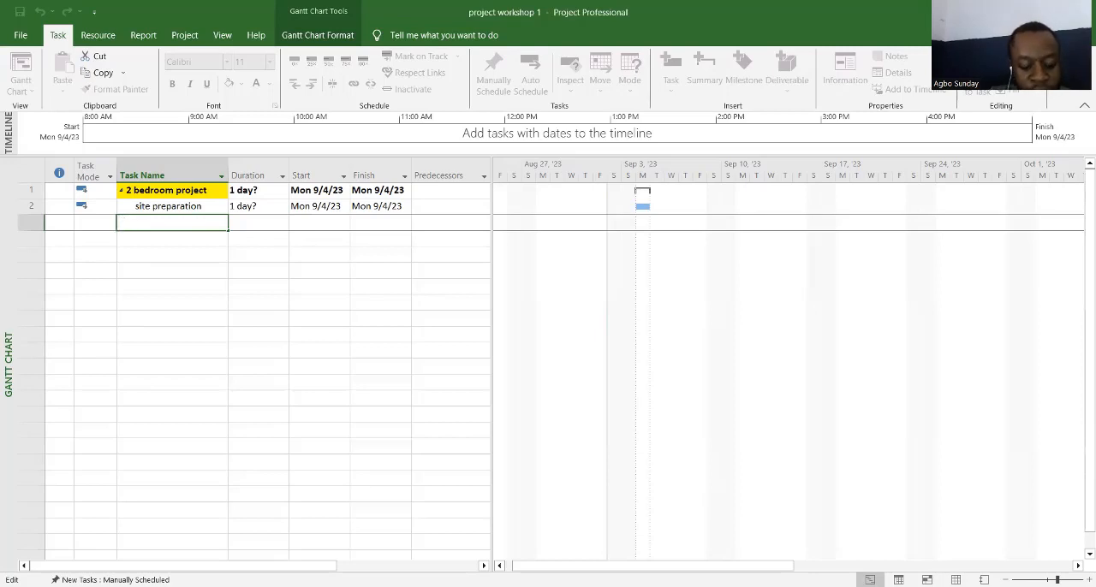
# Step: Enter "sub structure" as the name of the new task directly below "site preparation"
pyautogui.write('sub str')
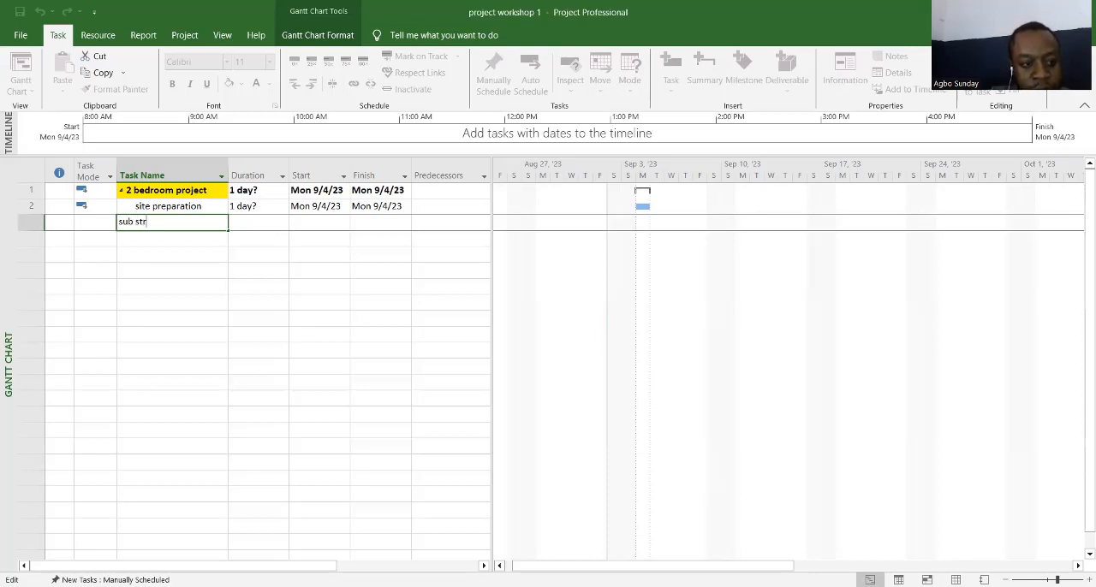
pyautogui.write('uct')
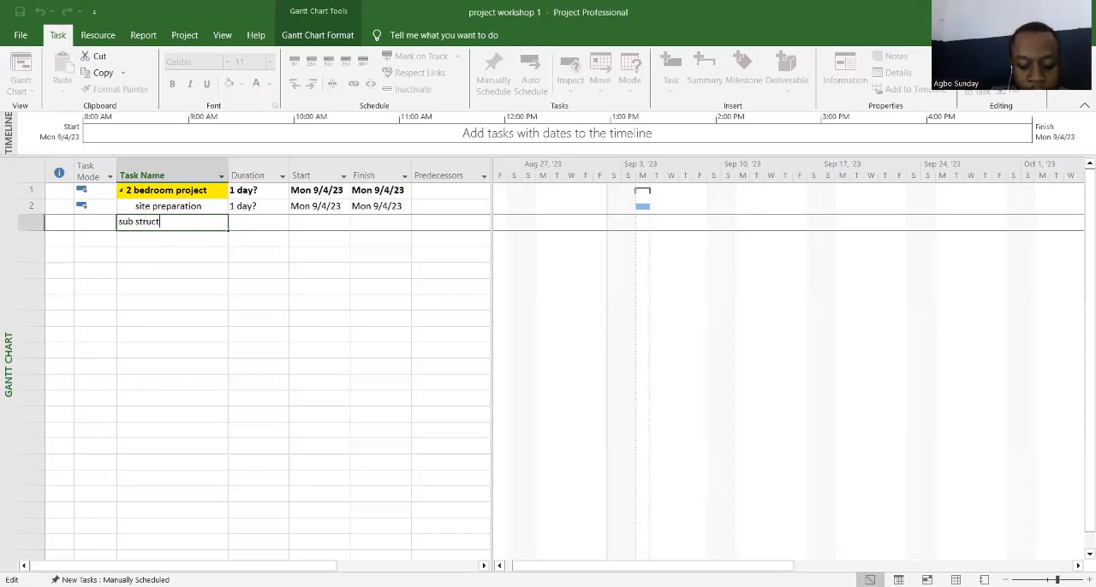
pyautogui.write('ure')
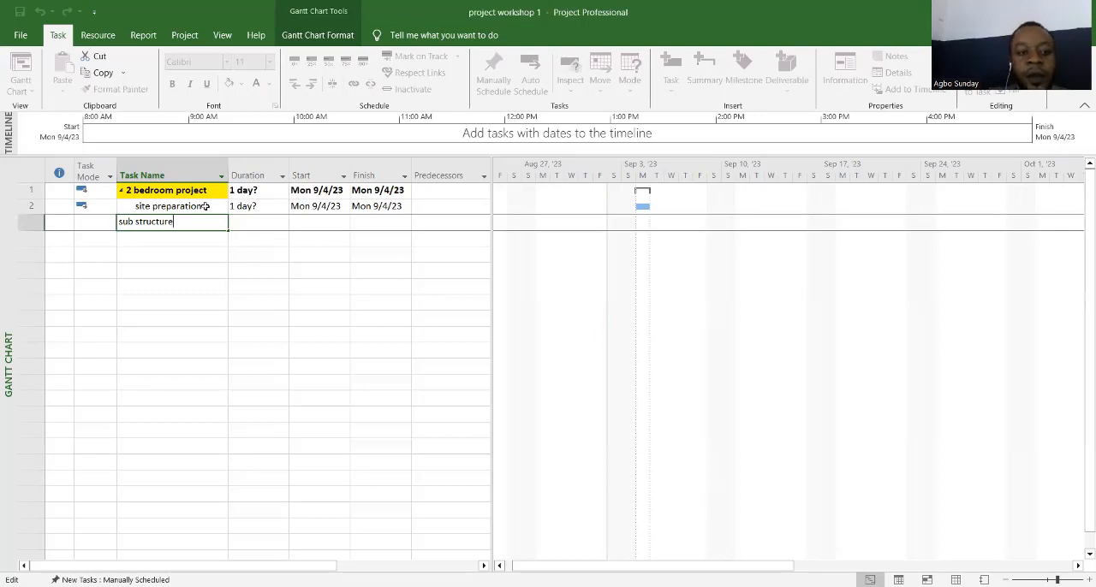
pyautogui.click(167, 248)
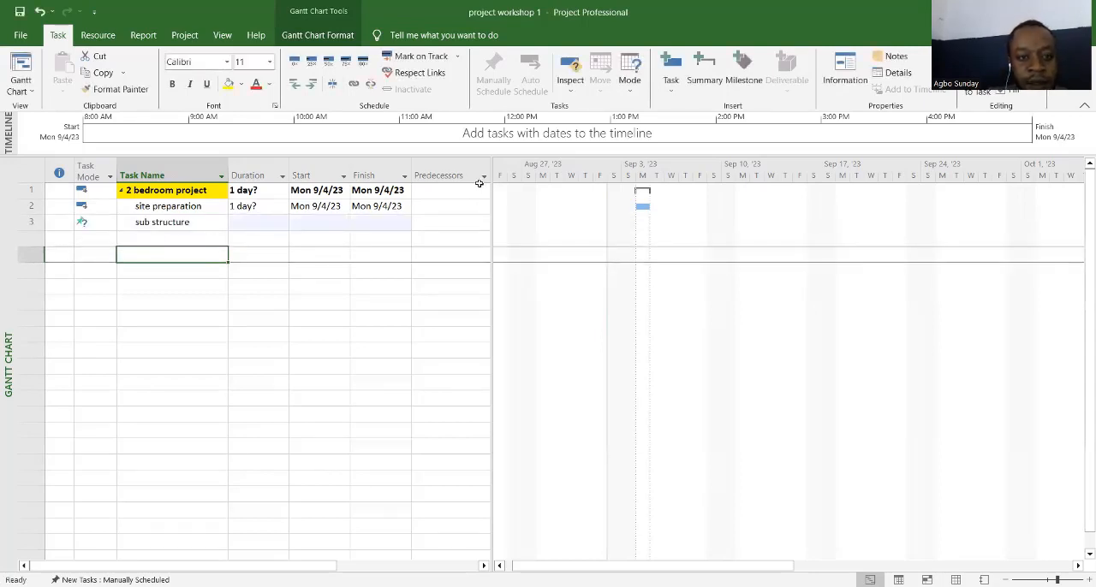
# Step: Add a task named "excavation" directly below "sub structure"
pyautogui.click(152, 236)
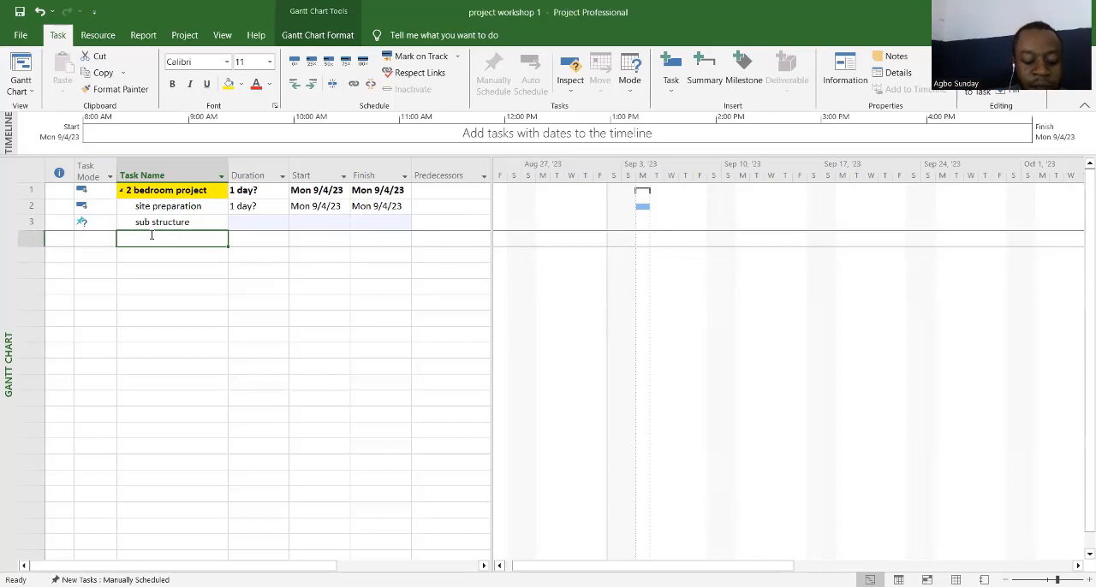
pyautogui.write('ec')
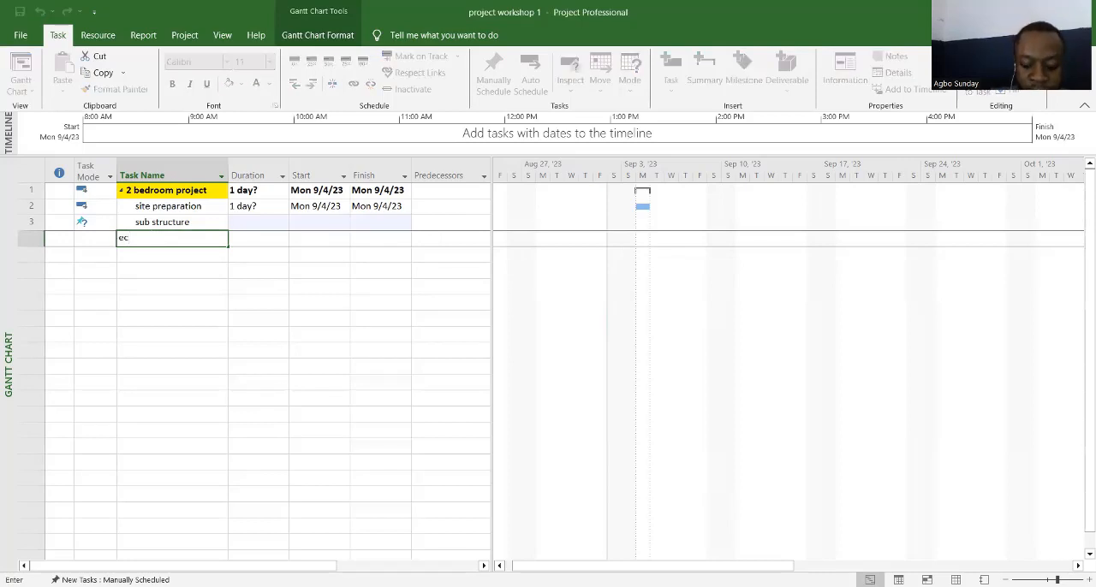
pyautogui.press('BackSpace')
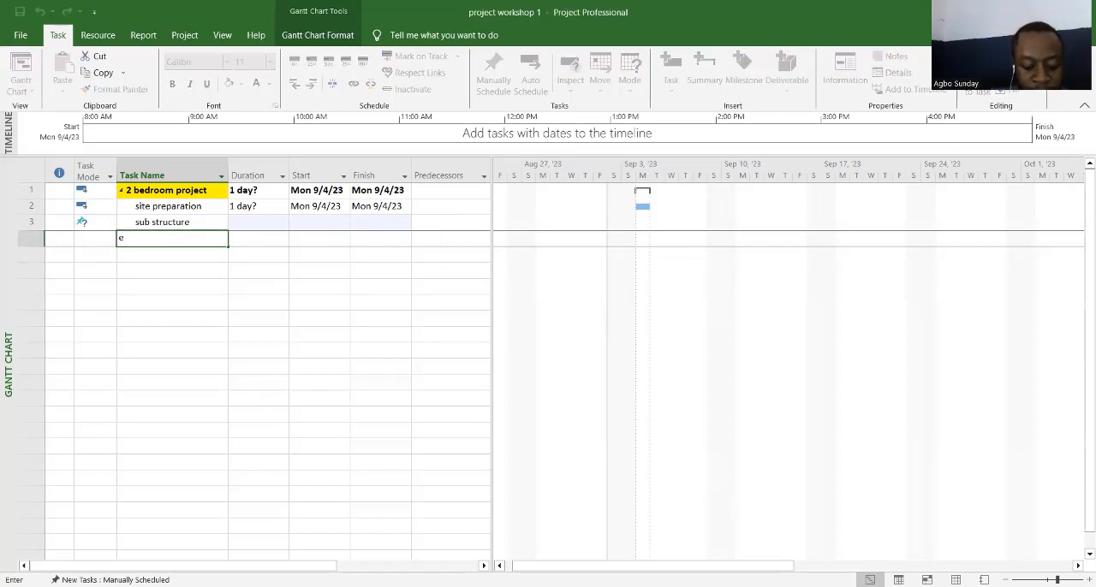
pyautogui.write('x')
pyautogui.press('BackSpace')
pyautogui.press('BackSpace')
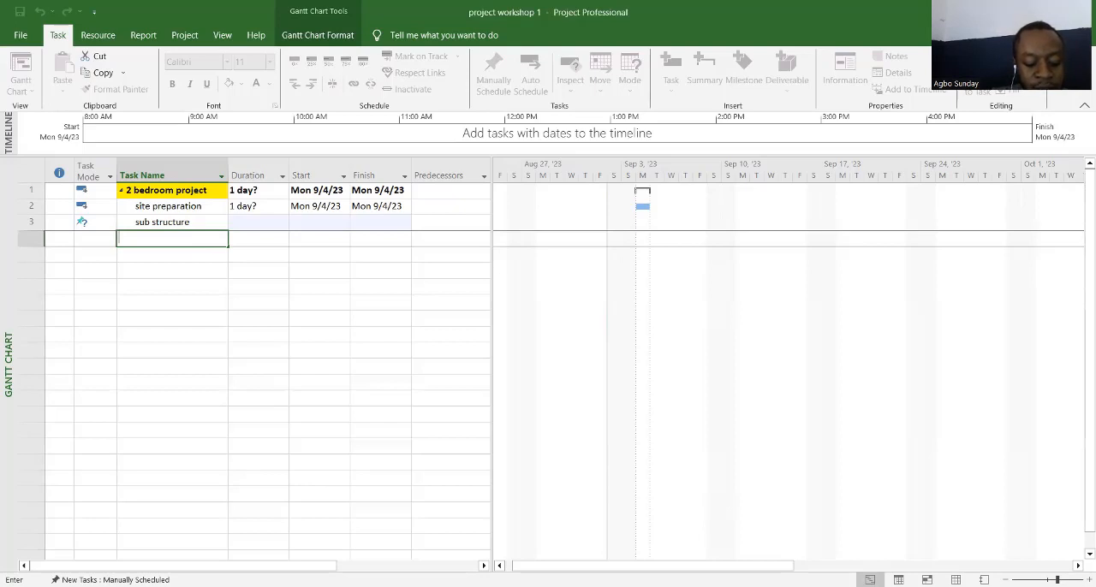
pyautogui.write('exc')
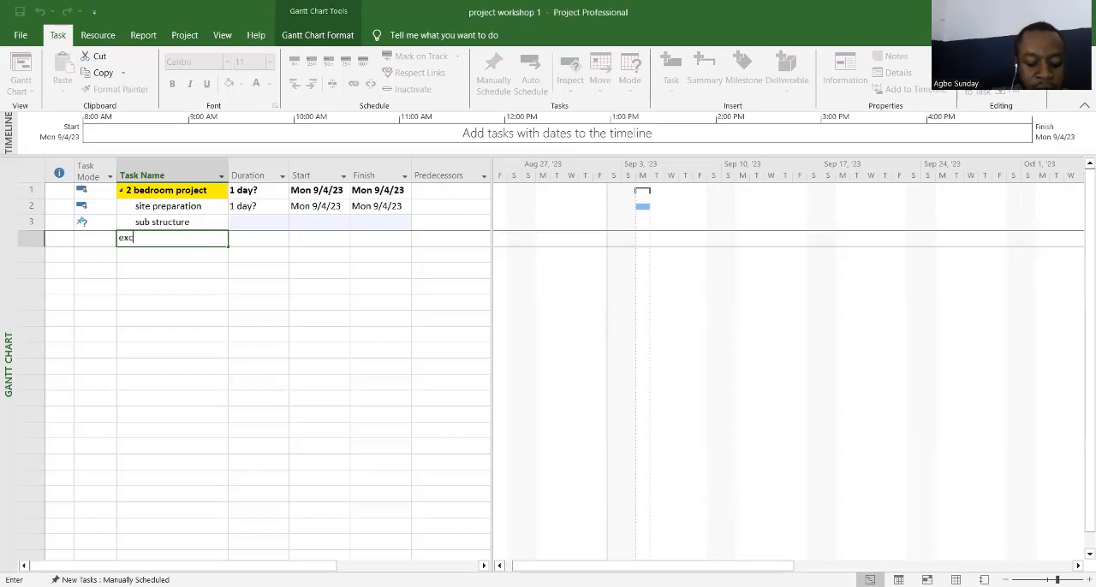
pyautogui.write('avat')
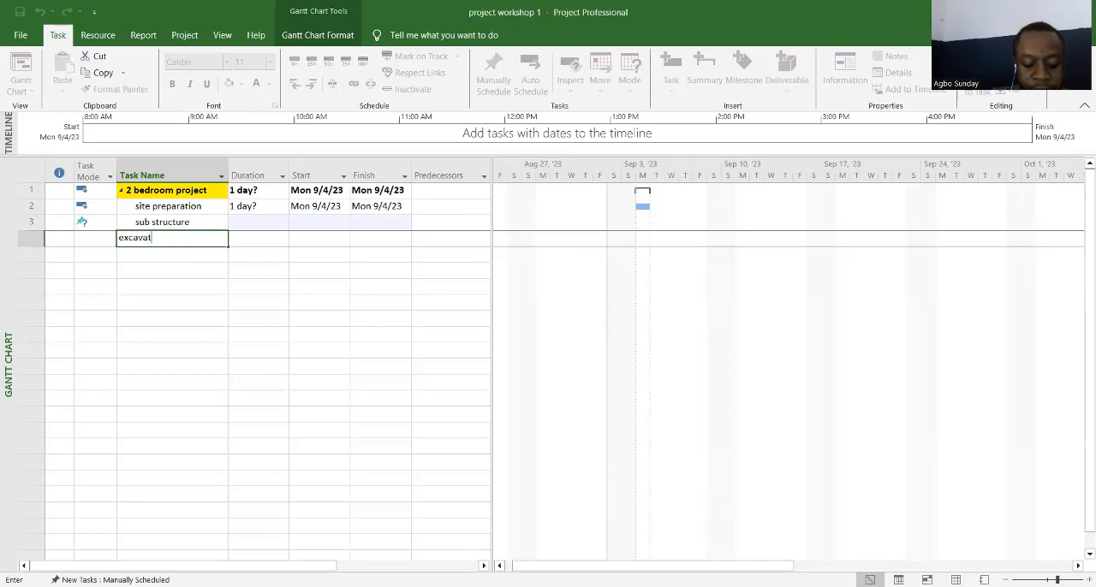
pyautogui.write('ion')
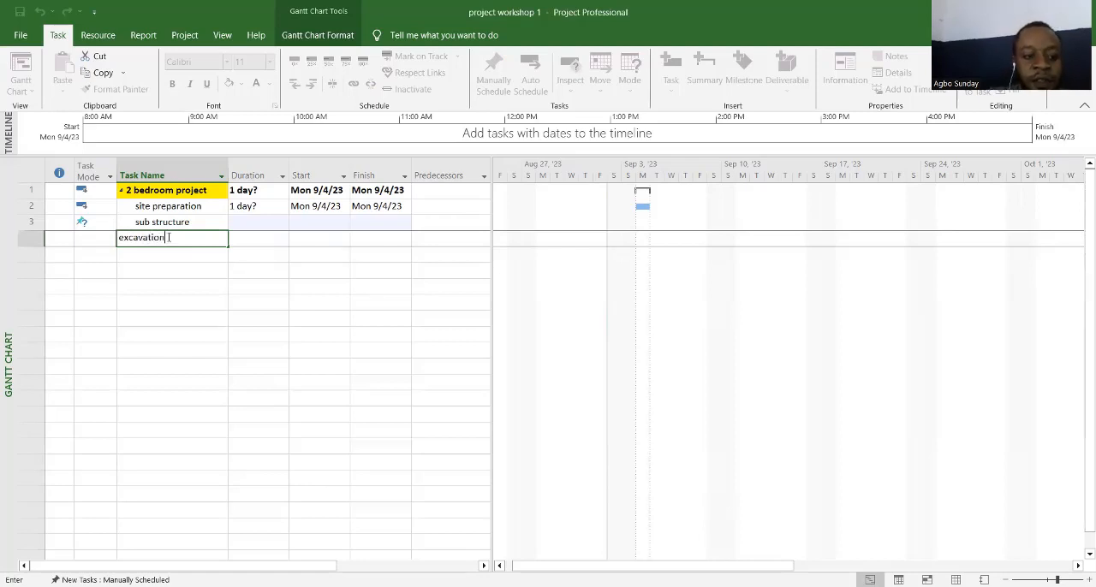
pyautogui.press('Return')
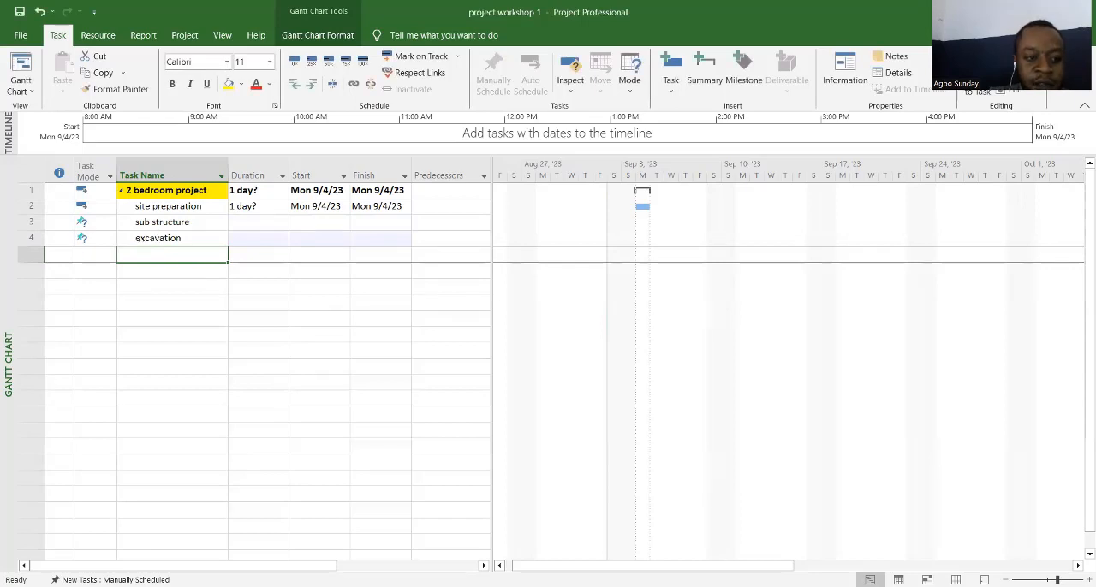
# Step: Indent "excavation" as a subtask of "sub structure" and set its task mode to Auto Scheduled
pyautogui.click(158, 239)
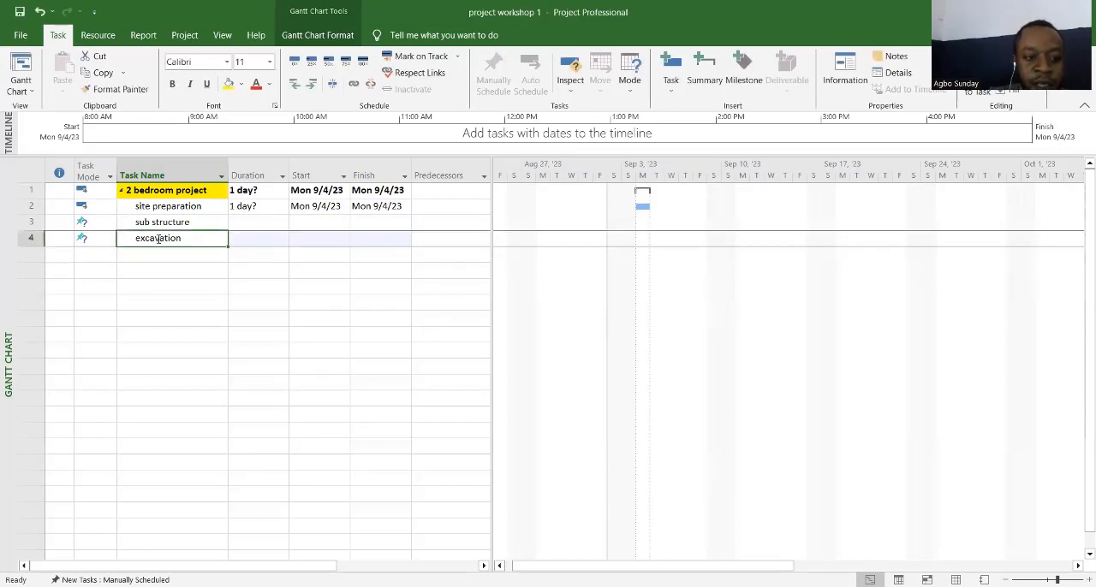
pyautogui.click(312, 83)
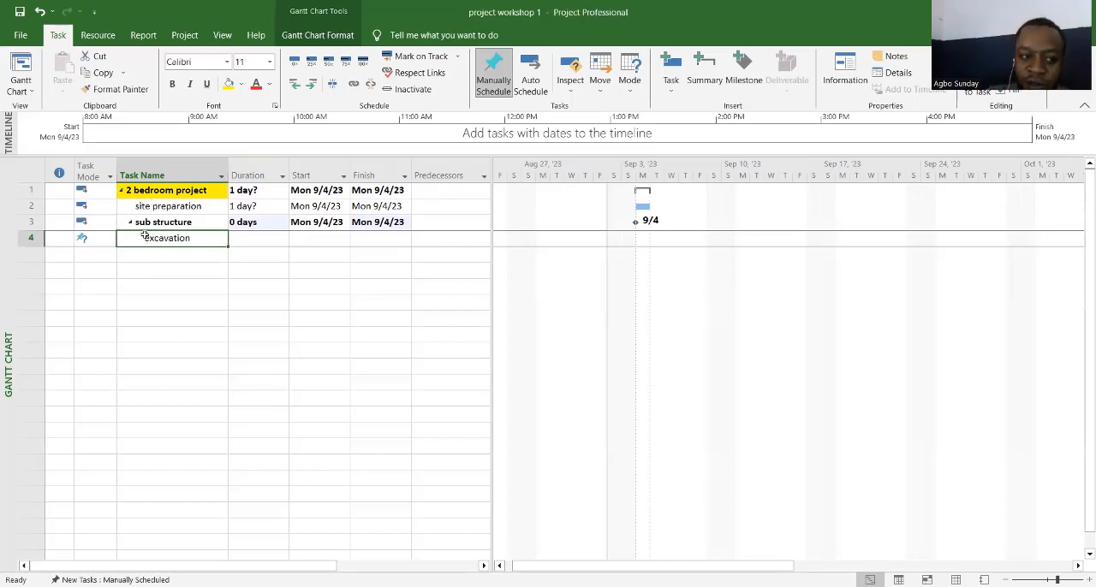
pyautogui.click(99, 241)
pyautogui.click(110, 241)
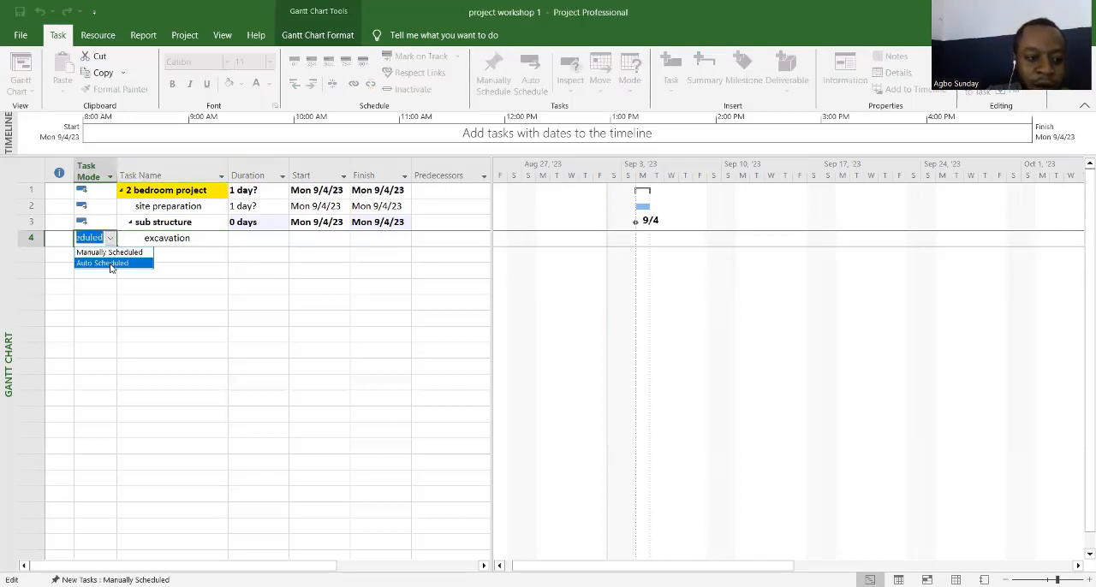
pyautogui.click(109, 263)
pyautogui.click(151, 256)
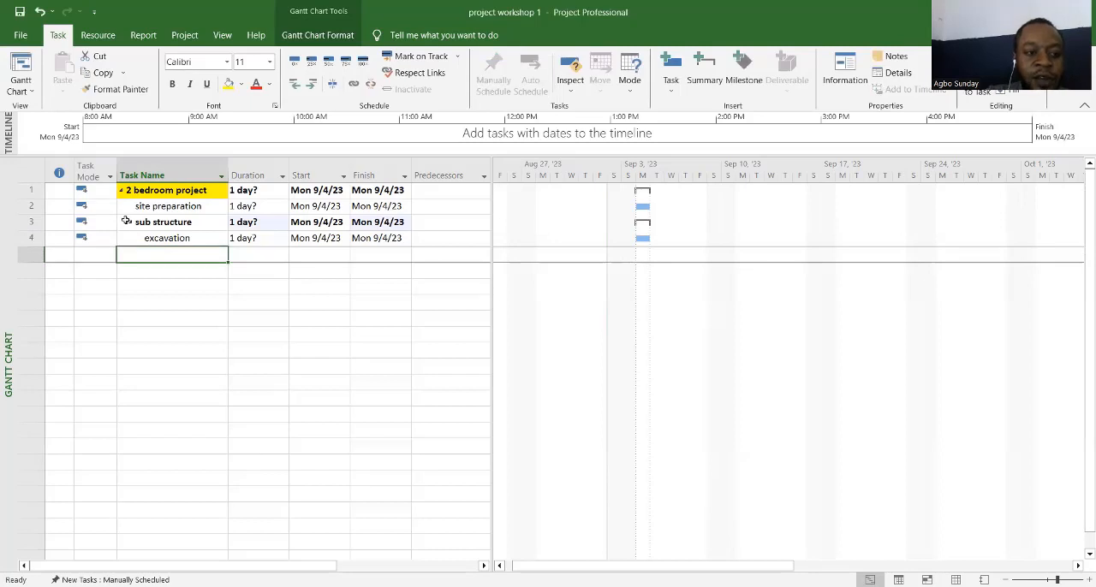
# Step: Collapse and re-expand the "sub structure" and "2 bedroom project" summary tasks to check the task hierarchy
pyautogui.click(130, 223)
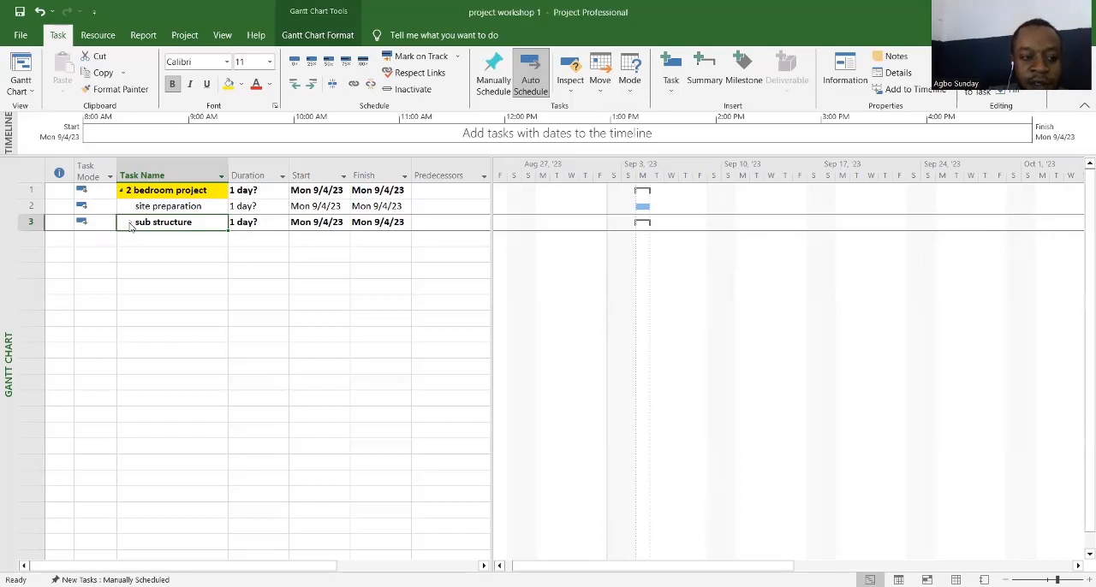
pyautogui.click(130, 224)
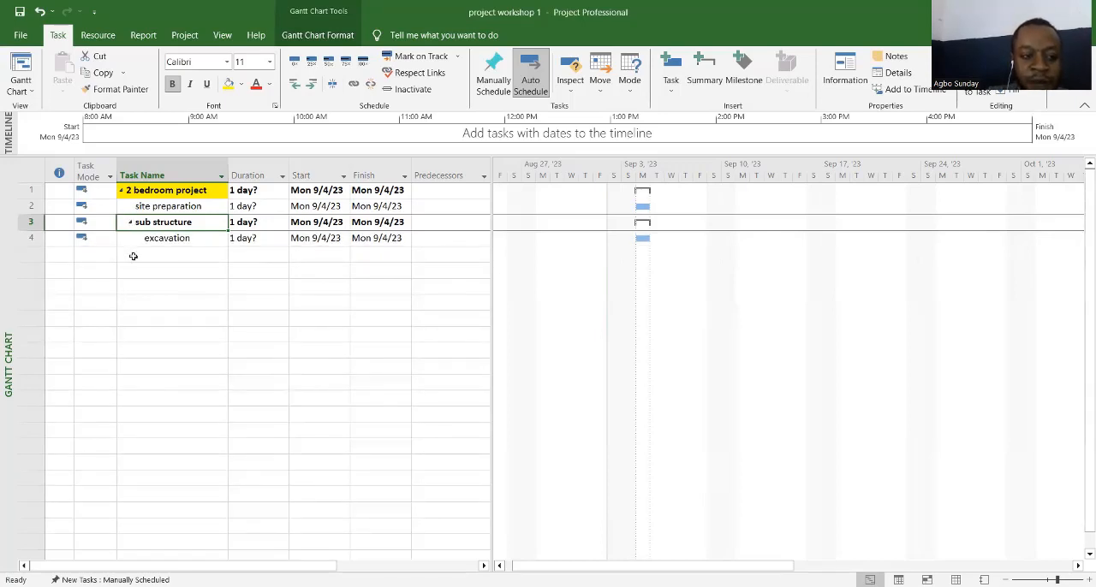
pyautogui.click(123, 190)
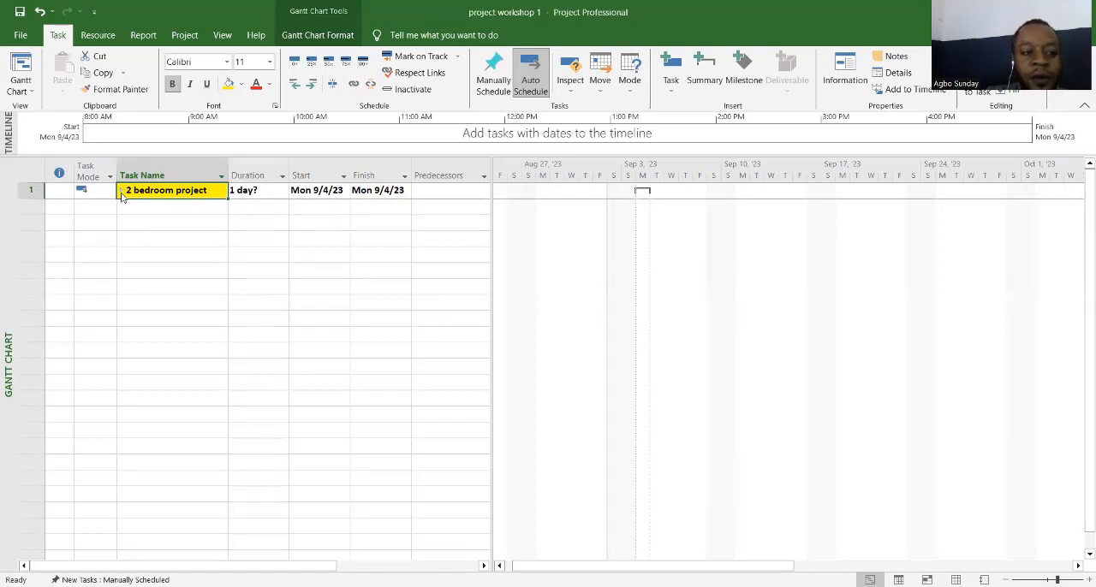
pyautogui.click(123, 192)
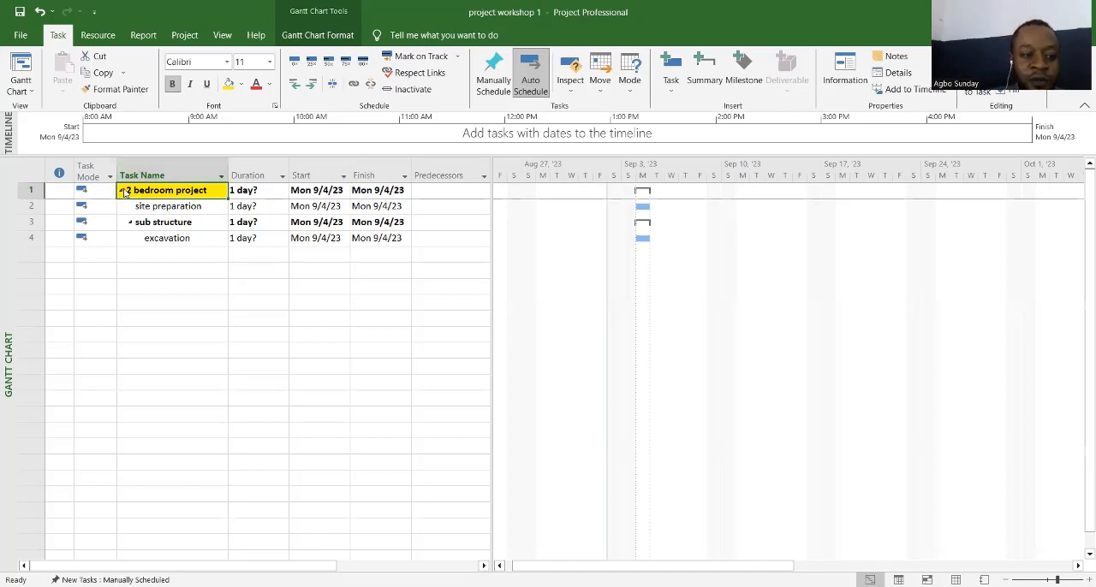
pyautogui.click(122, 190)
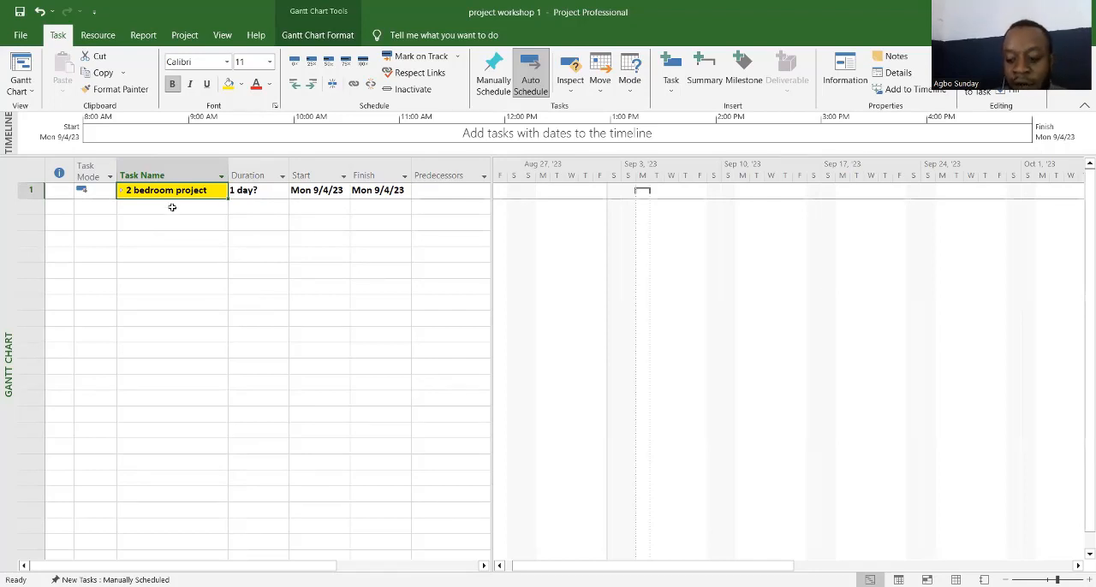
pyautogui.click(121, 191)
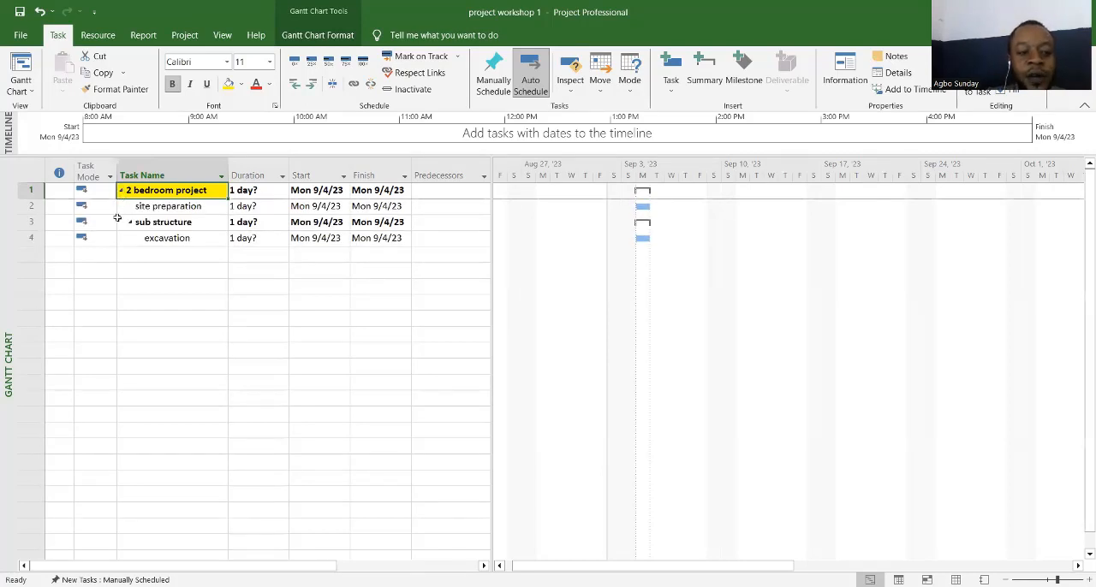
# Step: Add a task named "blinding" directly below "excavation"
pyautogui.click(174, 241)
pyautogui.click(140, 256)
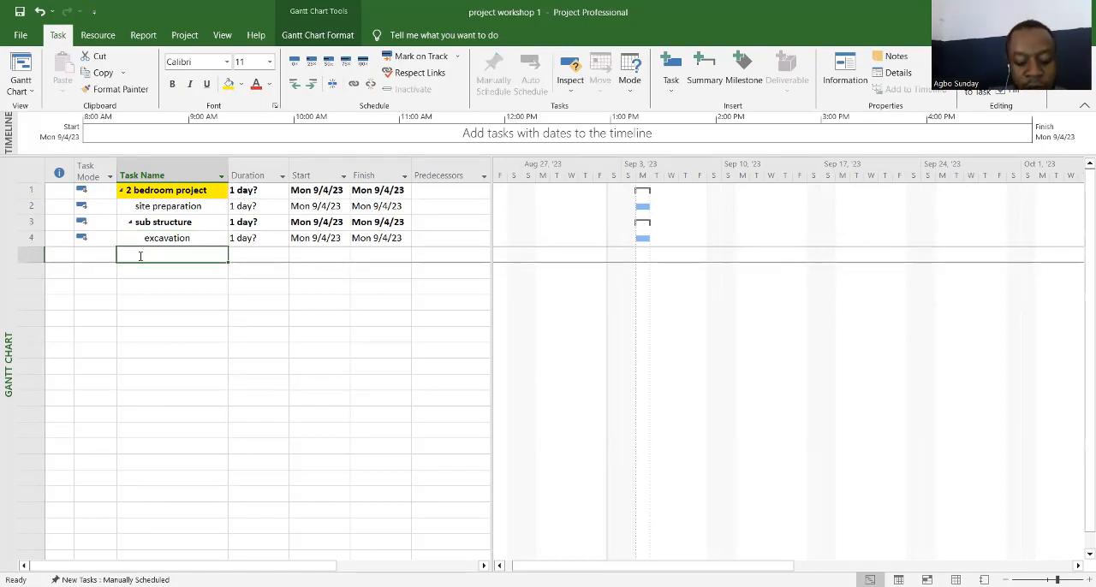
pyautogui.write('b')
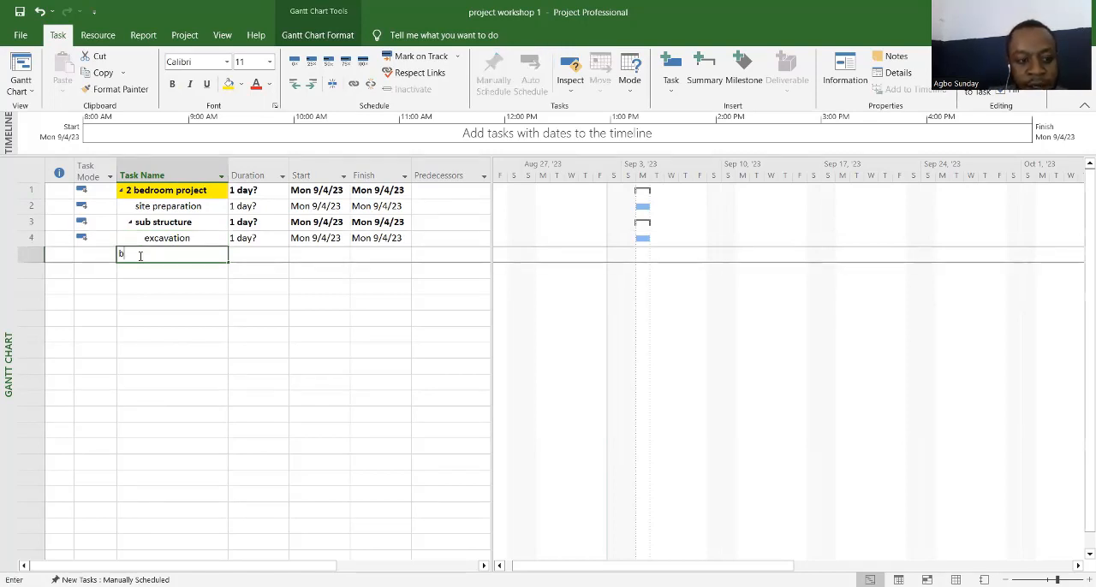
pyautogui.write('lindin')
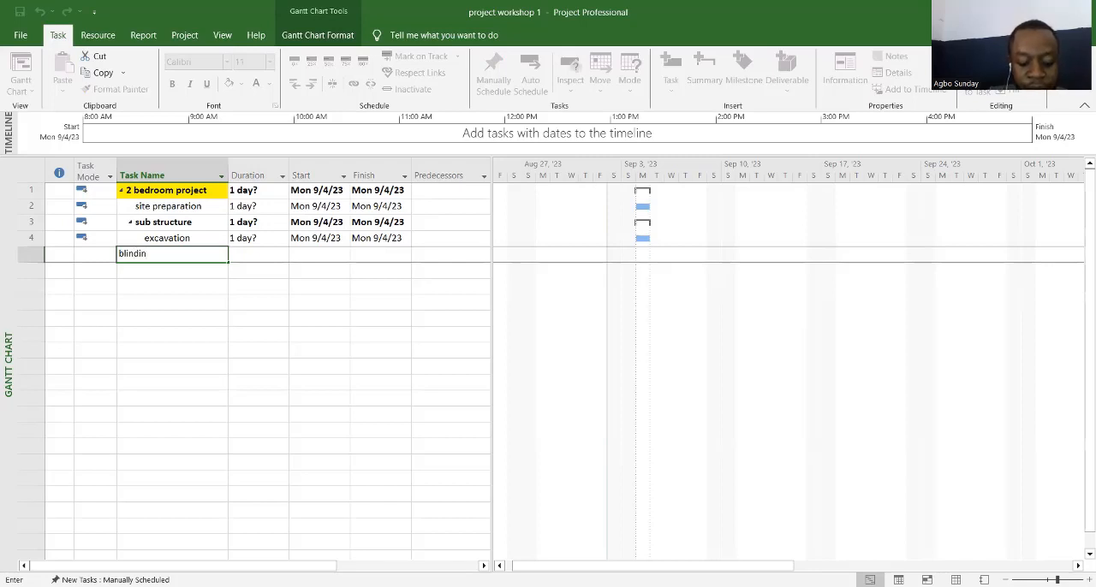
pyautogui.write('ding')
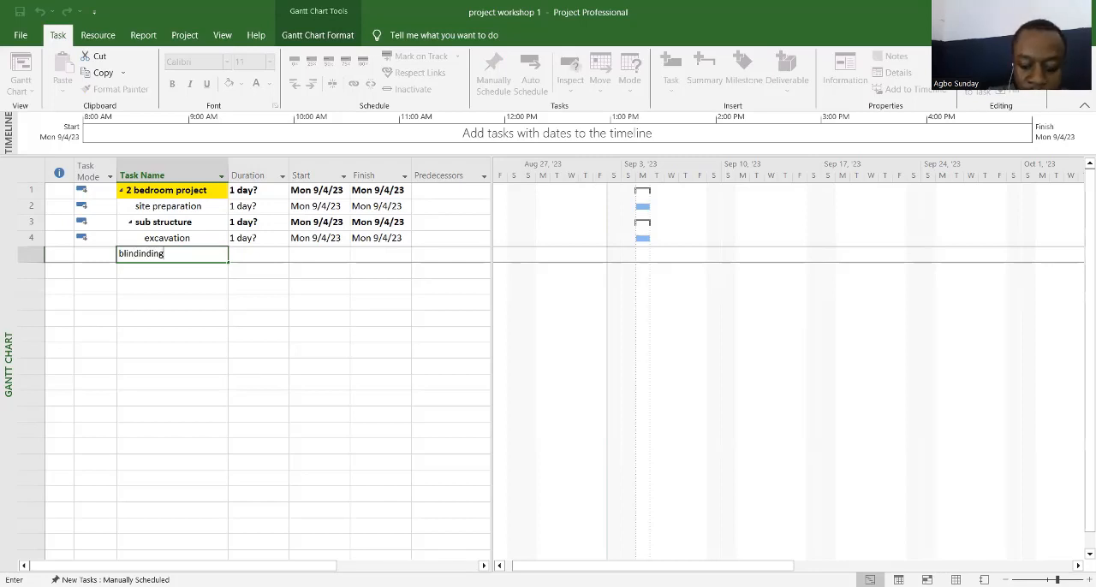
pyautogui.press('BackSpace')
pyautogui.press('BackSpace')
pyautogui.press('BackSpace')
pyautogui.press('BackSpace')
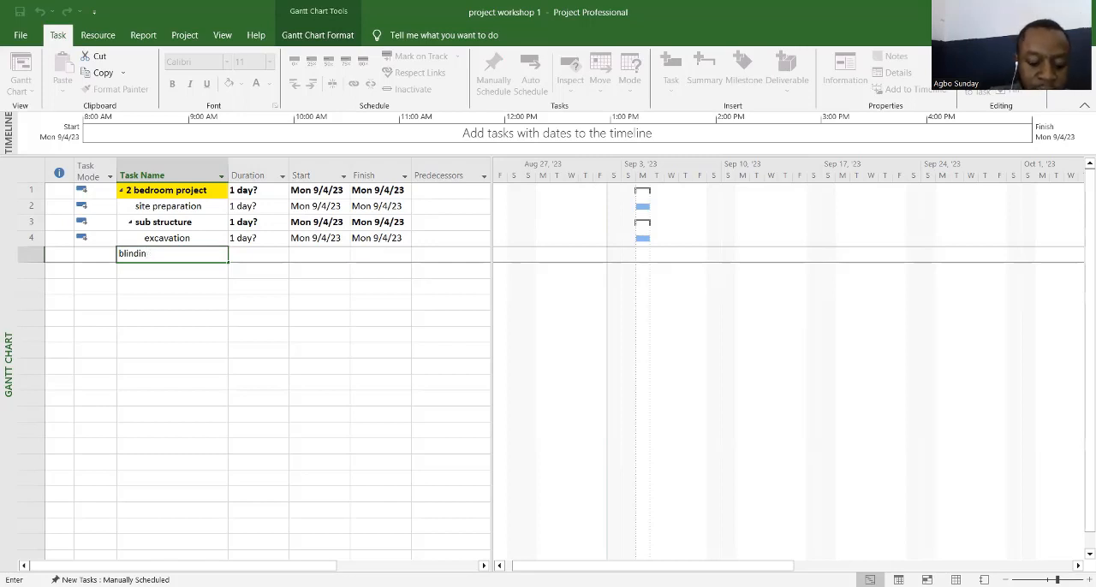
pyautogui.write('g')
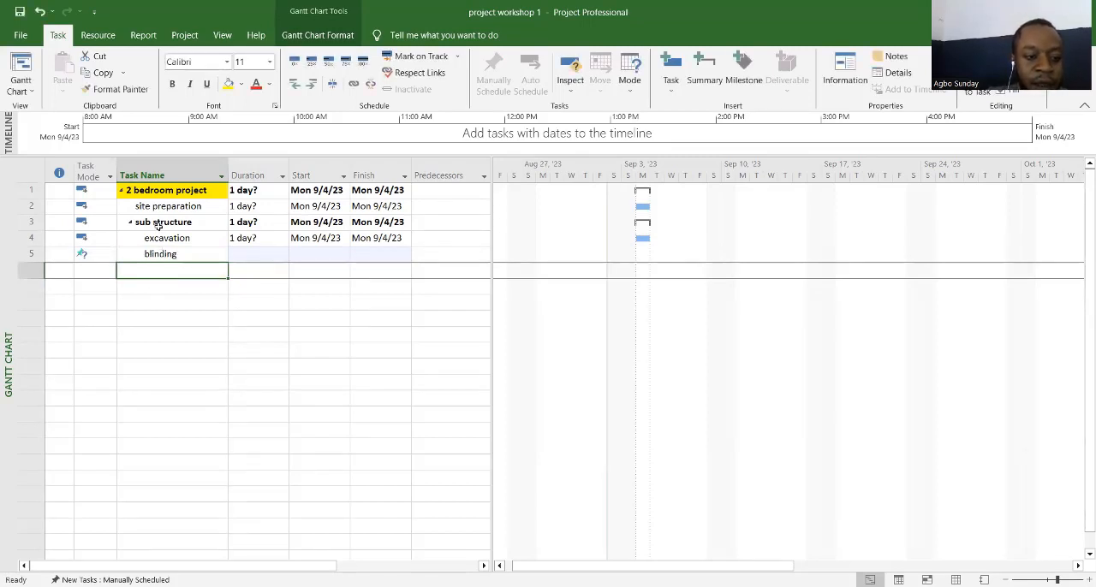
# Step: Set the task mode of "blinding" to Auto Scheduled
pyautogui.click(101, 255)
pyautogui.click(110, 255)
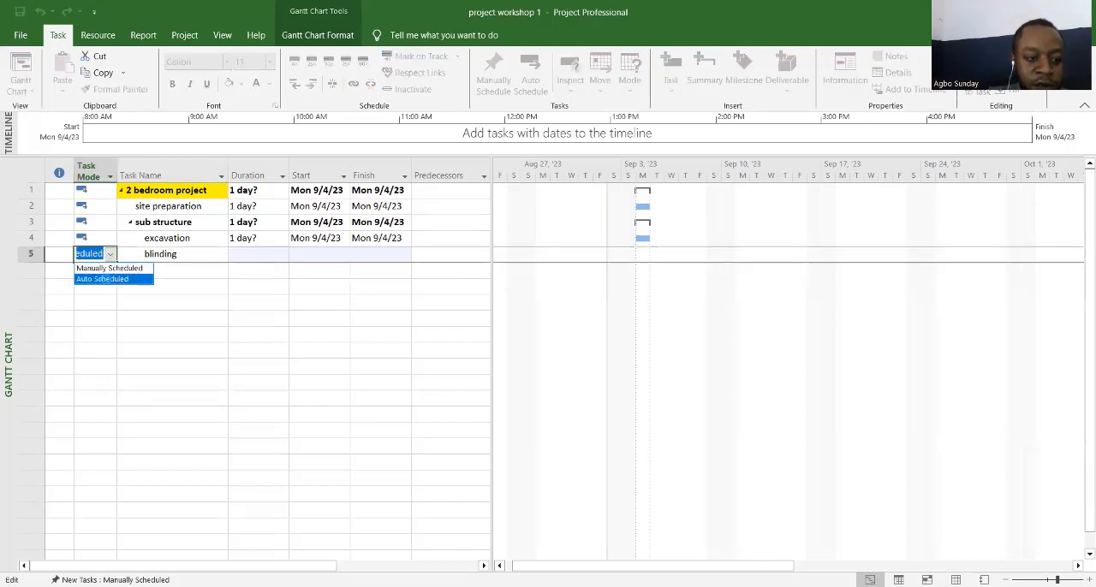
pyautogui.press('Return')
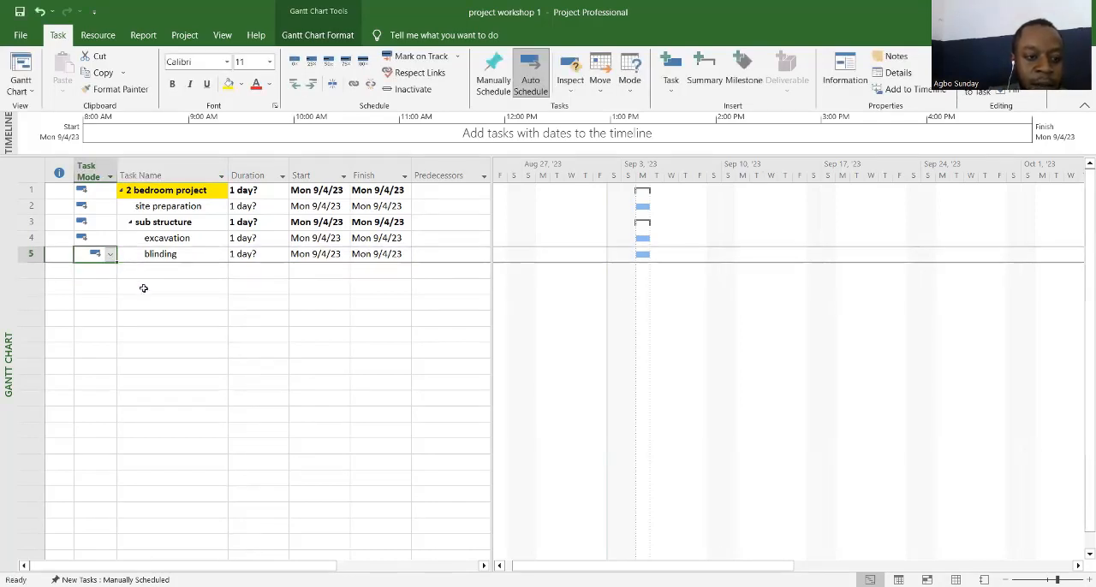
# Step: Insert a WBS column before the Task Mode column in the task table
pyautogui.rightClick(117, 165)
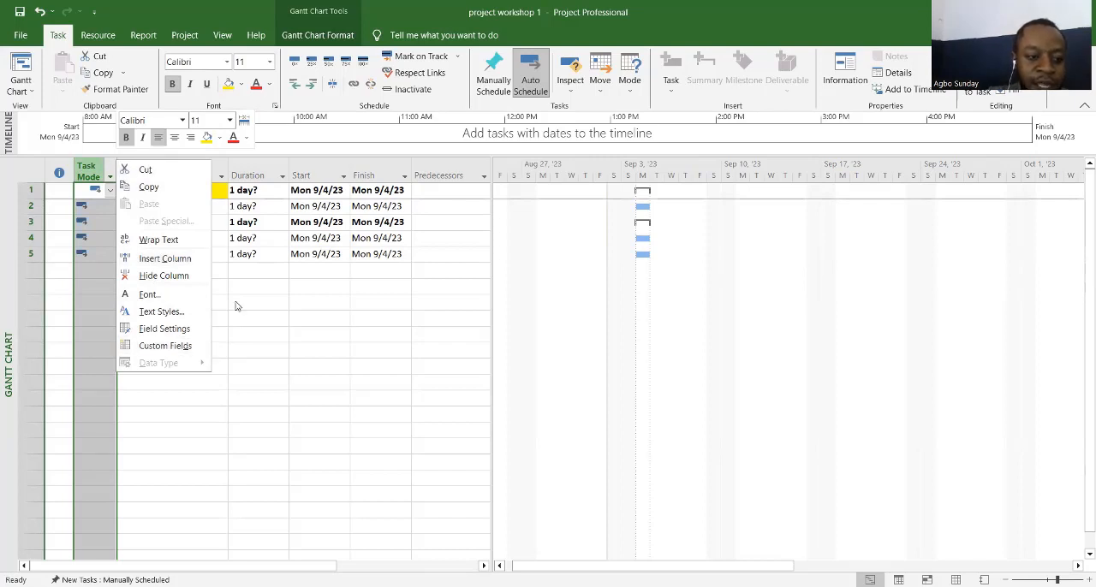
pyautogui.press('Escape')
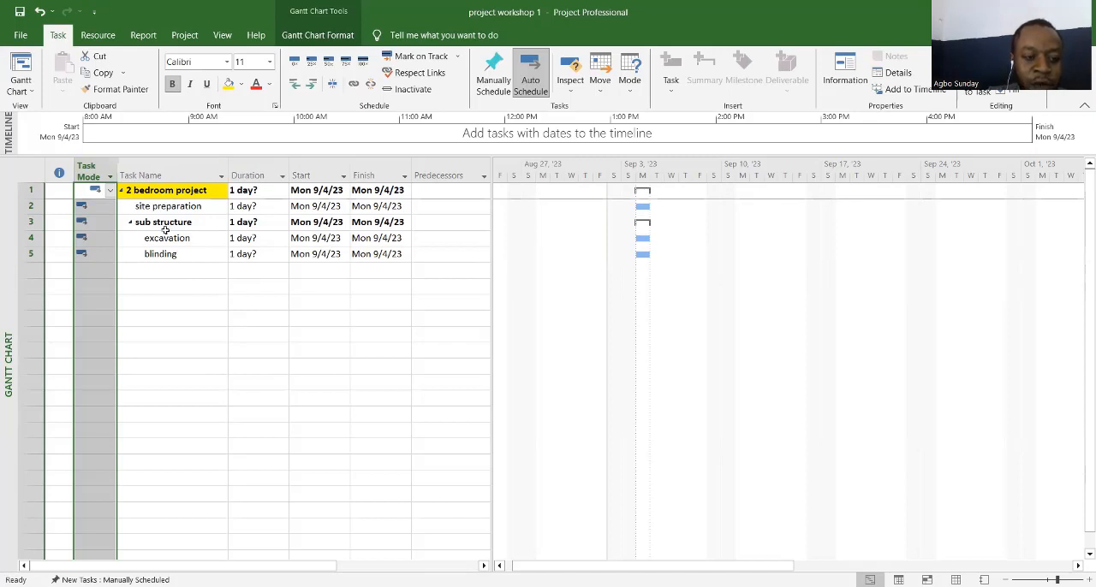
pyautogui.rightClick(116, 163)
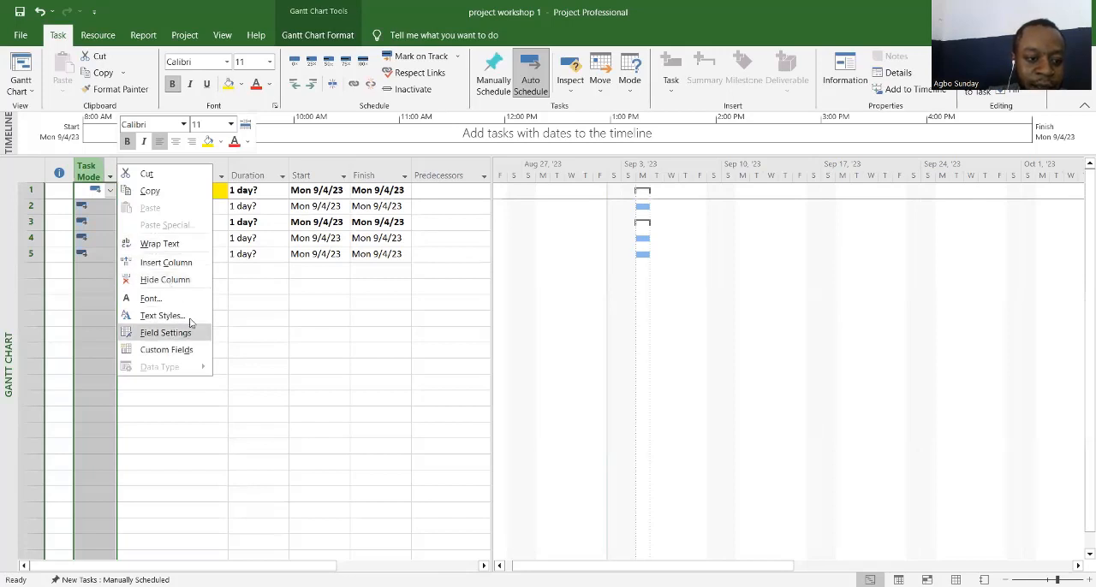
pyautogui.click(166, 263)
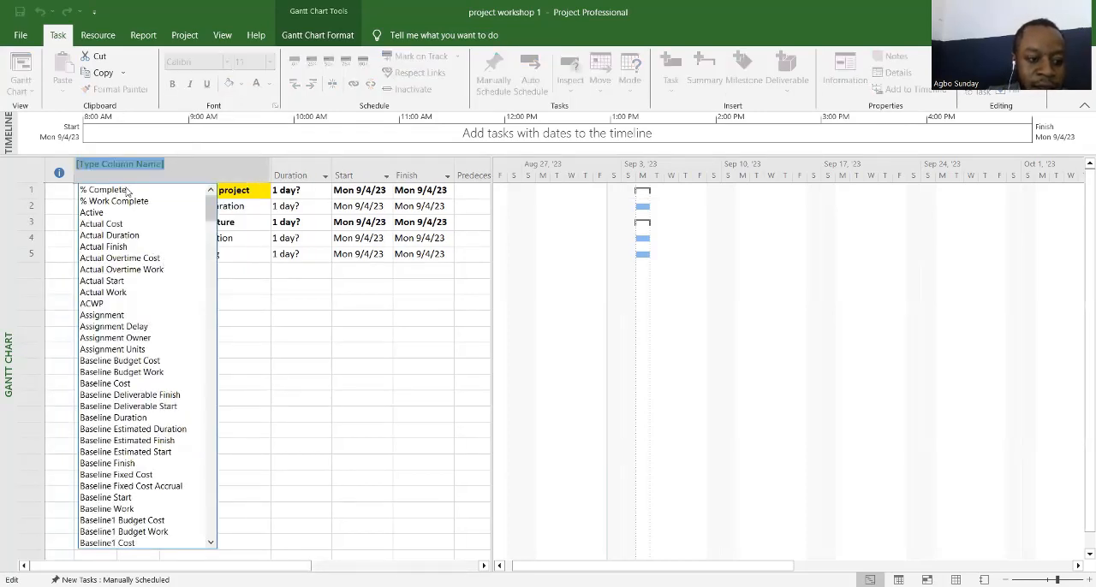
pyautogui.write('w')
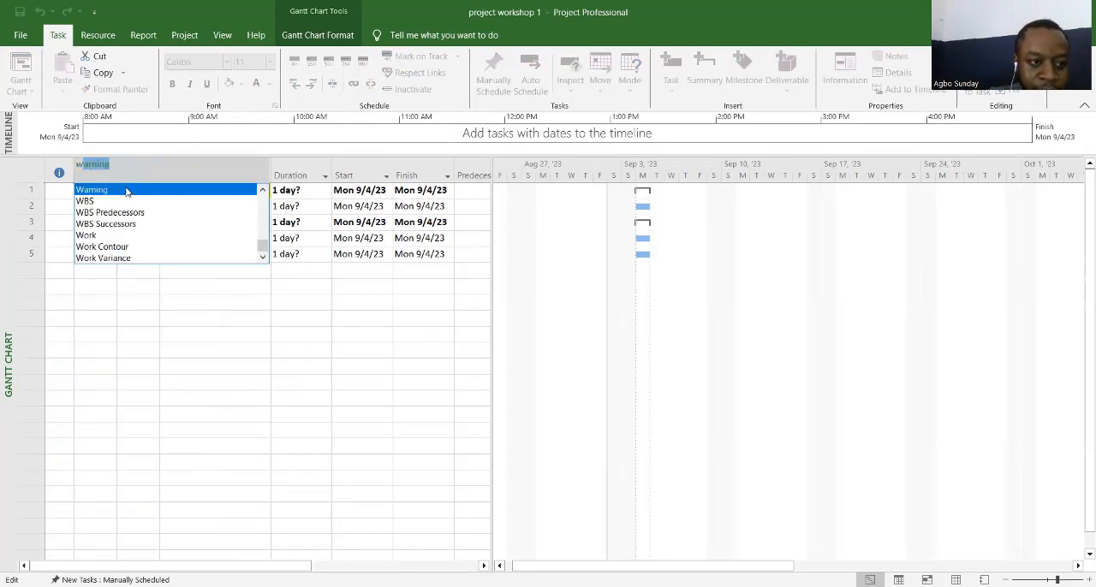
pyautogui.write('b')
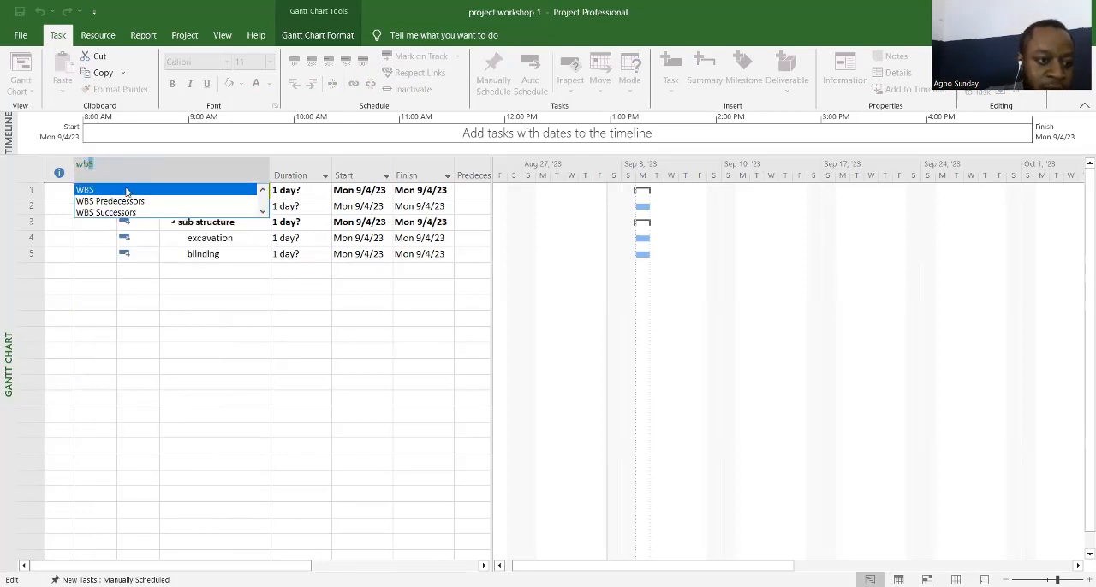
pyautogui.click(107, 190)
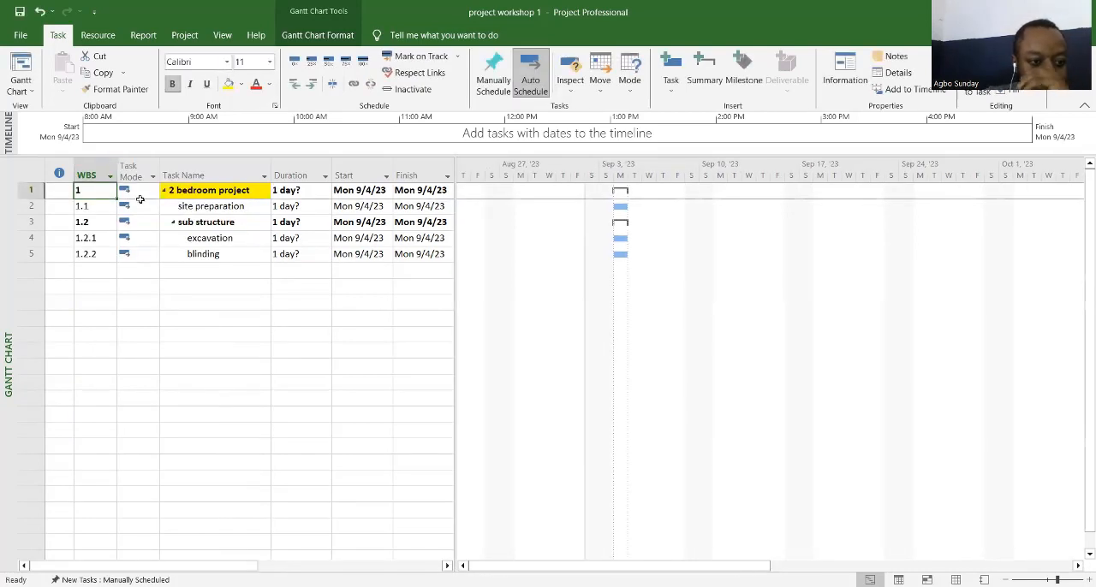
# Step: Add a task named "blockwork in foundation" directly below "blinding"
pyautogui.click(140, 299)
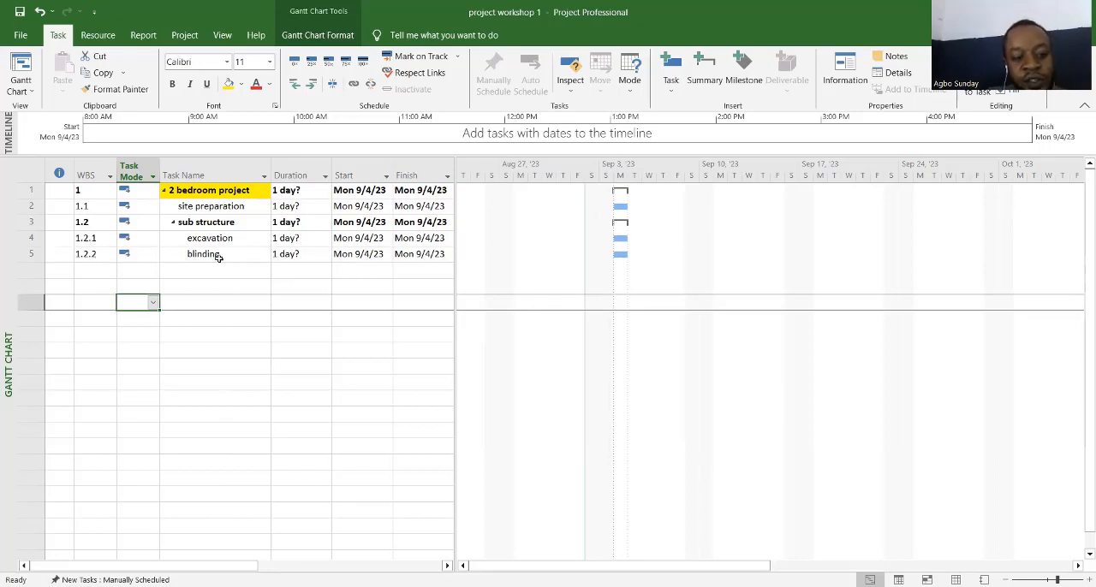
pyautogui.click(200, 272)
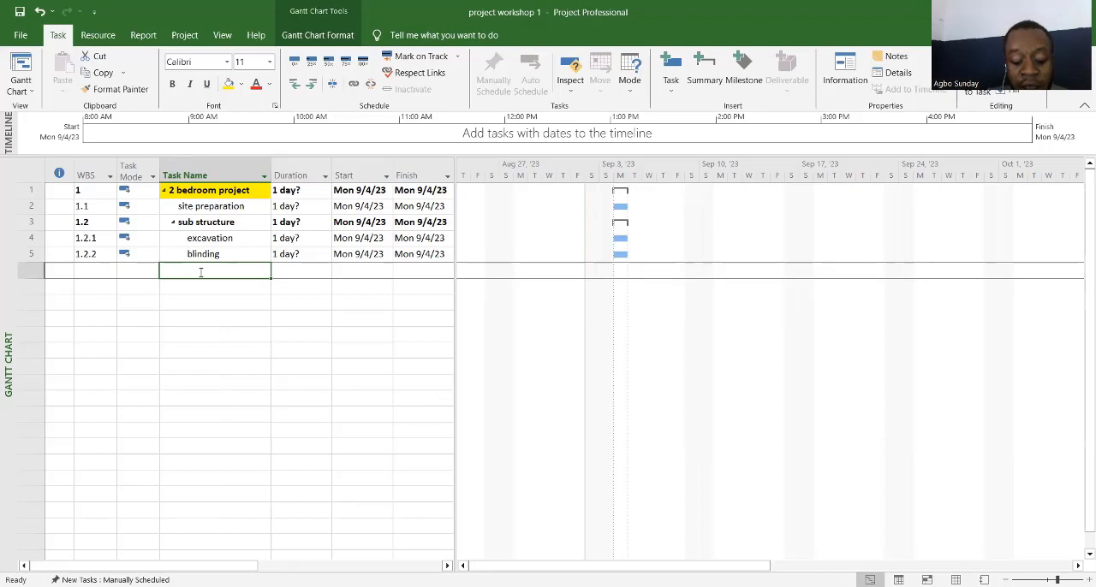
pyautogui.write('bloc')
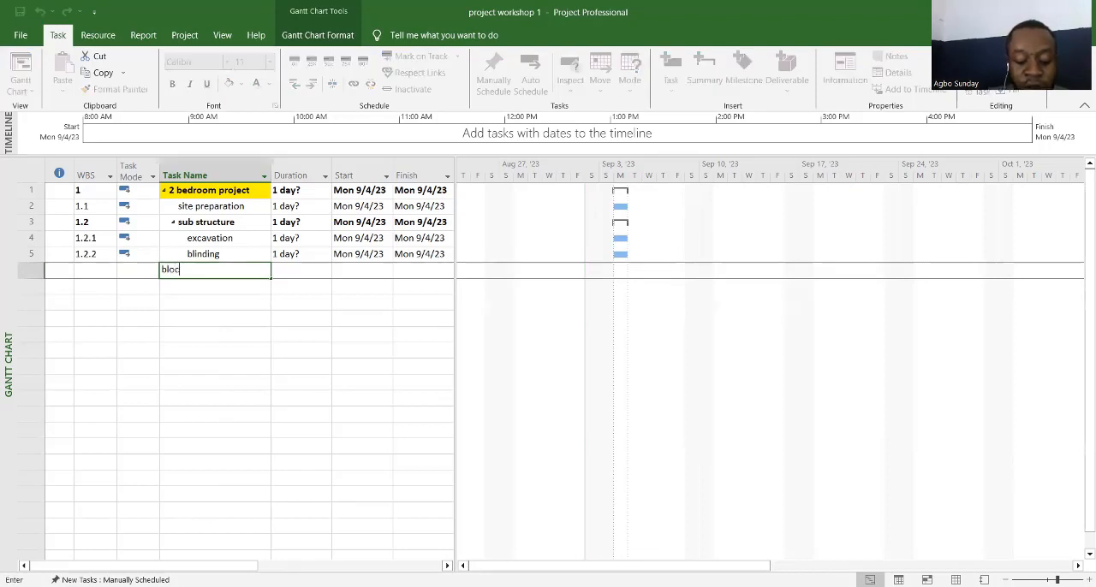
pyautogui.write('k')
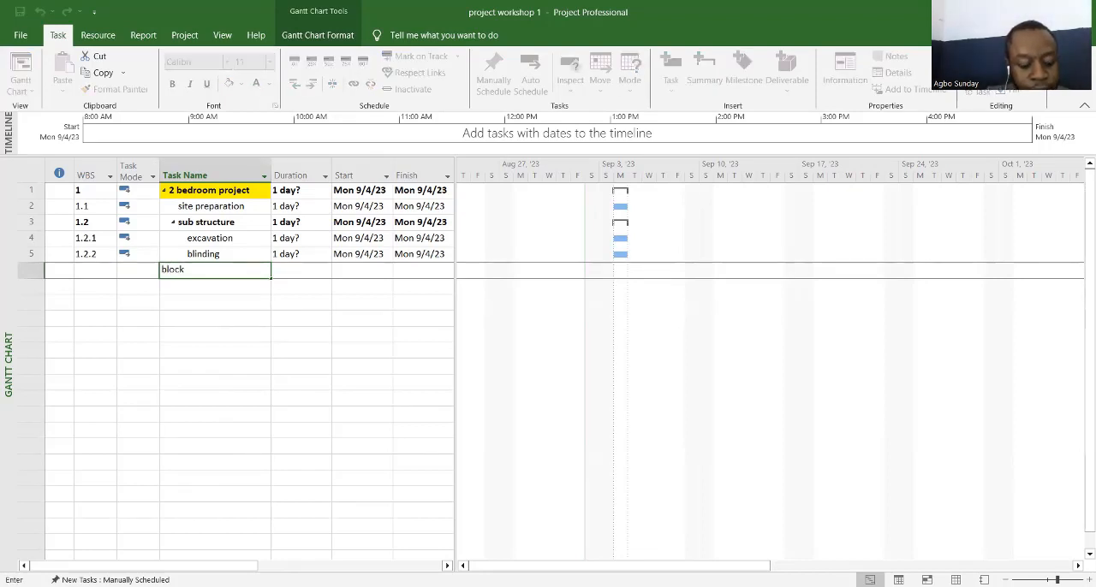
pyautogui.write(' work')
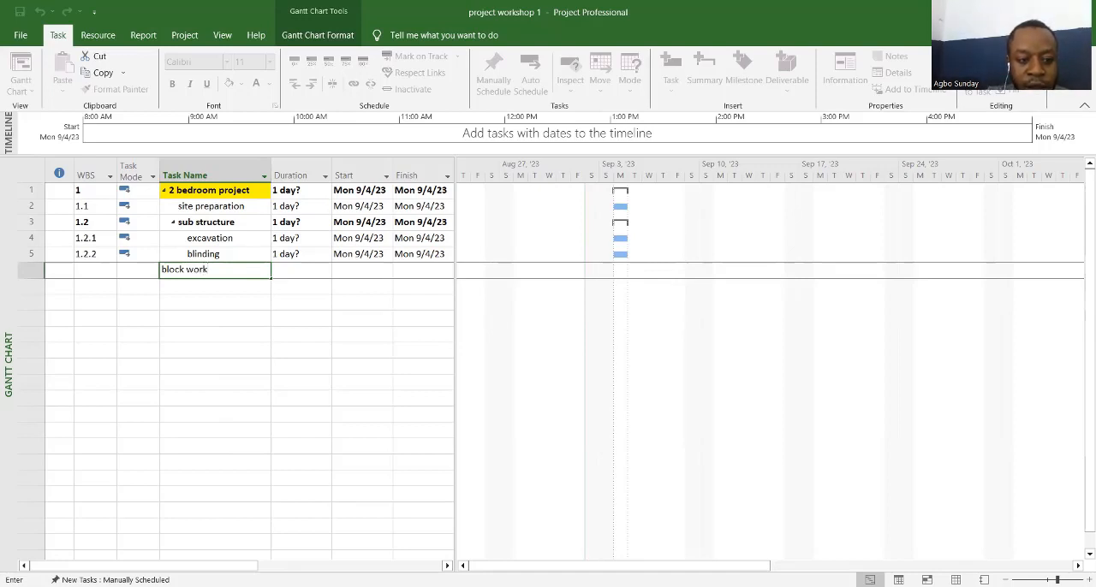
pyautogui.write('o')
pyautogui.press('BackSpace')
pyautogui.press('BackSpace')
pyautogui.press('BackSpace')
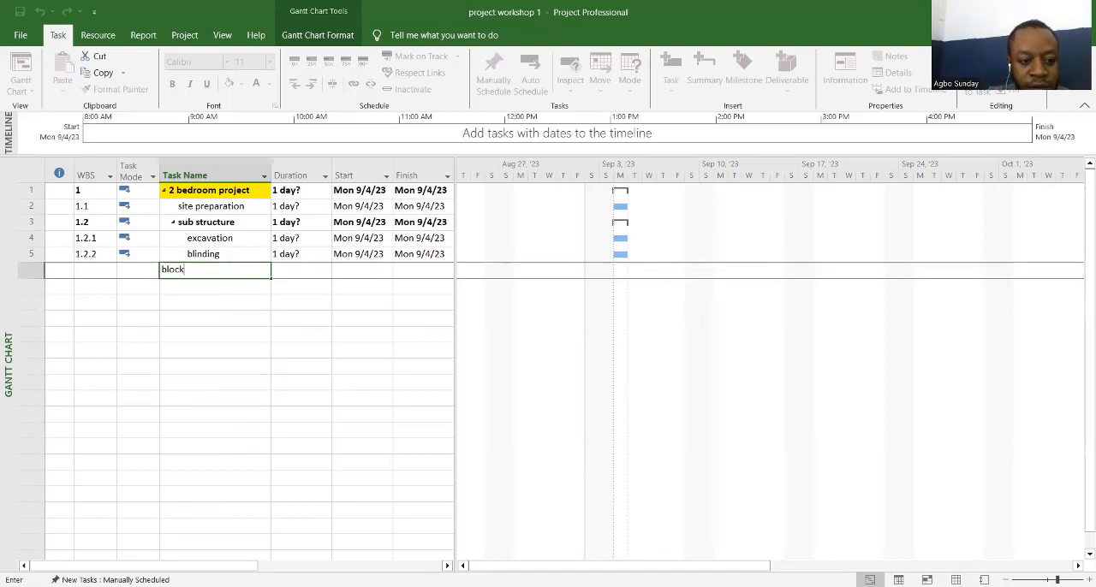
pyautogui.write('work')
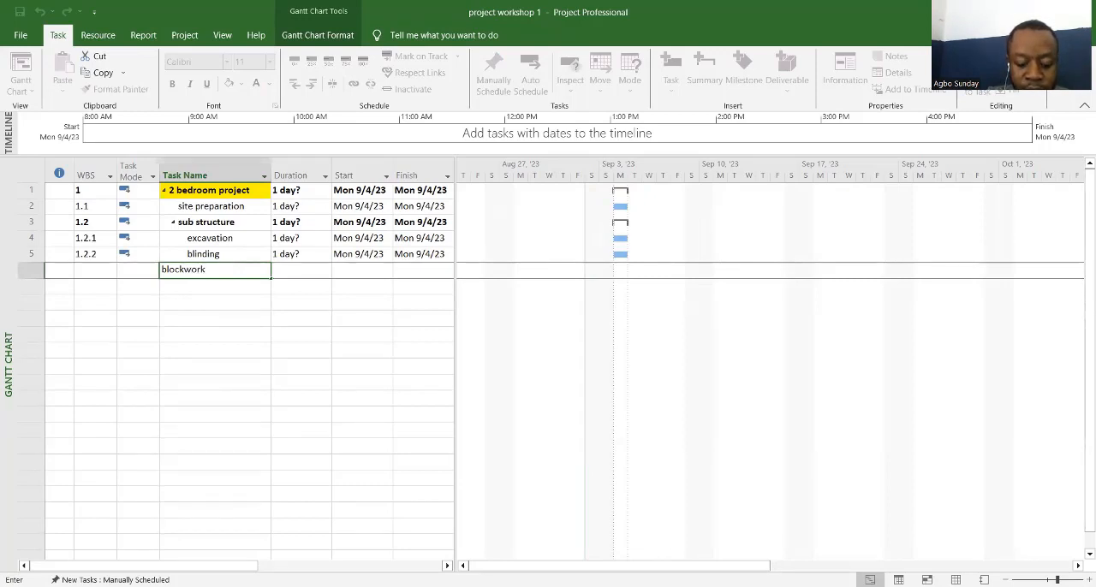
pyautogui.write(' in fo')
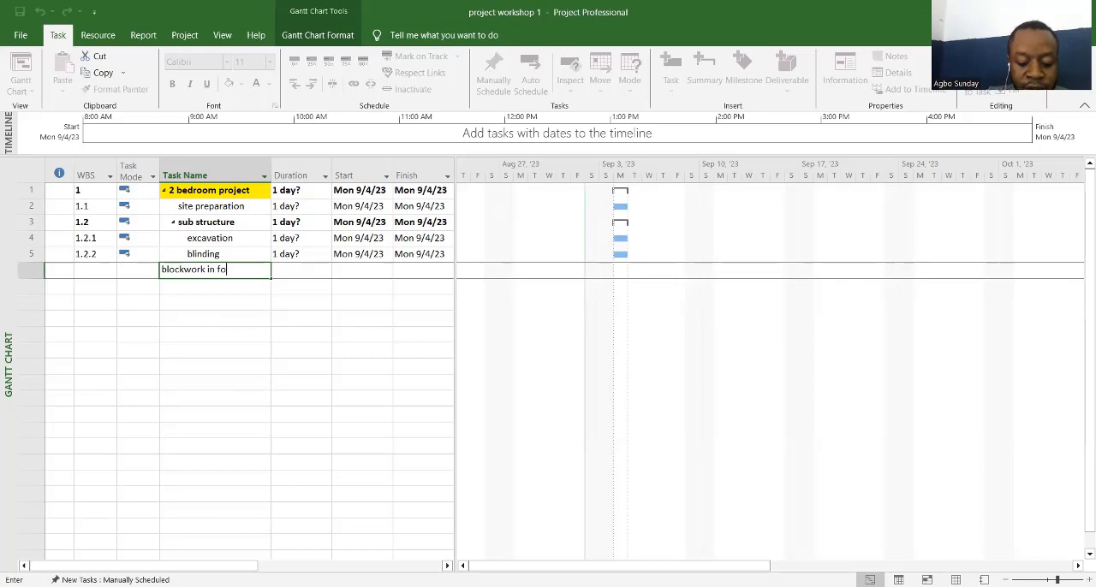
pyautogui.write('undat')
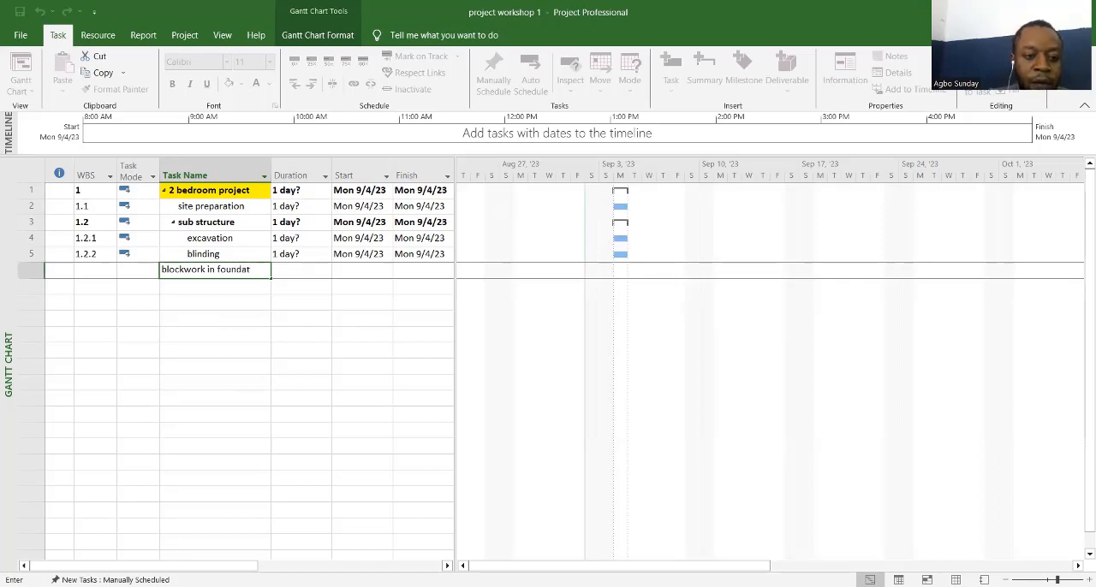
pyautogui.write('i')
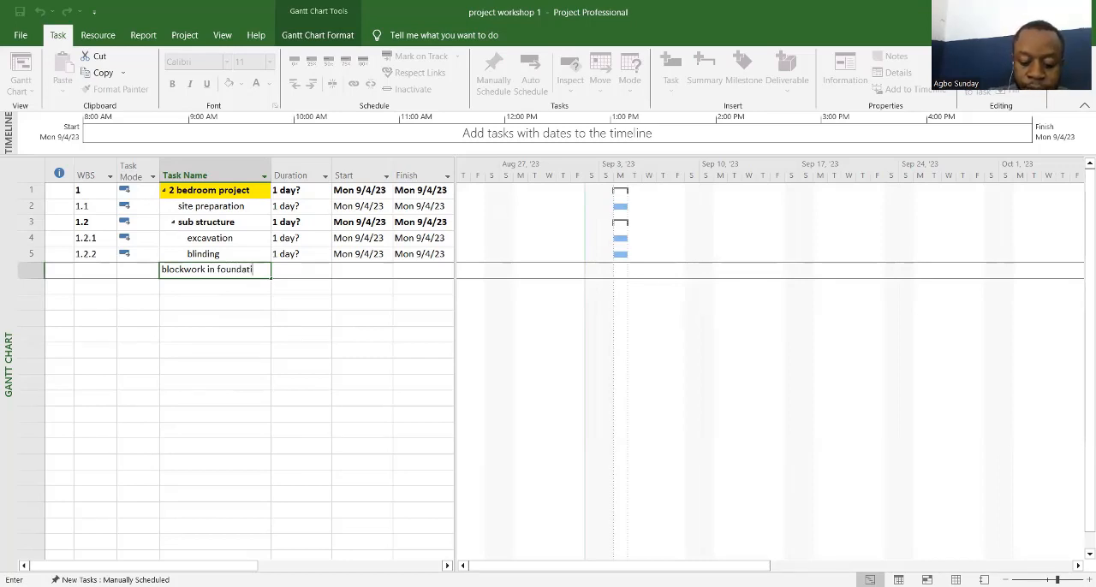
pyautogui.write('on')
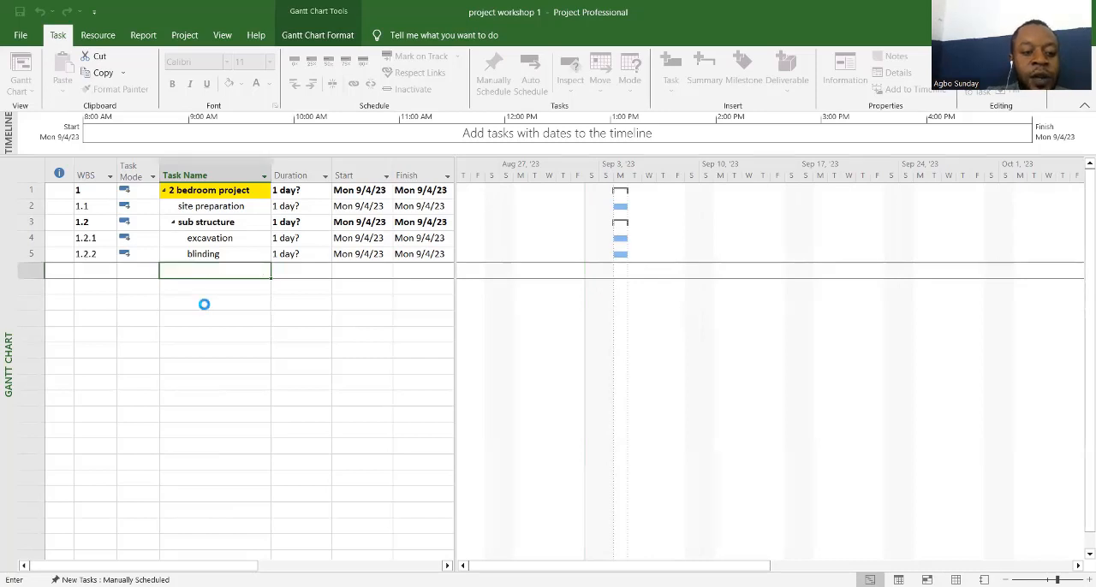
pyautogui.press('Return')
# Step: Set the task mode of "blockwork in foundation" to Auto Scheduled
pyautogui.click(129, 281)
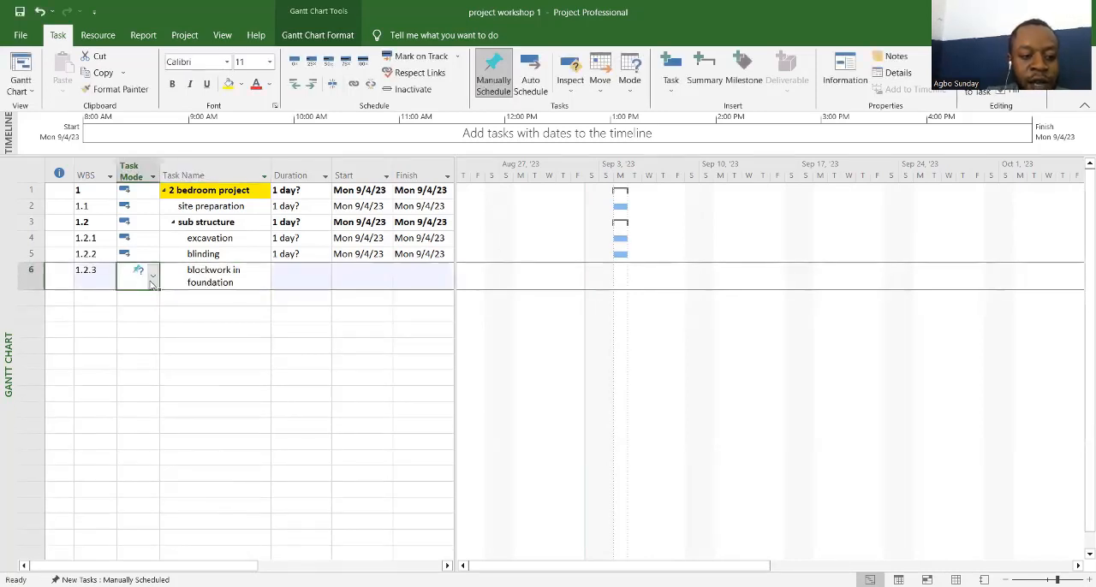
pyautogui.click(153, 280)
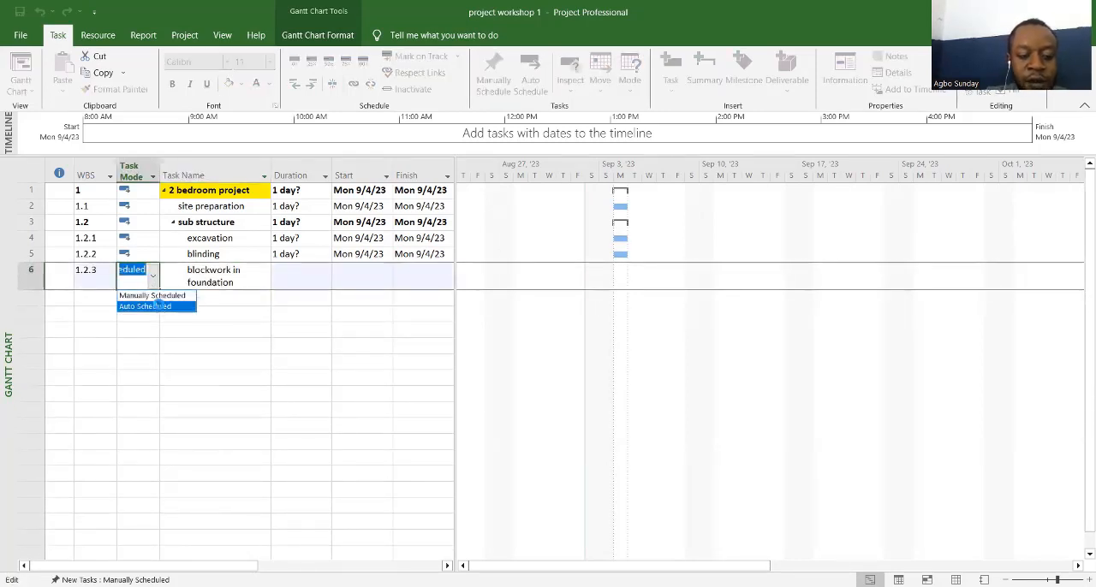
pyautogui.click(155, 310)
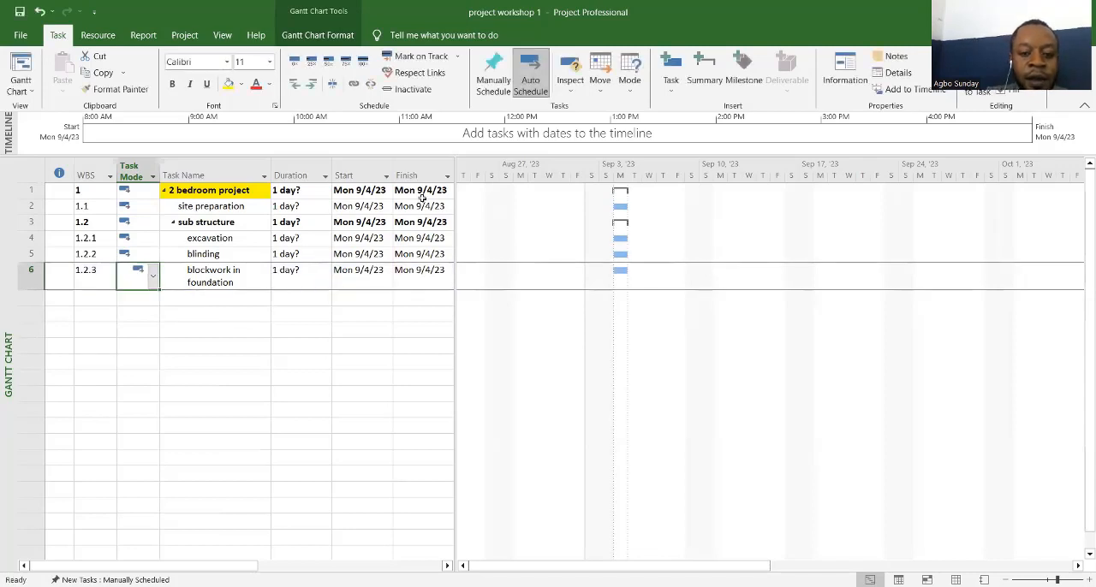
# Step: Set the duration of "site preparation" to 2 days
pyautogui.click(304, 207)
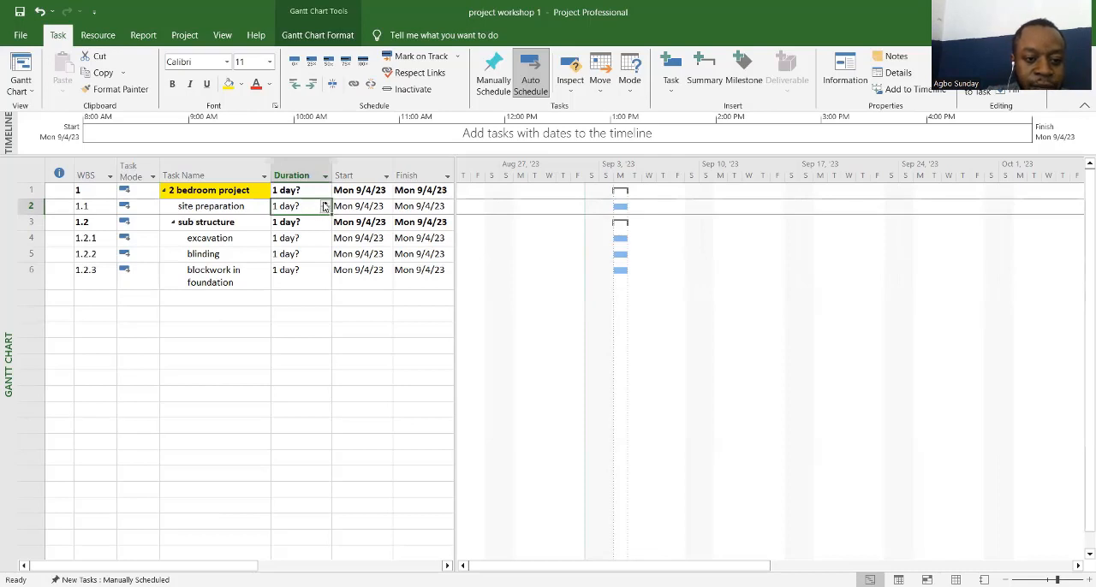
pyautogui.click(324, 203)
pyautogui.click(319, 222)
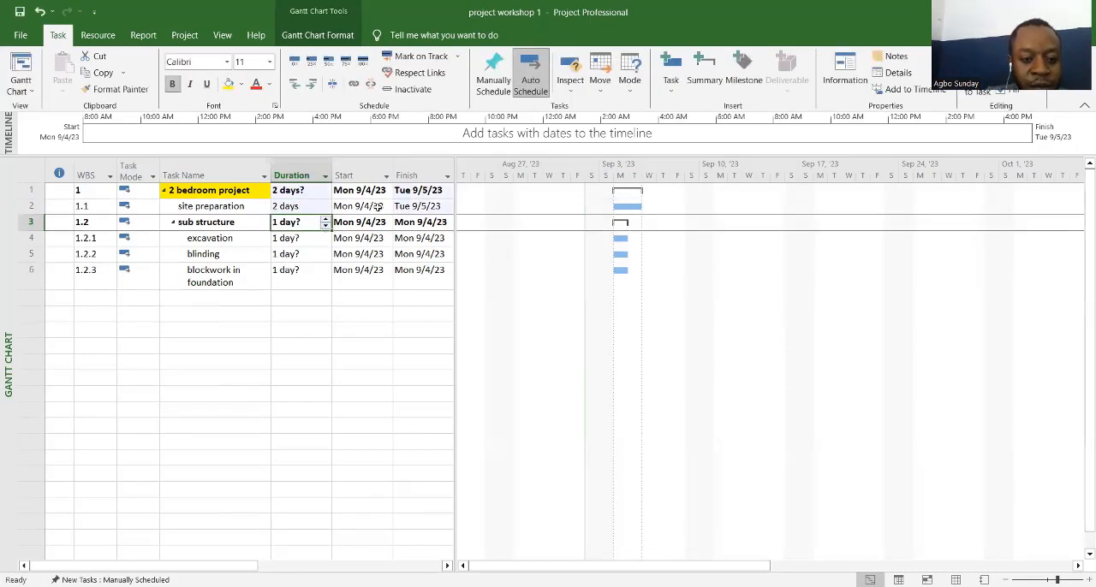
# Step: Set the duration of "excavation" to 3 days
pyautogui.click(307, 239)
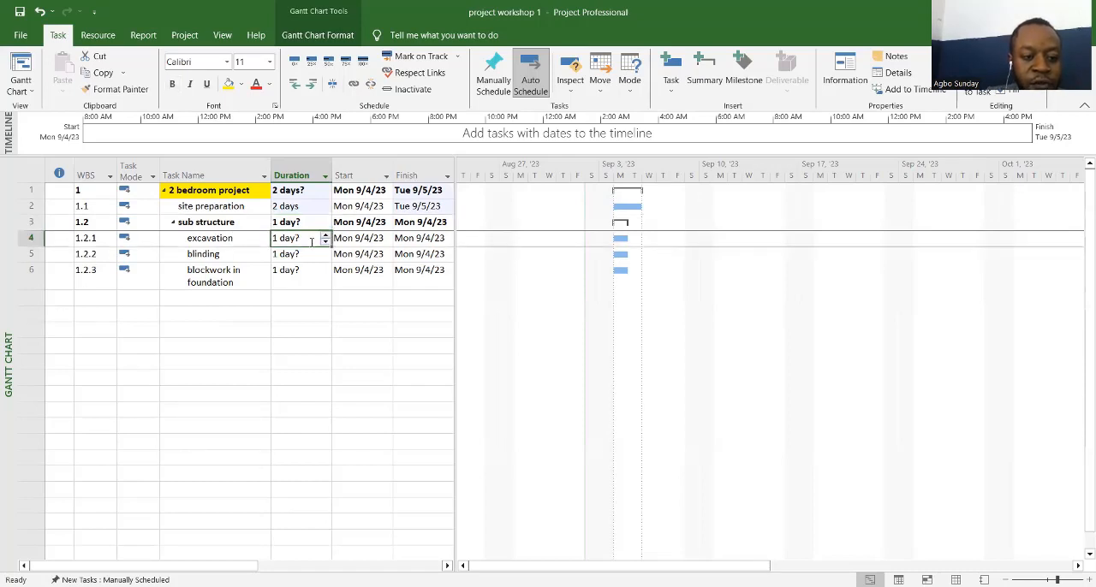
pyautogui.click(325, 237)
pyautogui.click(325, 236)
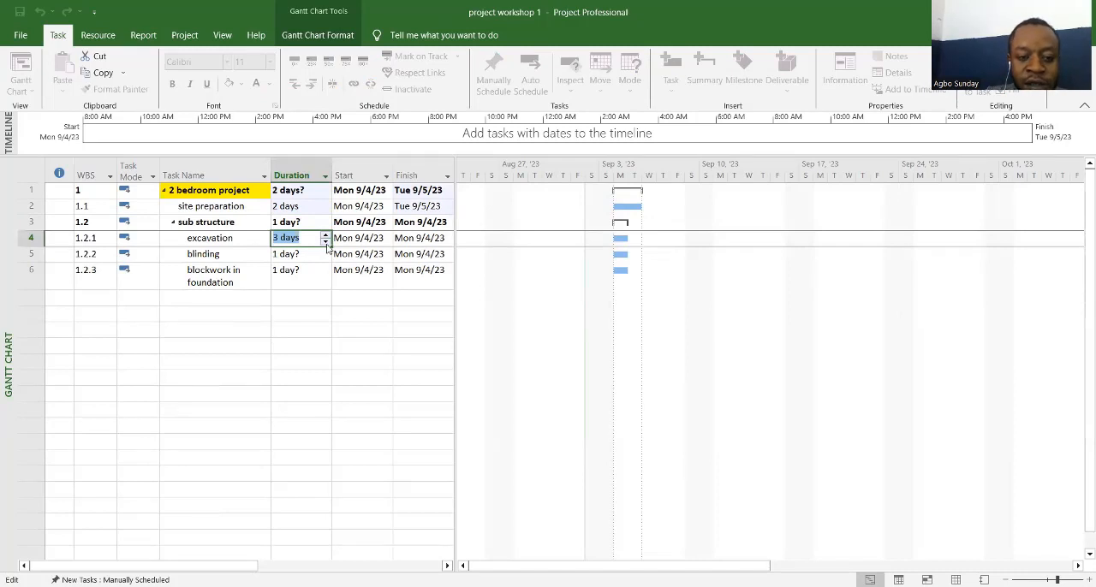
pyautogui.click(320, 257)
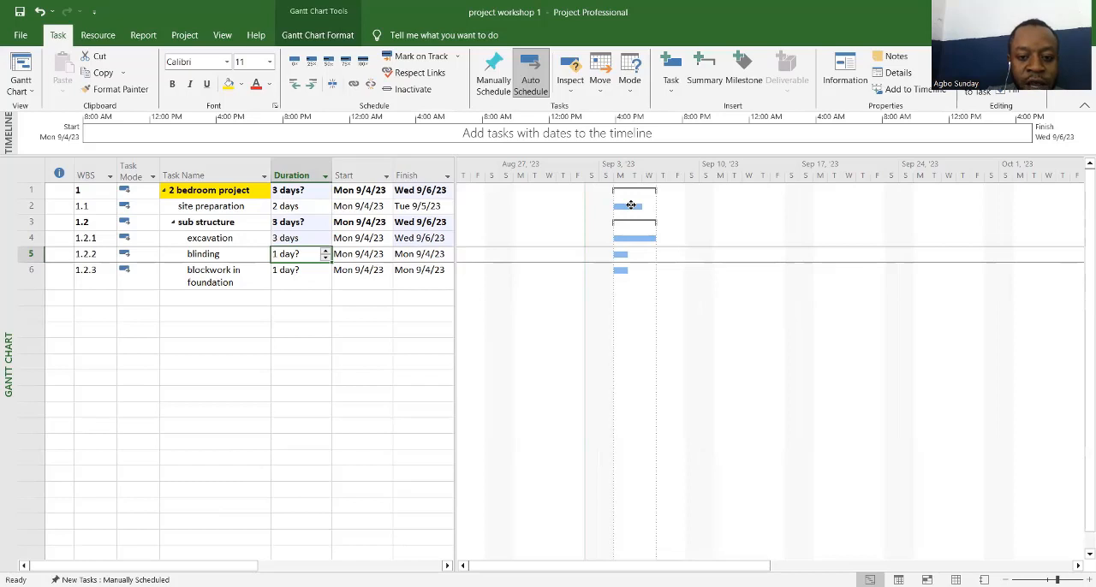
# Step: Link "site preparation" to "excavation" and "excavation" to "blinding" with finish-to-start dependencies in the Gantt chart
pyautogui.moveTo(629, 205)
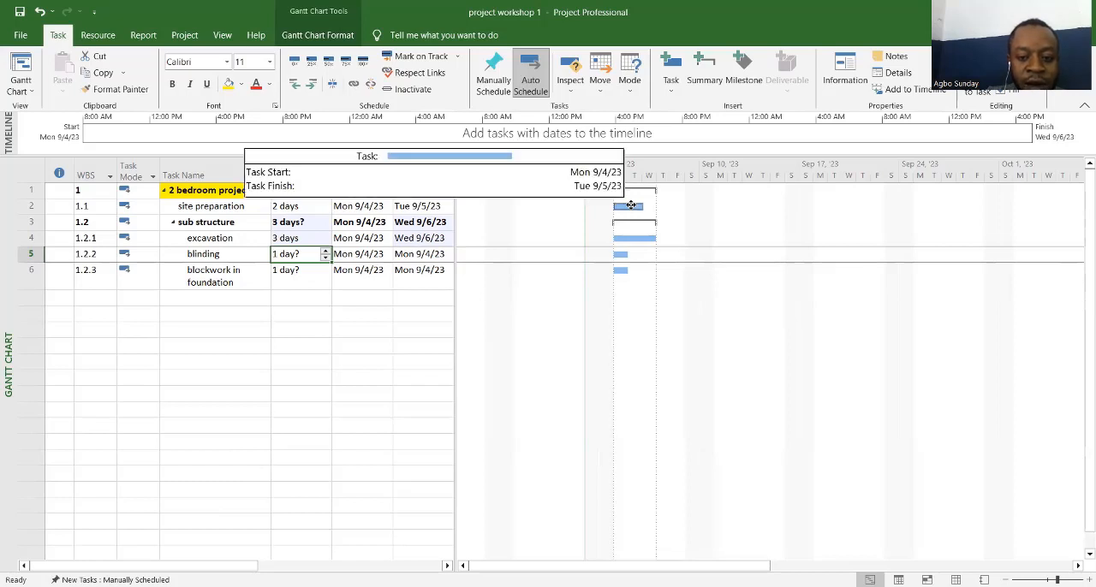
pyautogui.moveTo(630, 206); pyautogui.dragTo(622, 240)
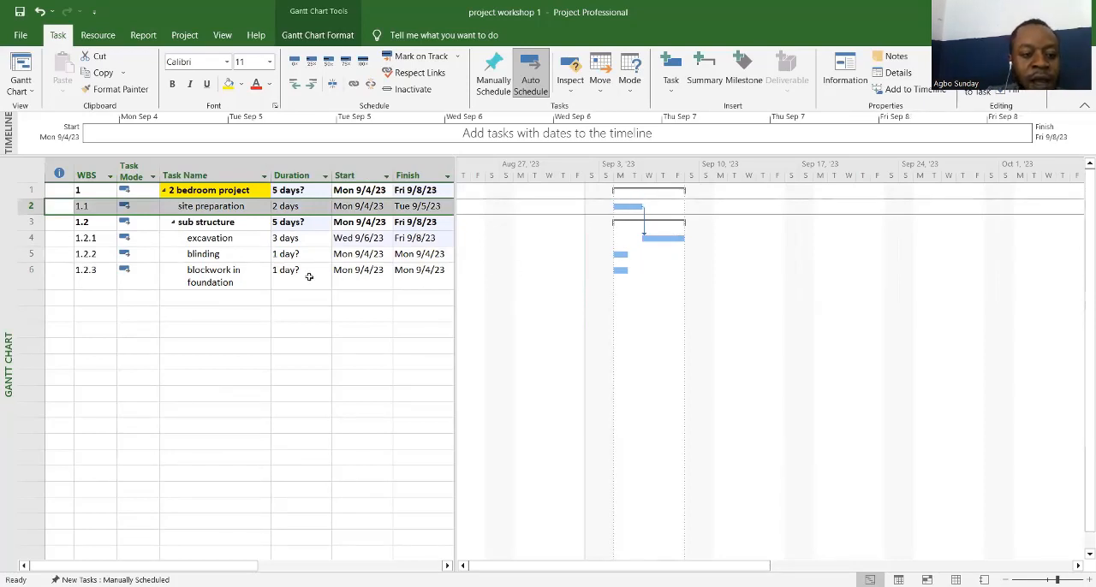
pyautogui.click(233, 257)
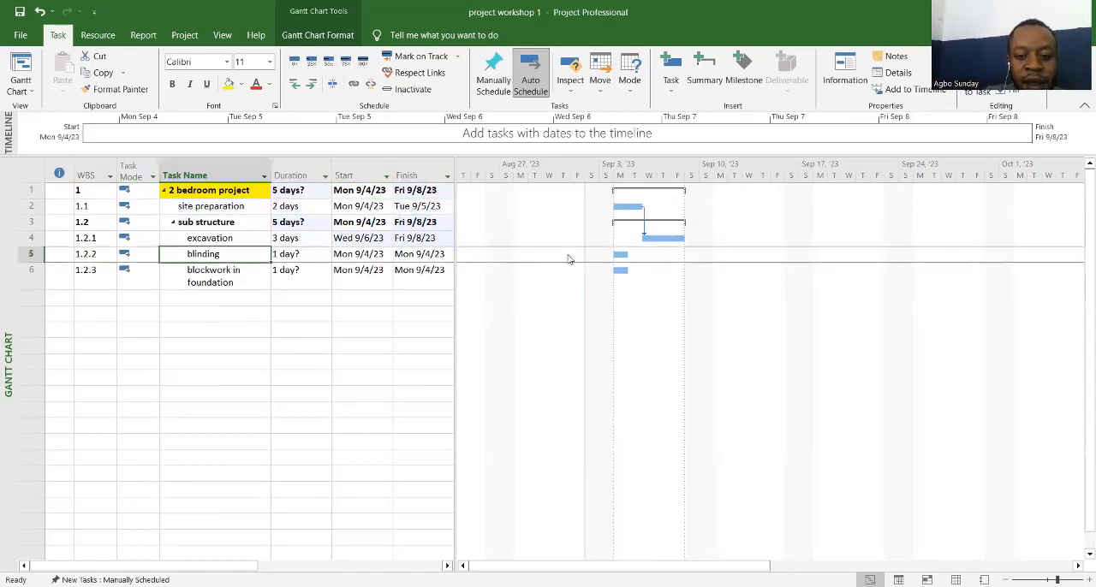
pyautogui.moveTo(654, 240); pyautogui.dragTo(619, 256)
# Step: Set the duration of "blinding" to 2 days and link it finish-to-start to "blockwork in foundation"
pyautogui.click(308, 259)
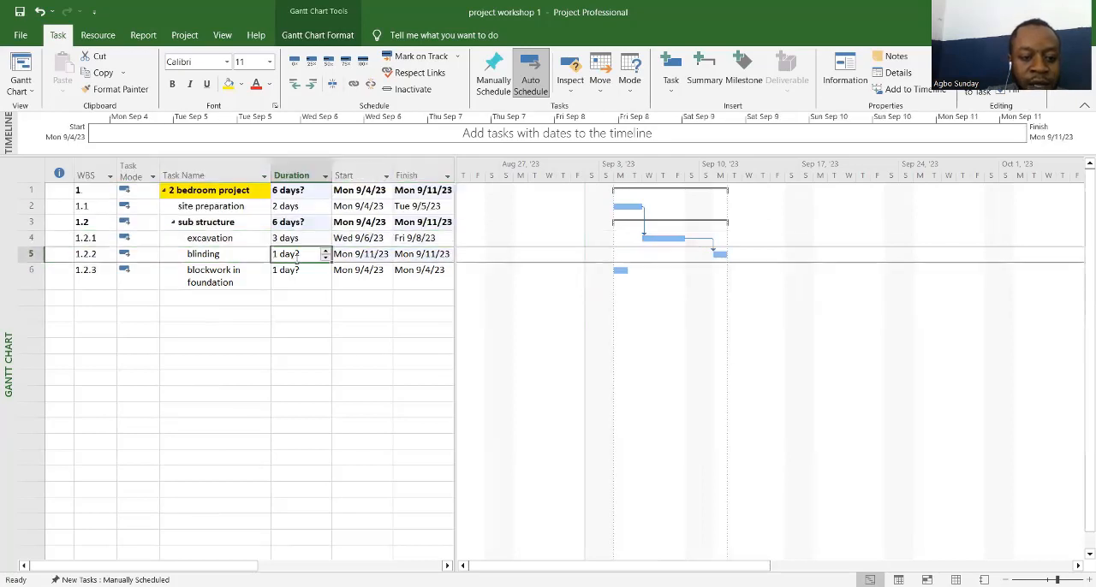
pyautogui.click(325, 250)
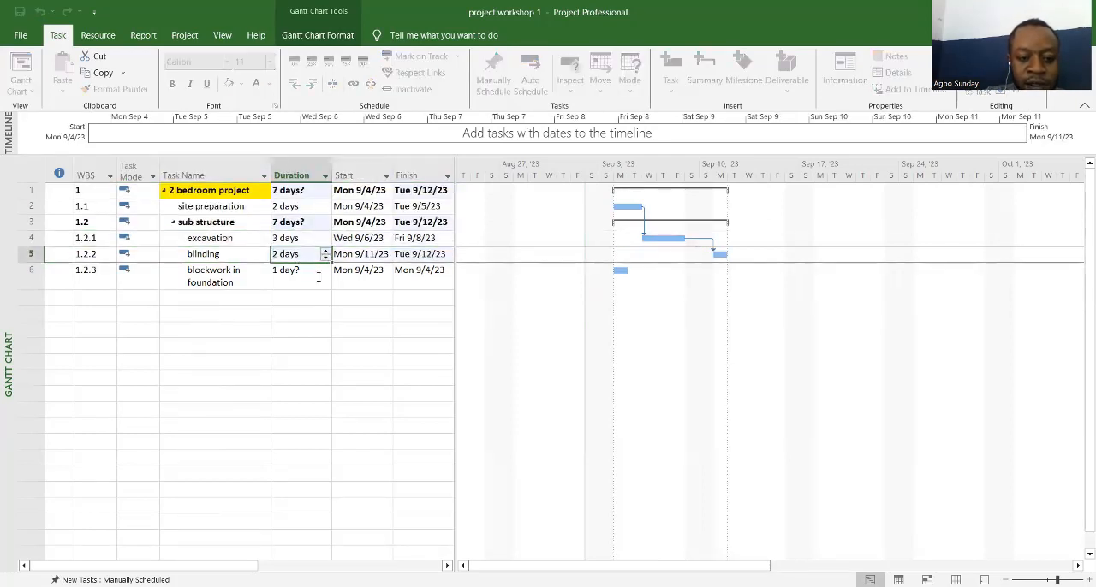
pyautogui.click(318, 276)
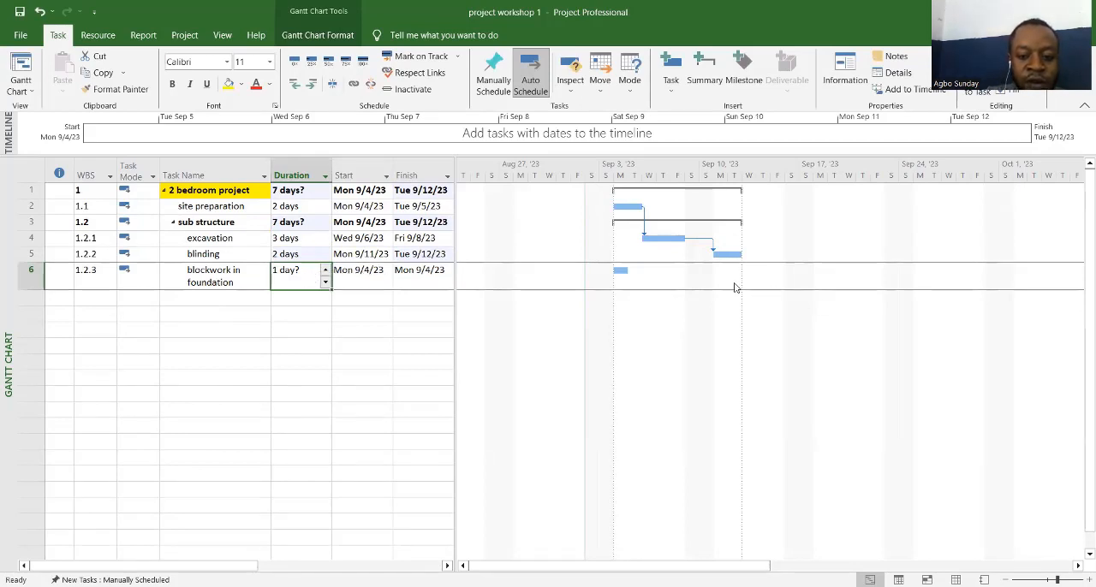
pyautogui.moveTo(725, 252); pyautogui.dragTo(626, 272)
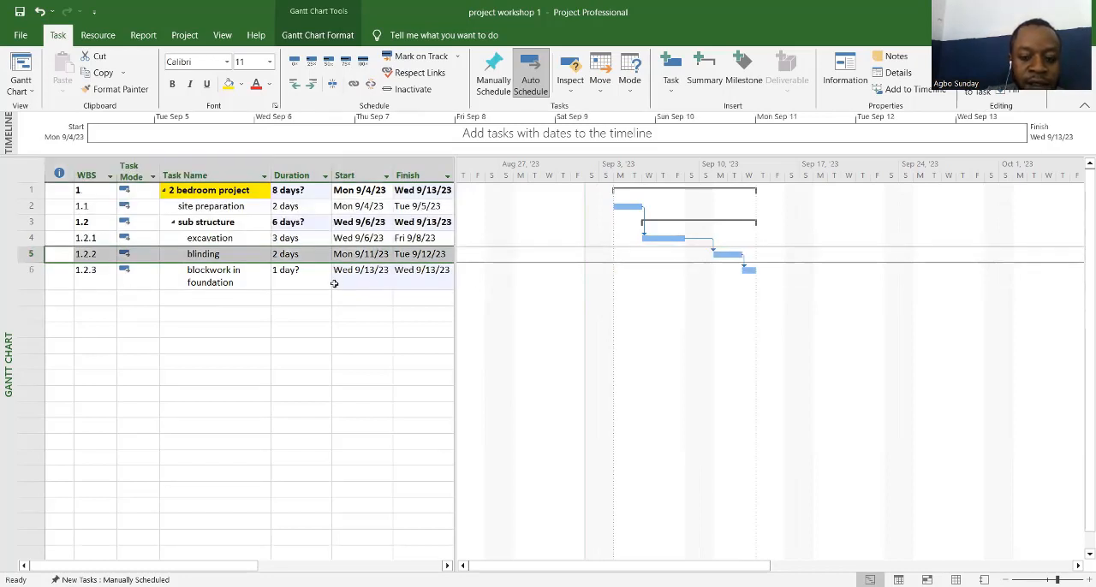
# Step: Set the duration of "blockwork in foundation" to 3 days
pyautogui.click(286, 274)
pyautogui.click(325, 272)
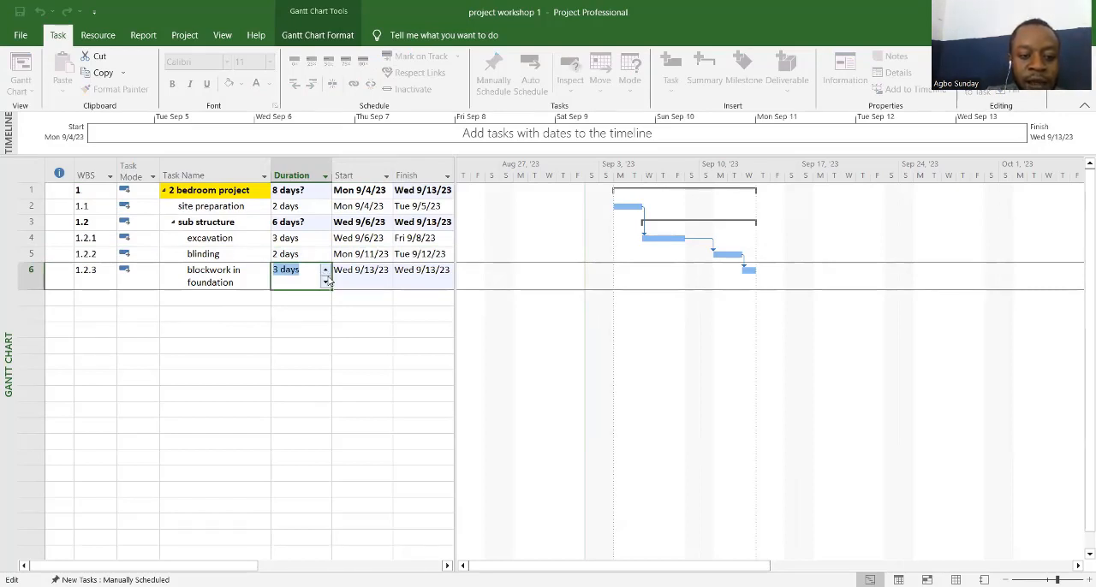
pyautogui.click(310, 327)
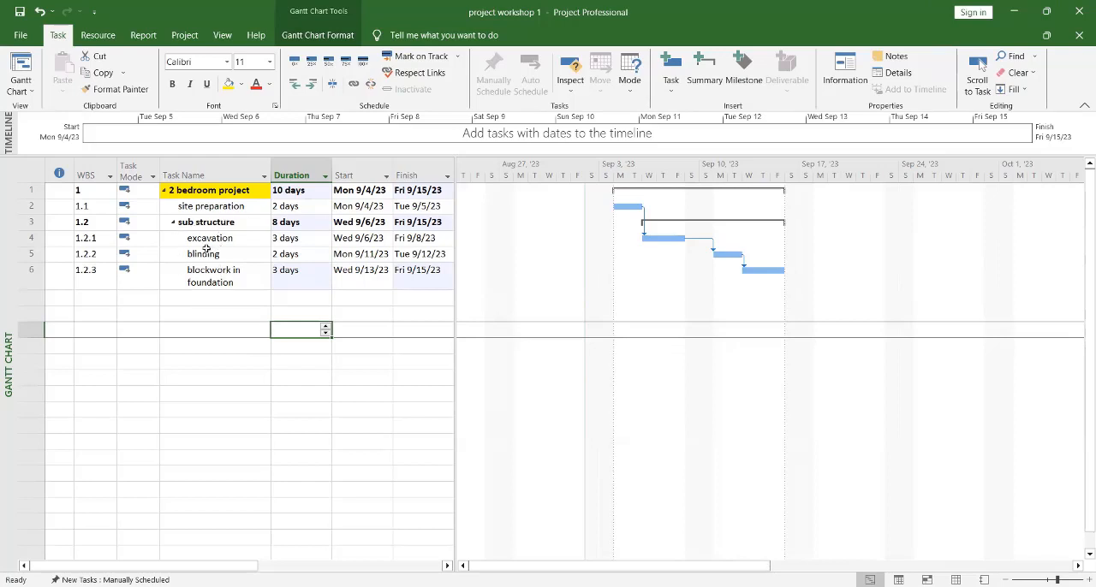
# Step: Add a task named "supper structure" directly below "blockwork in foundation"
pyautogui.click(202, 297)
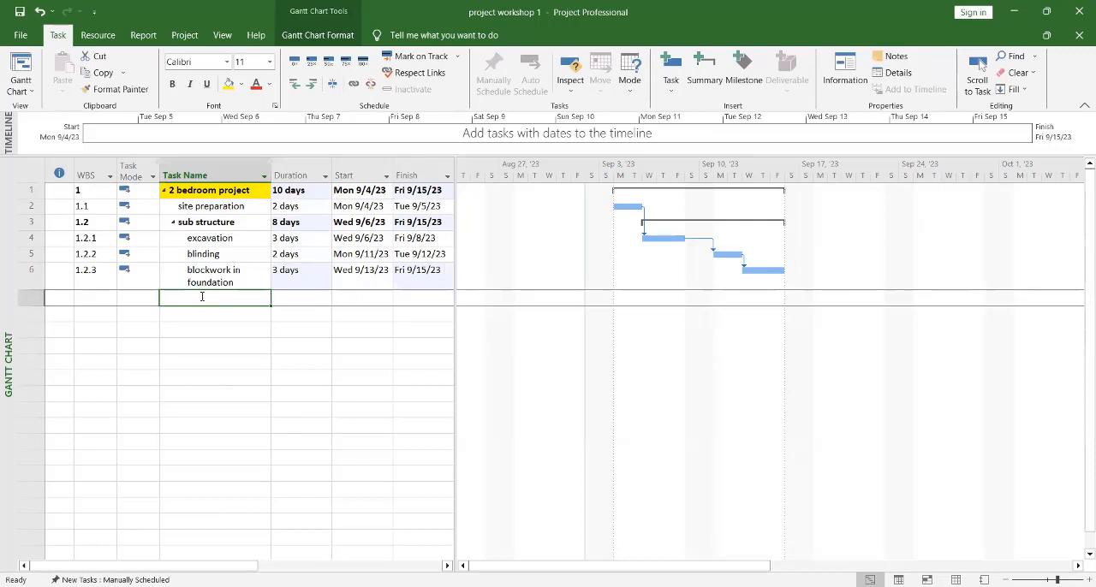
pyautogui.write('supper struc')
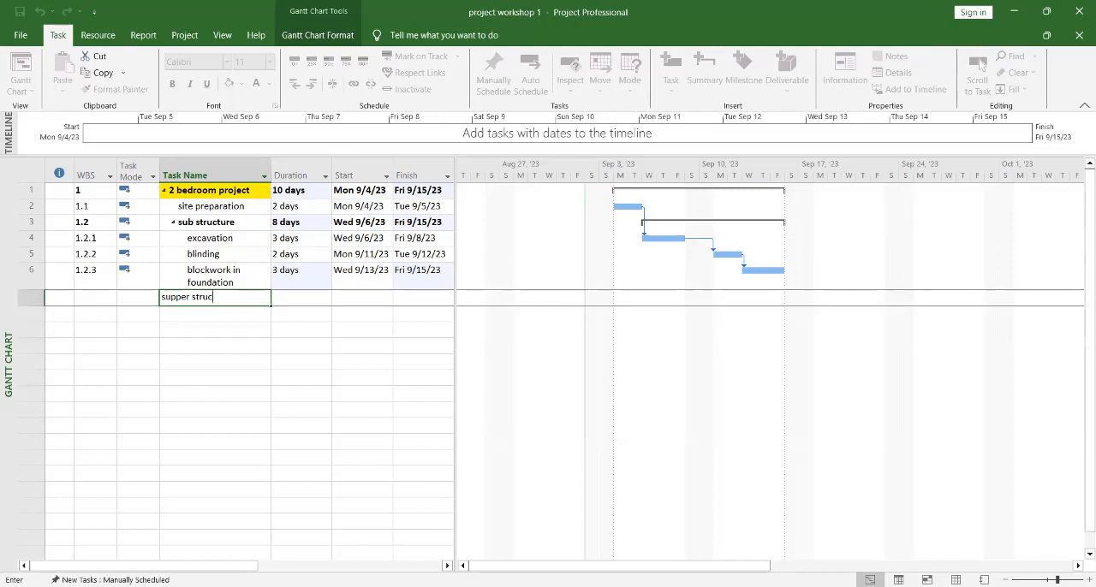
pyautogui.write('tute')
pyautogui.press('BackSpace')
pyautogui.press('BackSpace')
pyautogui.write('re')
# Step: Set the task mode of "supper structure" to Auto Scheduled and outdent it to the same level as "sub structure"
pyautogui.click(137, 297)
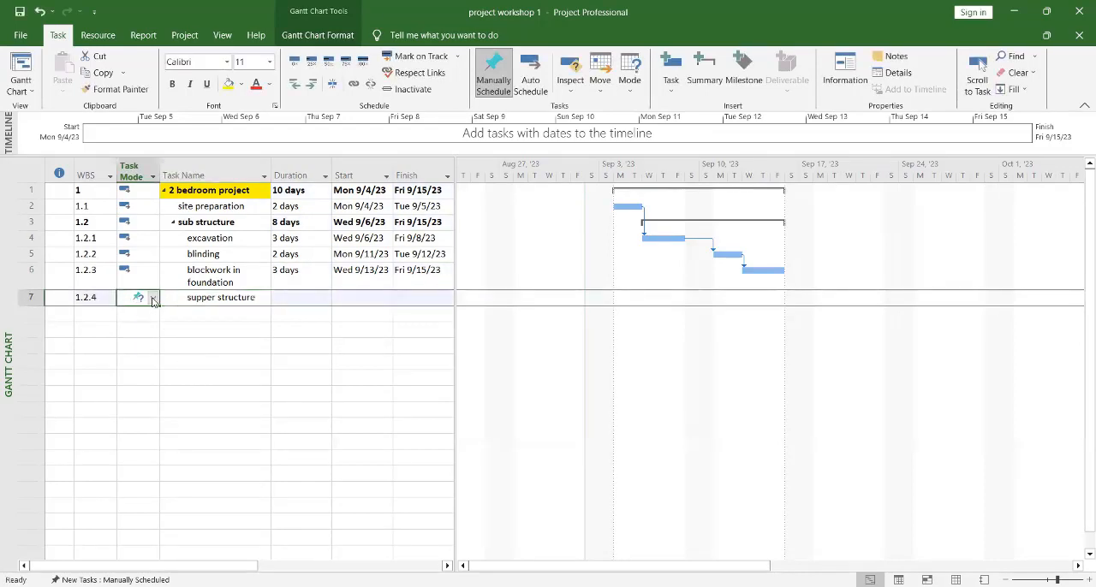
pyautogui.click(152, 298)
pyautogui.click(153, 298)
pyautogui.click(159, 323)
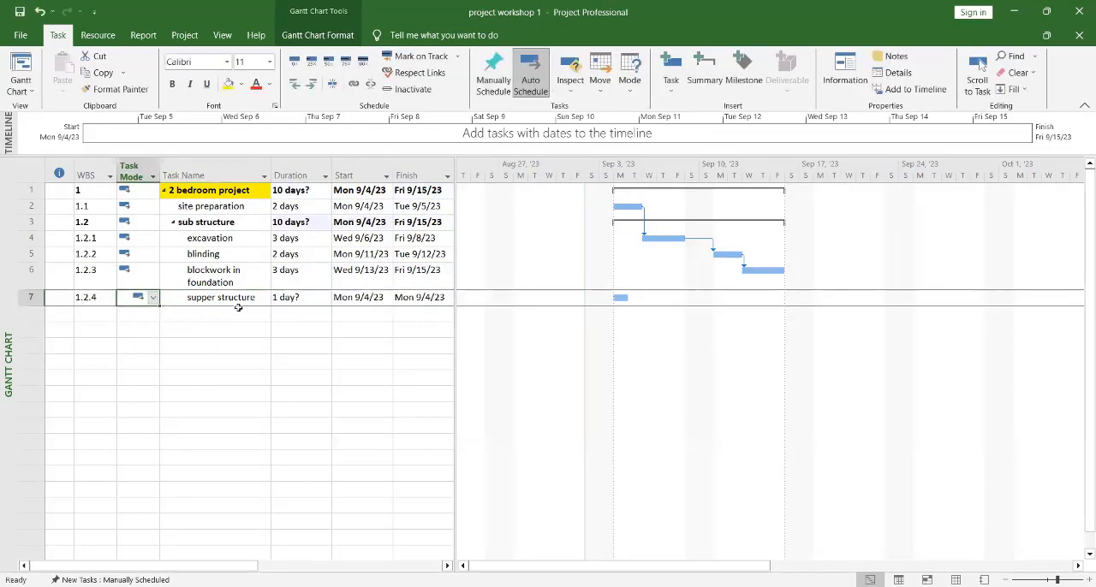
pyautogui.click(225, 325)
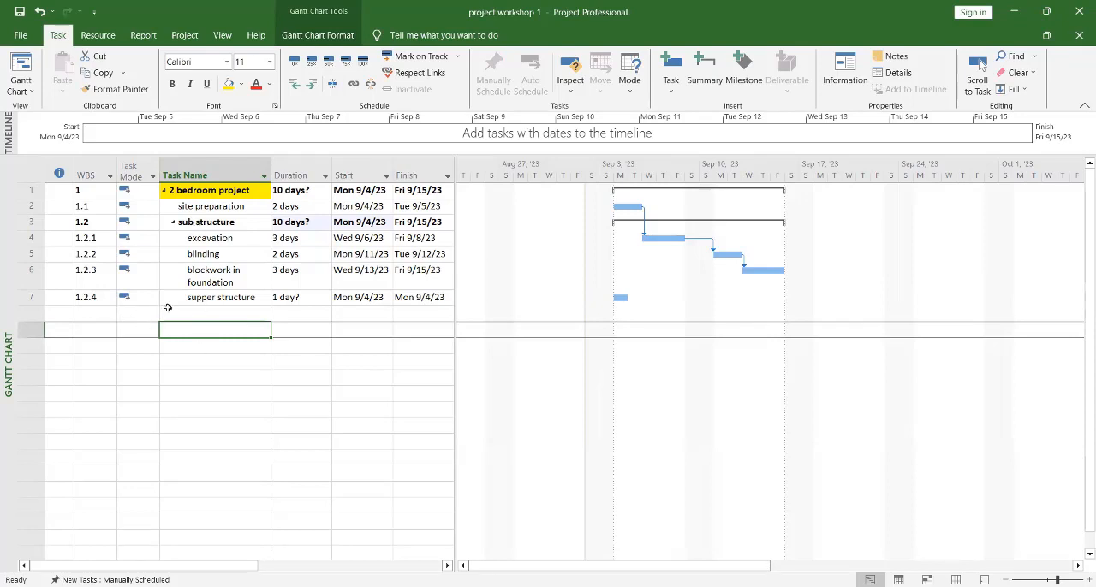
pyautogui.click(224, 296)
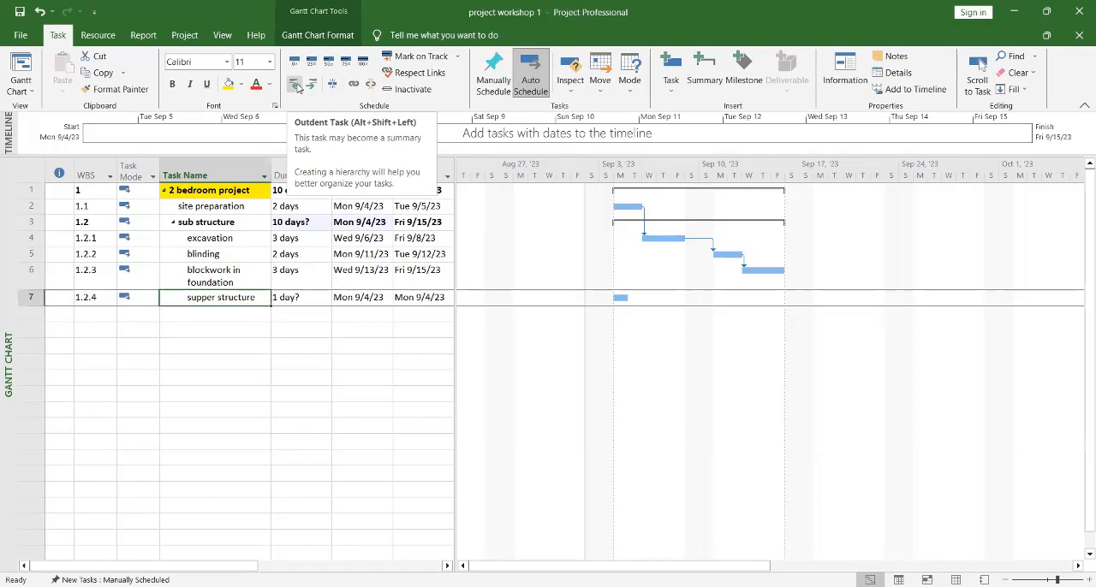
pyautogui.click(295, 86)
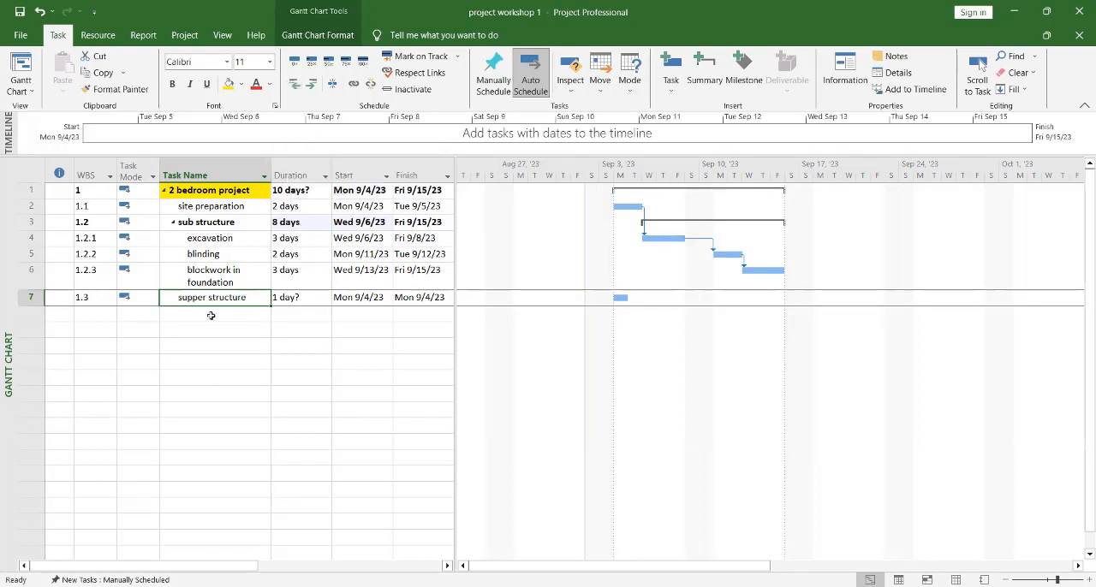
# Step: Add a task named "blockwork" directly below "supper structure"
pyautogui.click(173, 317)
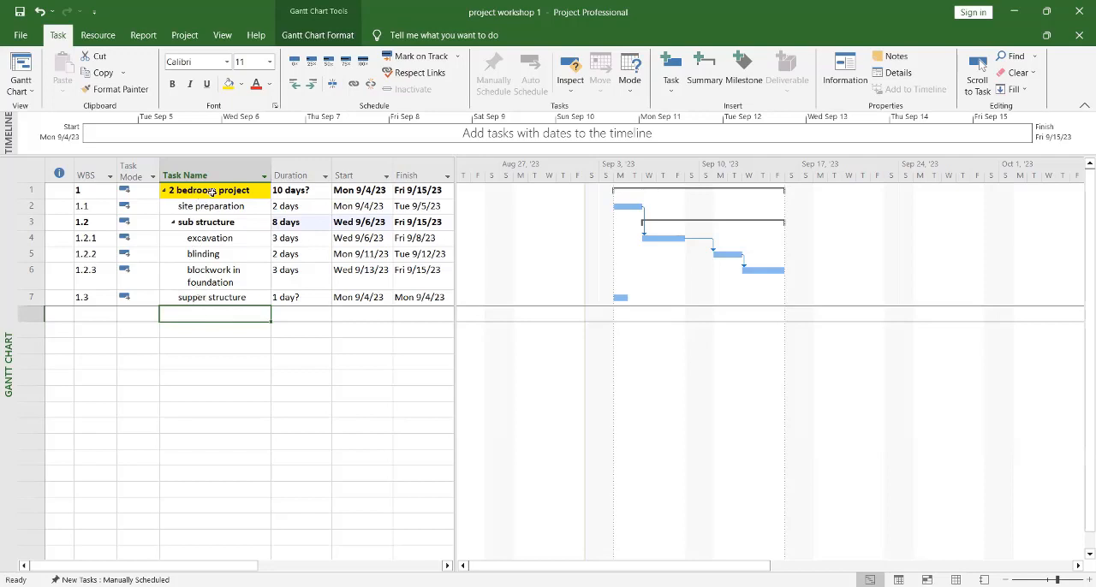
pyautogui.click(203, 317)
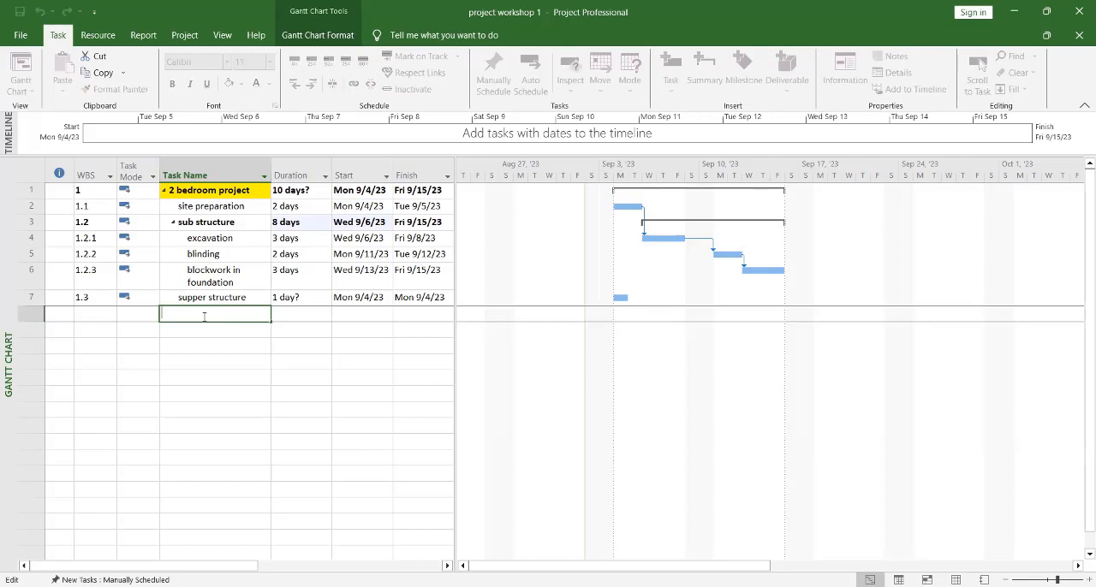
pyautogui.write('blockwork')
pyautogui.click(219, 349)
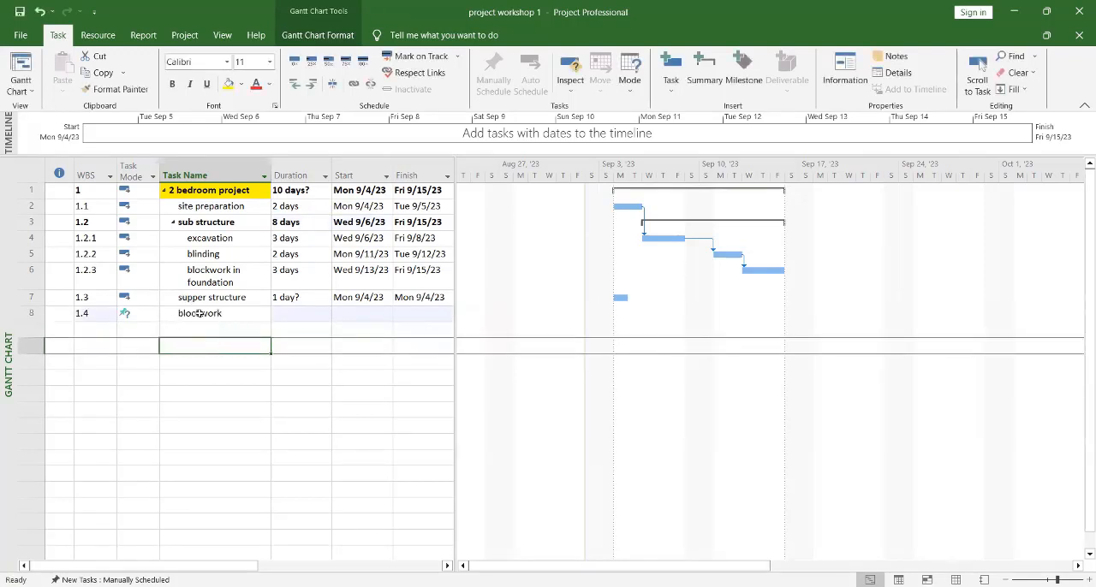
# Step: Set the task mode of "blockwork" to Auto Scheduled and indent it as a subtask of "supper structure"
pyautogui.click(147, 320)
pyautogui.click(152, 317)
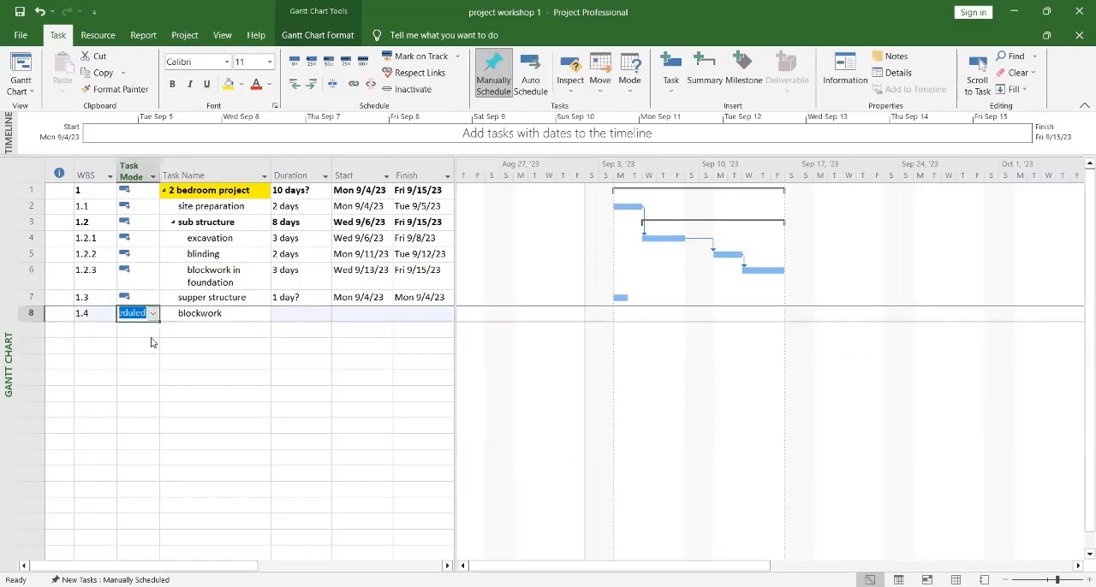
pyautogui.click(152, 340)
pyautogui.click(191, 315)
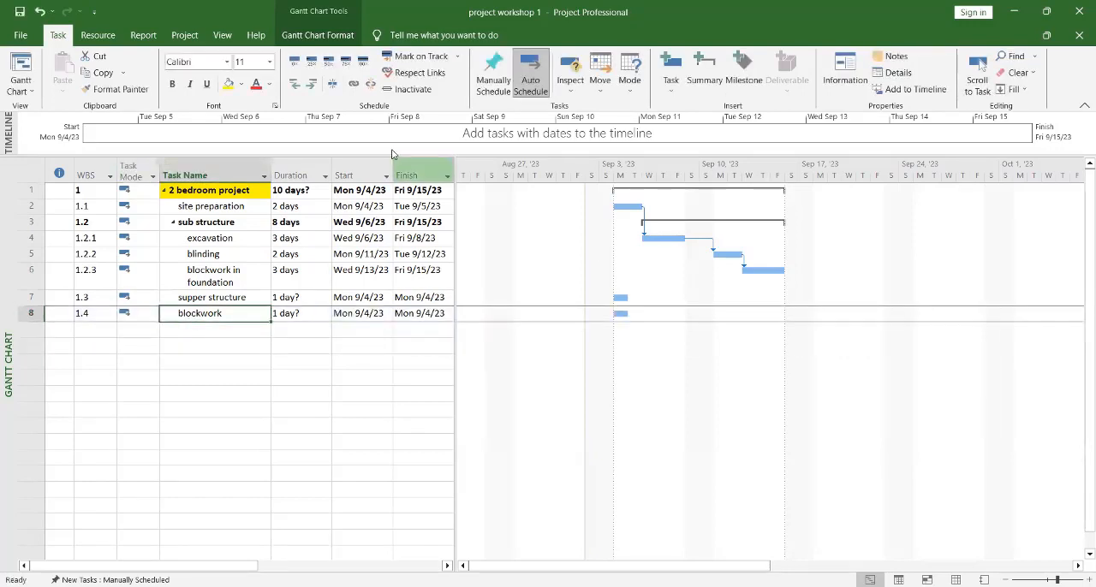
pyautogui.click(311, 83)
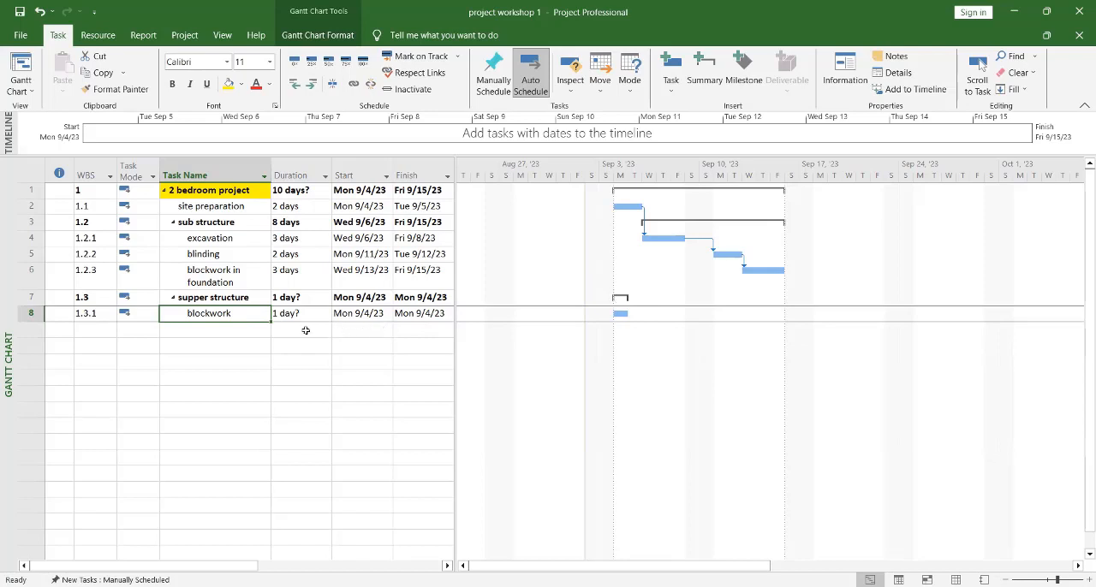
# Step: Add a task named "rendering" directly below "blockwork" under "supper structure"
pyautogui.click(209, 330)
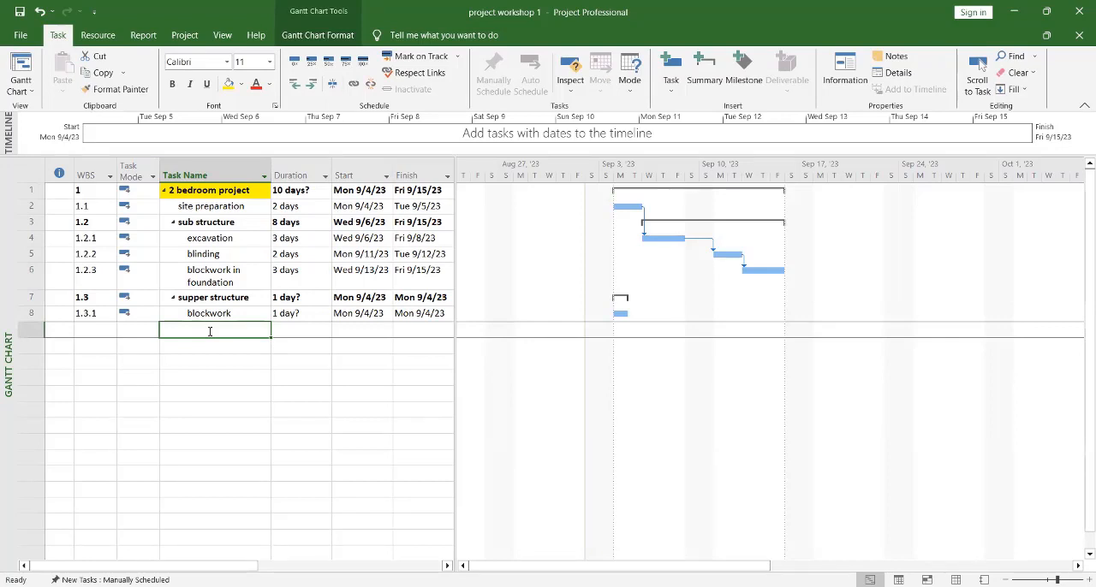
pyautogui.write('b')
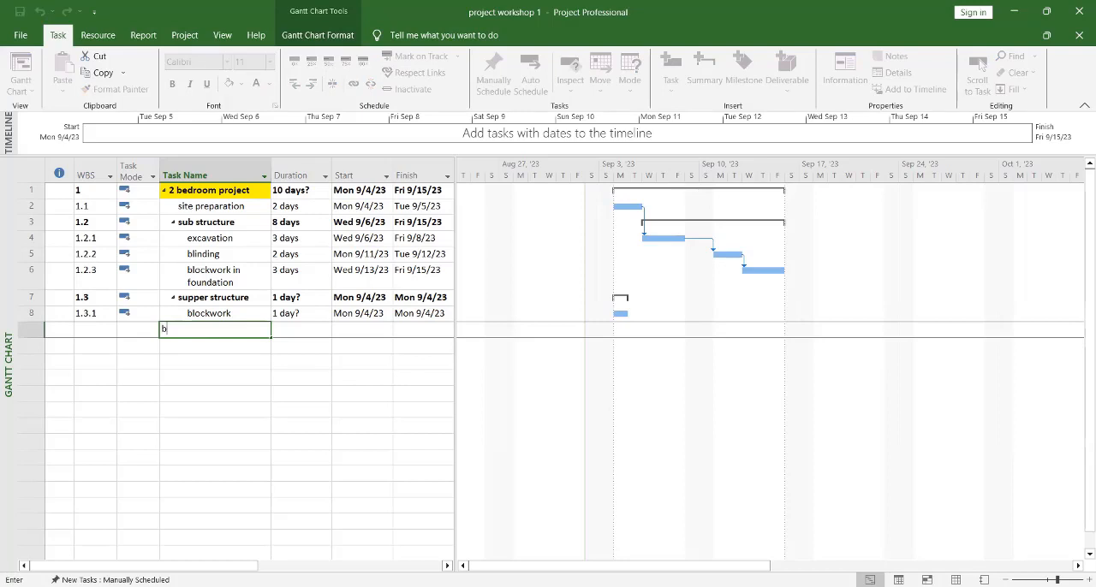
pyautogui.write('lo')
pyautogui.press('BackSpace')
pyautogui.press('BackSpace')
pyautogui.write('rendering')
pyautogui.press('Return')
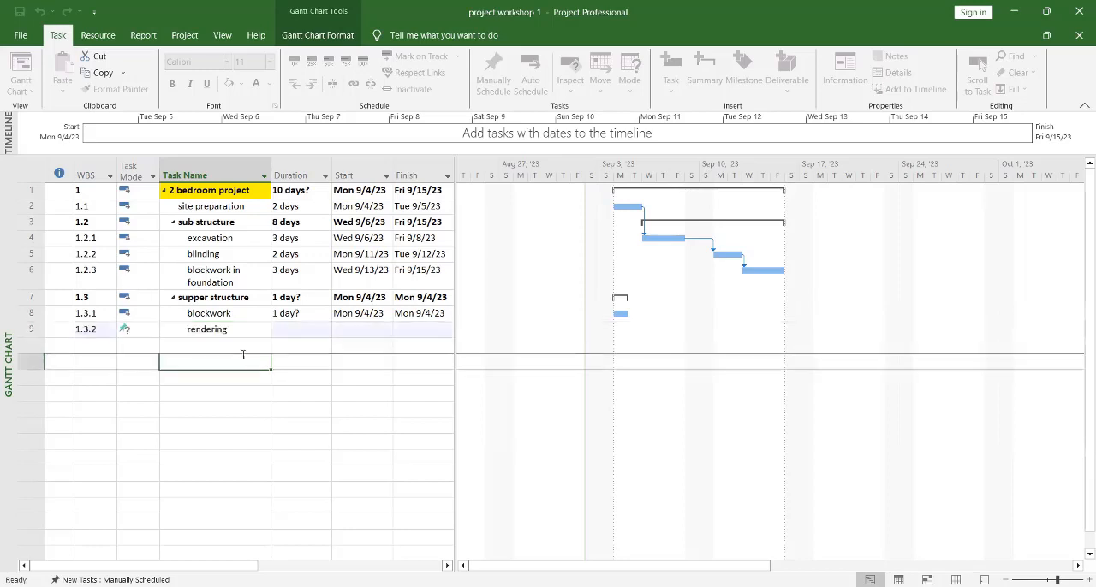
# Step: Set the task mode of "rendering" to Auto Scheduled
pyautogui.click(131, 329)
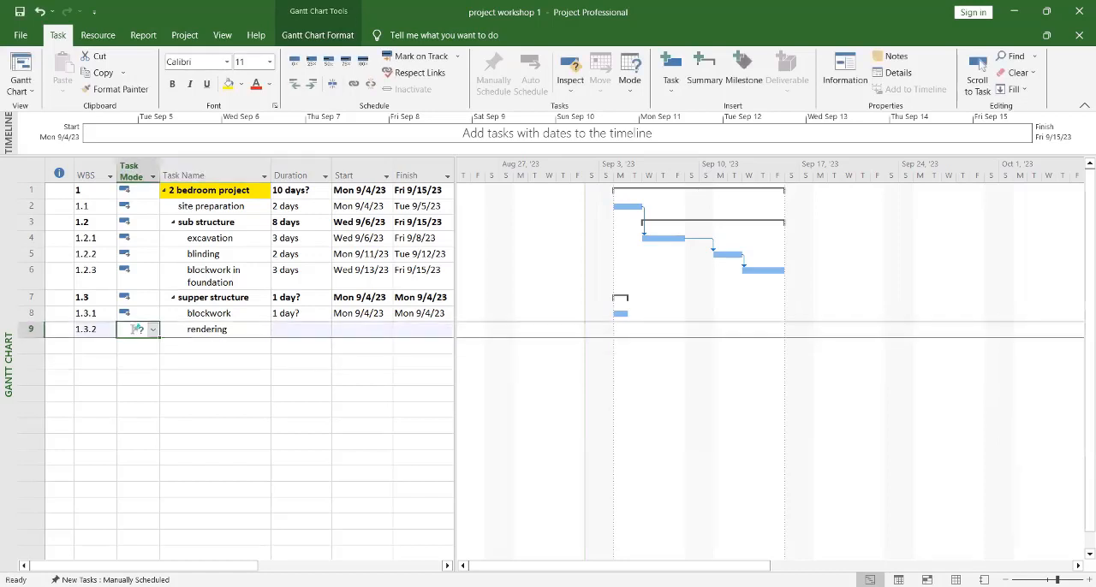
pyautogui.click(153, 331)
pyautogui.click(141, 354)
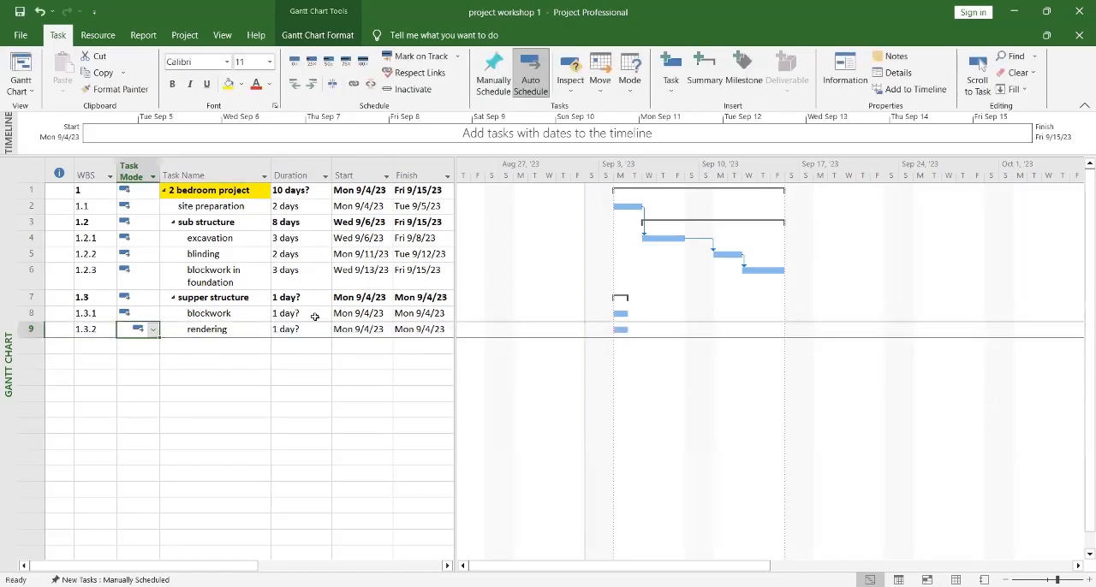
# Step: Set the duration of "blockwork" under "supper structure" to 4 days
pyautogui.click(314, 315)
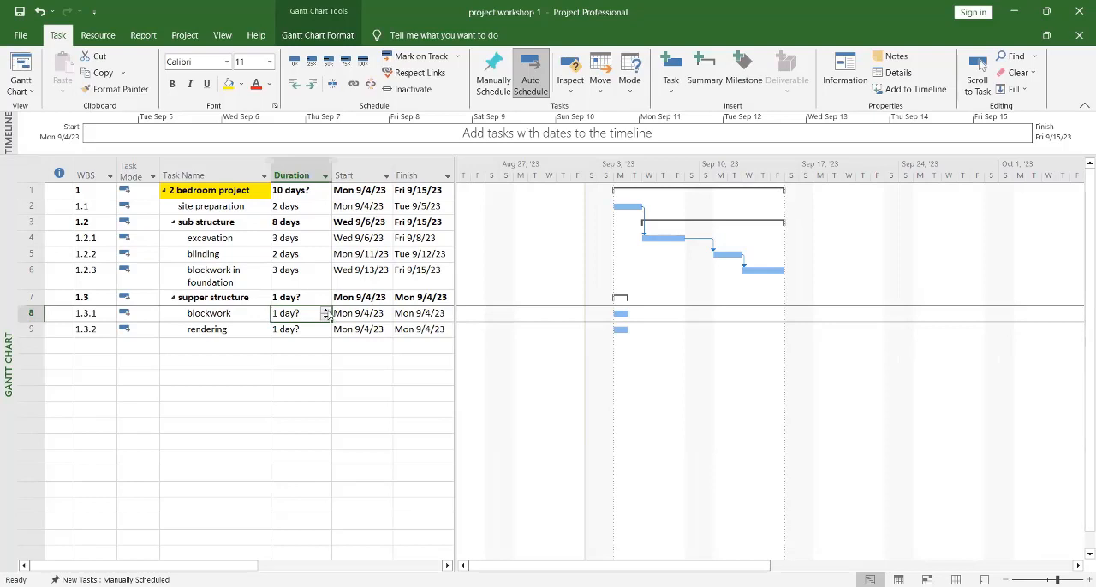
pyautogui.click(326, 311)
pyautogui.click(325, 311)
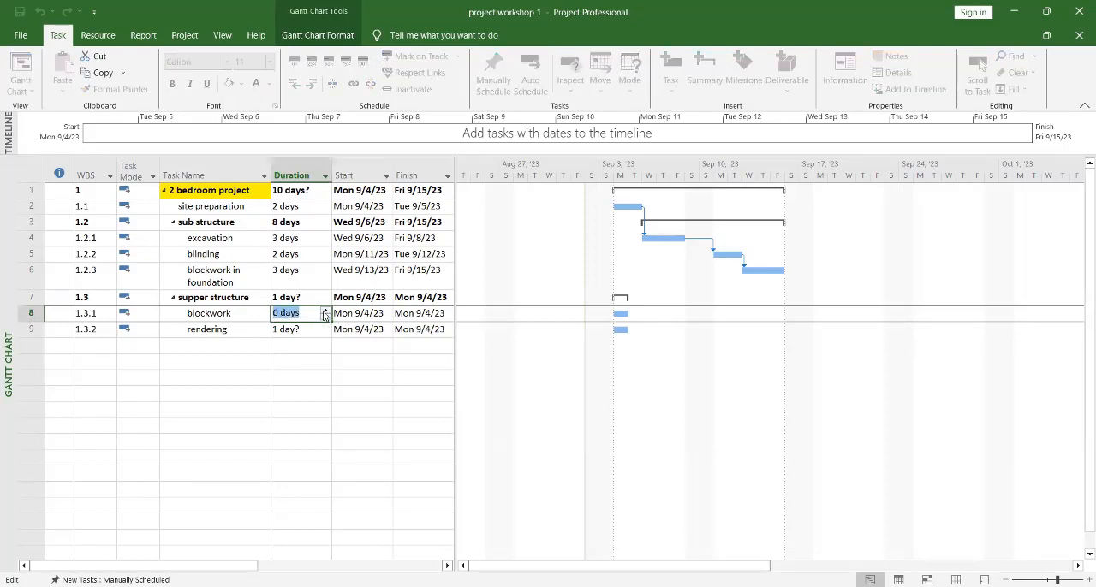
pyautogui.click(325, 312)
pyautogui.click(325, 312)
# Step: Set the duration of "rendering" to 4 days
pyautogui.click(325, 331)
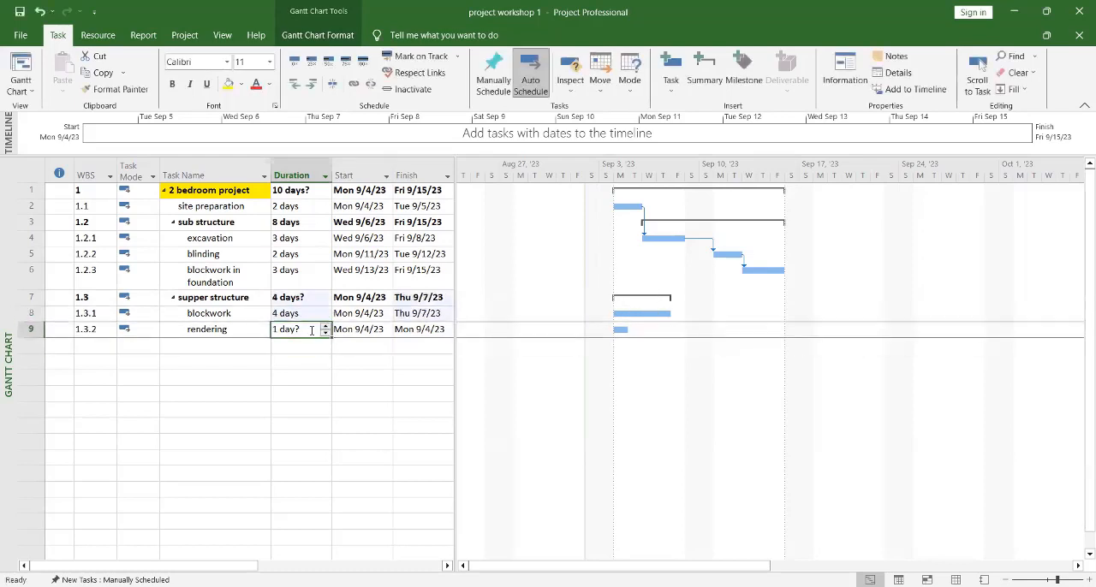
pyautogui.click(325, 327)
pyautogui.click(324, 327)
pyautogui.click(324, 327)
pyautogui.click(321, 358)
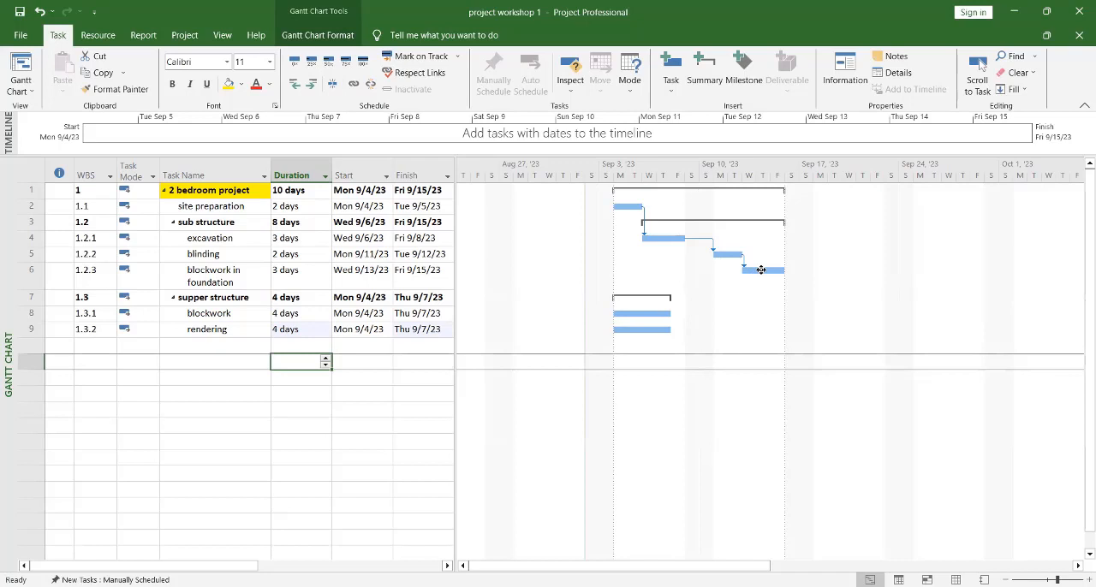
# Step: Link "blockwork in foundation" to "blockwork" and "blockwork" to "rendering" with finish-to-start dependencies in the Gantt chart
pyautogui.moveTo(761, 270); pyautogui.dragTo(649, 316)
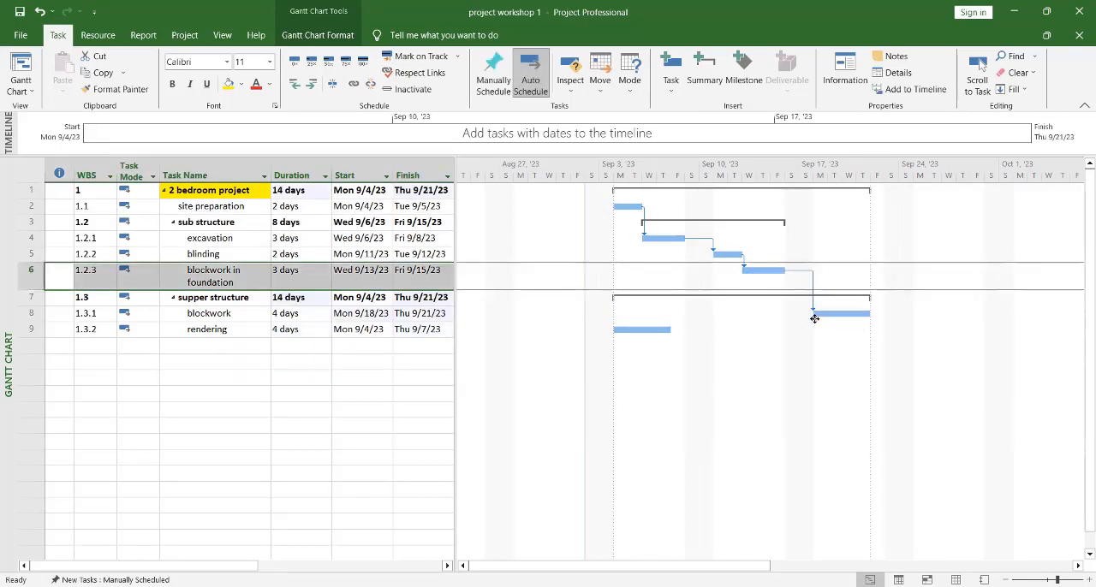
pyautogui.moveTo(814, 314); pyautogui.dragTo(660, 335)
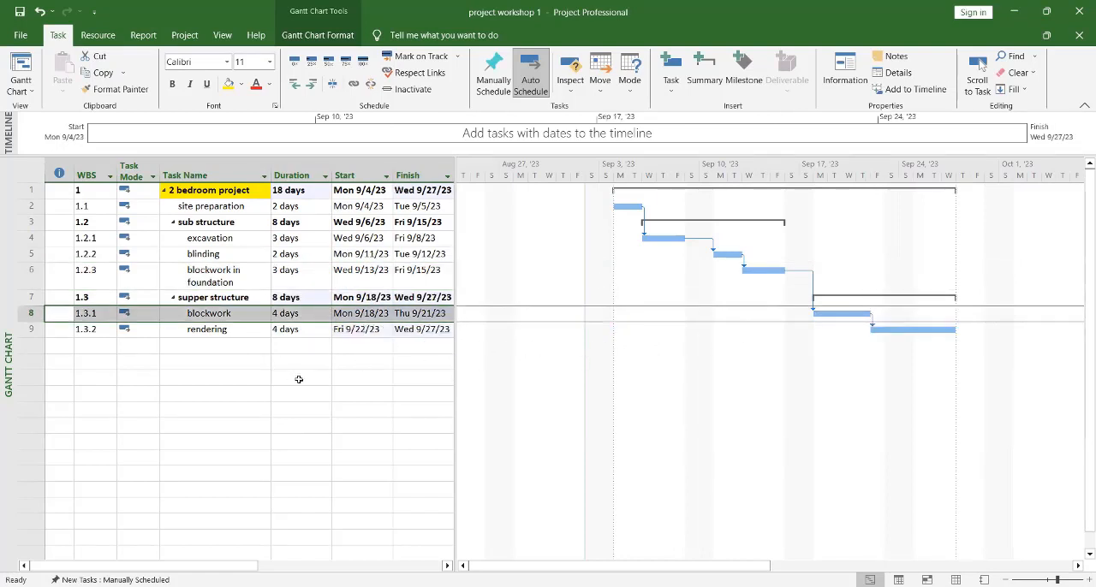
pyautogui.scroll(-2, 298, 379)
pyautogui.scroll(2, 297, 379)
pyautogui.moveTo(651, 566)
pyautogui.mouseDown()
pyautogui.moveTo(780, 560)
pyautogui.moveTo(648, 563)
pyautogui.mouseUp()
pyautogui.scroll(-1, 221, 257)
pyautogui.scroll(-3, 222, 260)
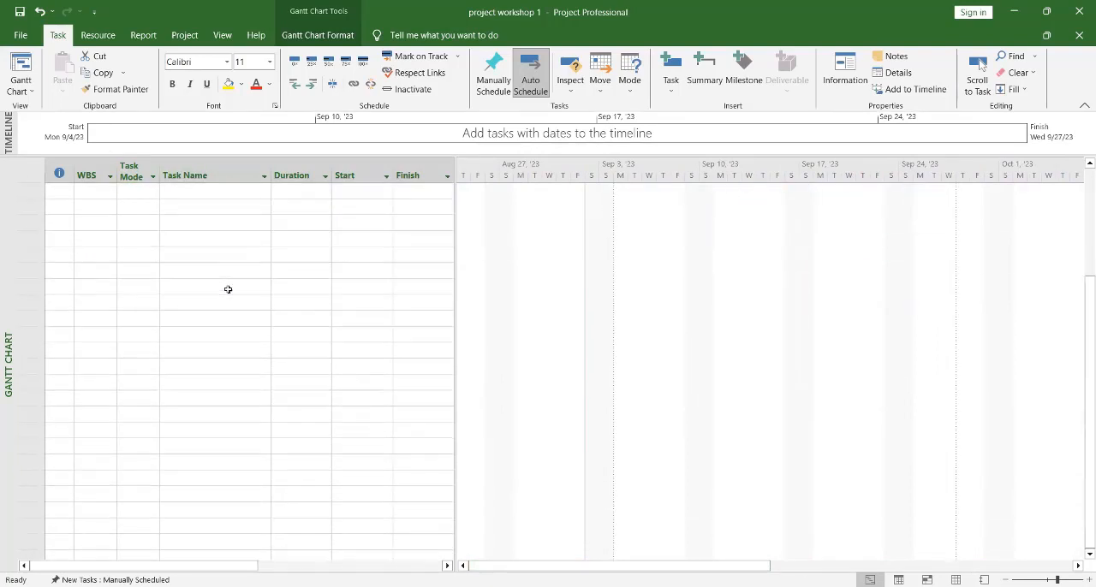
pyautogui.scroll(5, 228, 288)
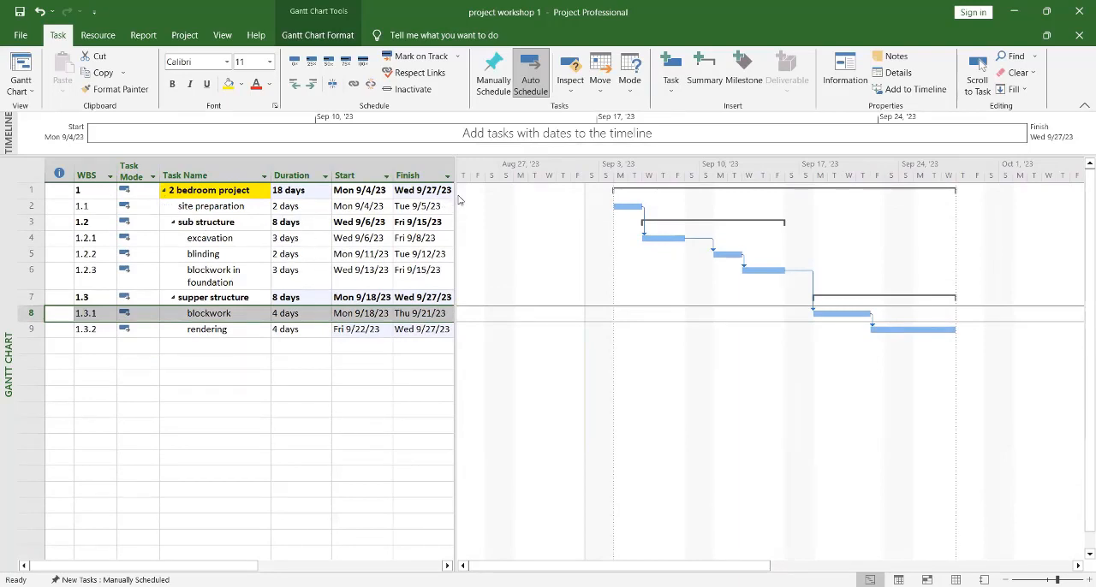
# Step: Widen the task table to show all its columns, narrow the Predecessors column and widen the Resource Names column
pyautogui.moveTo(456, 197); pyautogui.dragTo(532, 225)
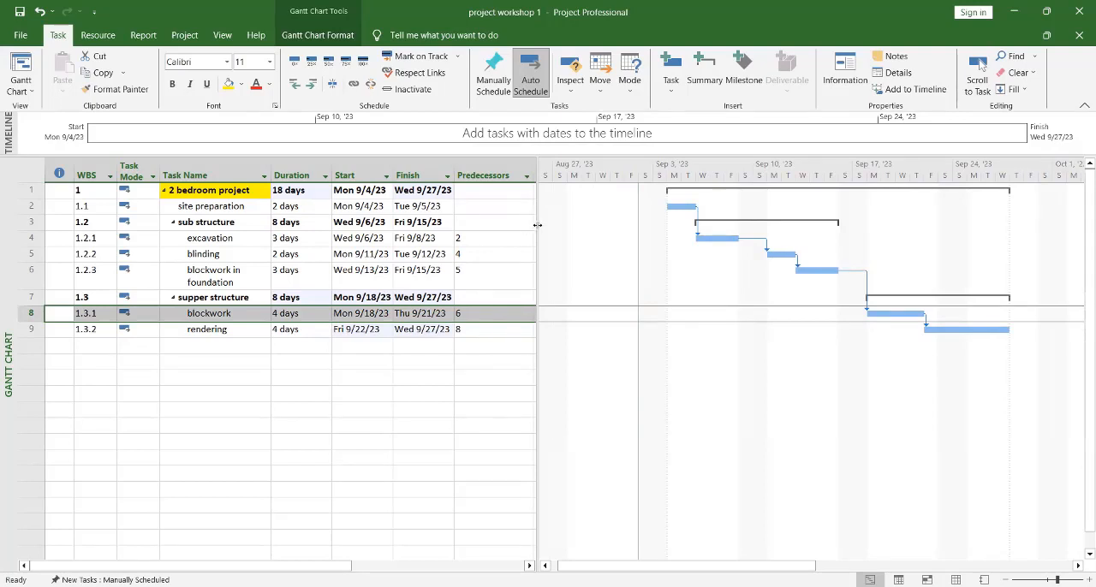
pyautogui.moveTo(536, 225); pyautogui.dragTo(572, 173)
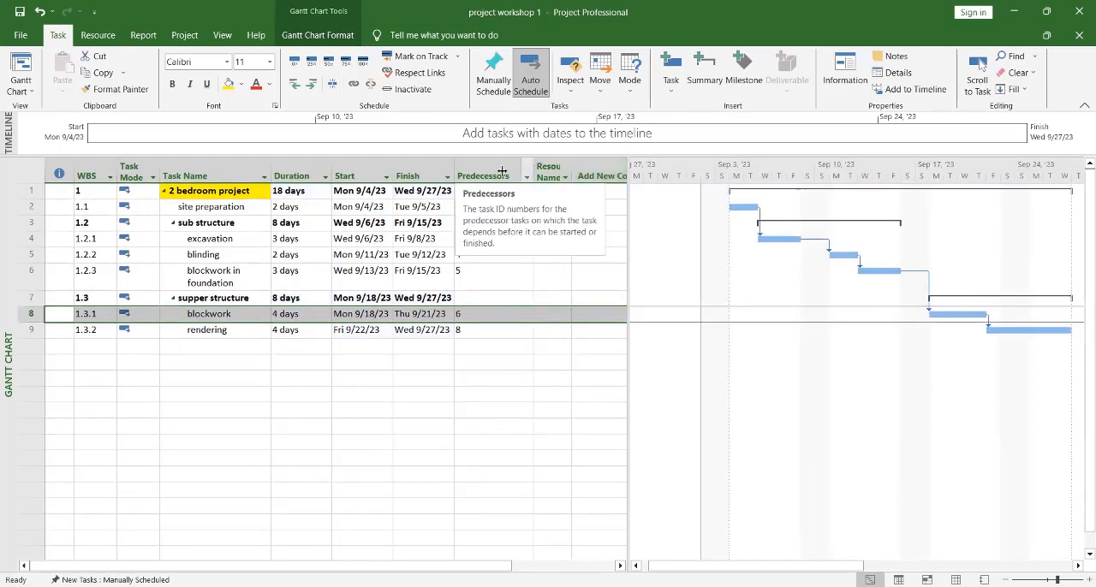
pyautogui.moveTo(531, 166); pyautogui.dragTo(478, 185)
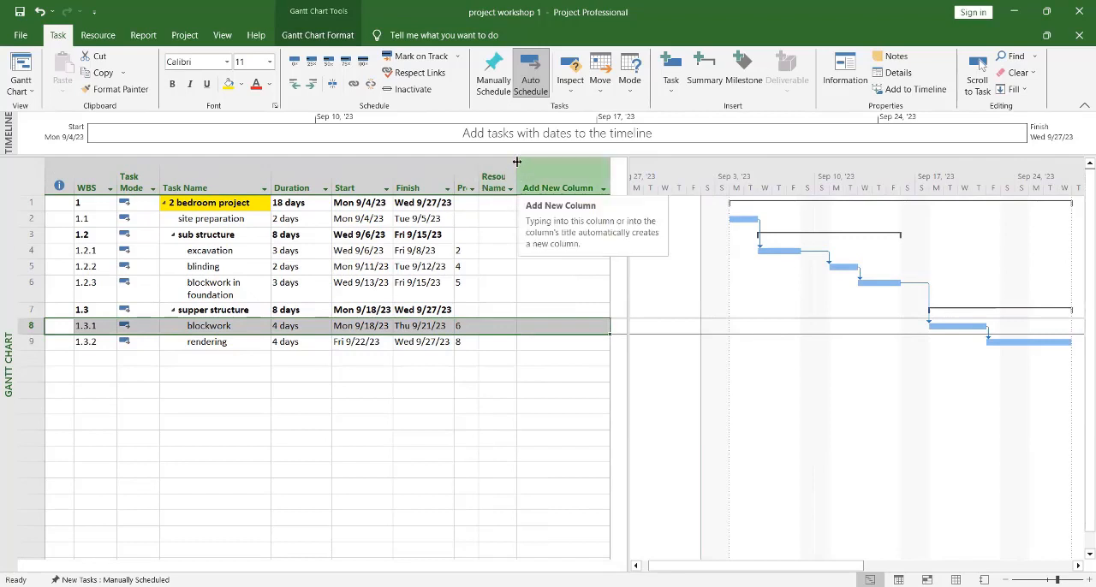
pyautogui.moveTo(517, 161); pyautogui.dragTo(531, 172)
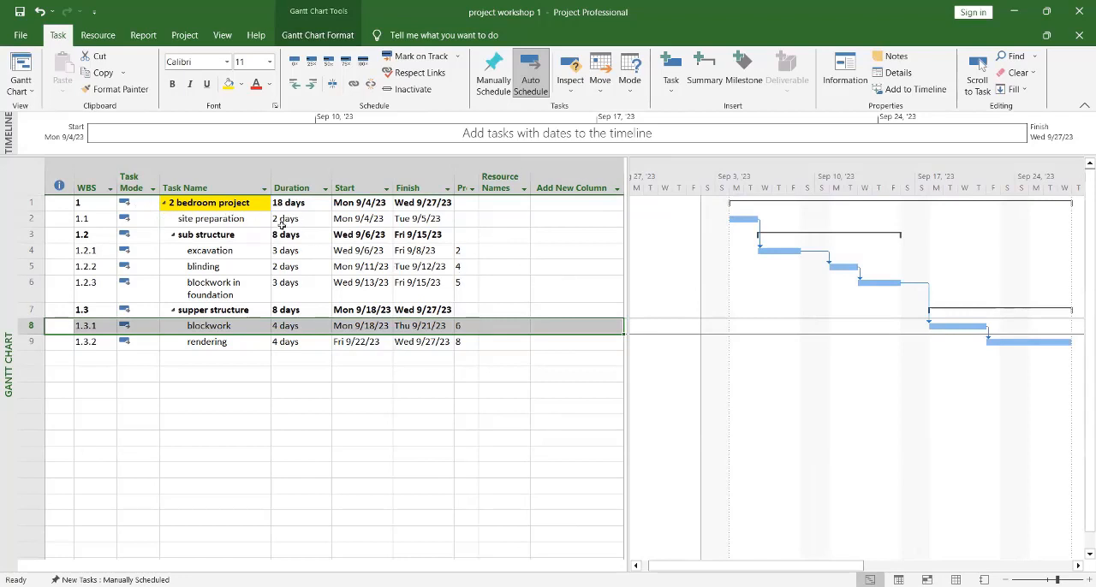
# Step: Enter the responsible person's name as the resource for "site preparation"
pyautogui.click(495, 221)
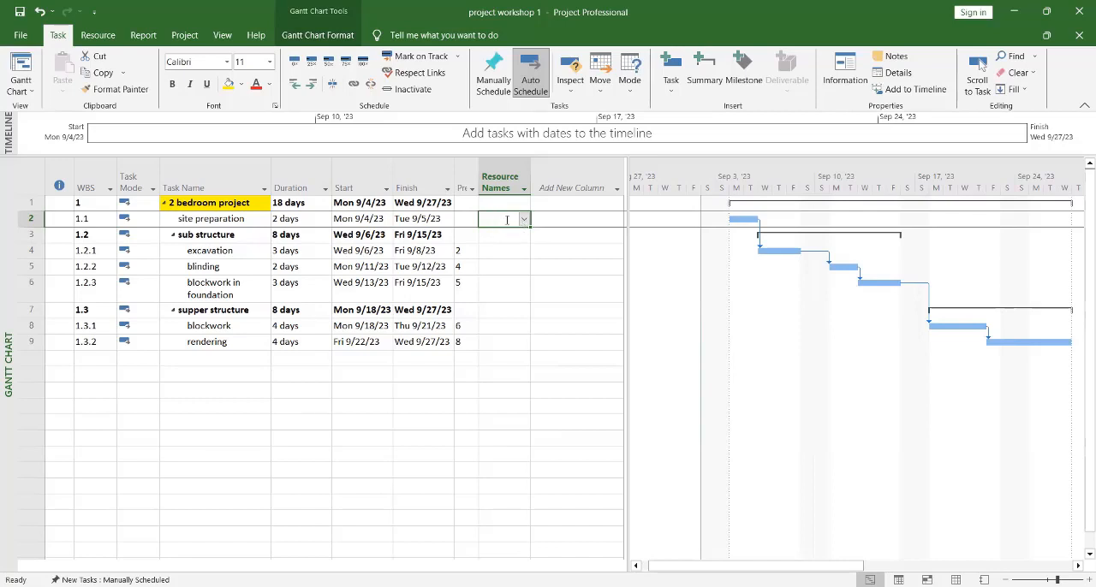
pyautogui.click(506, 220)
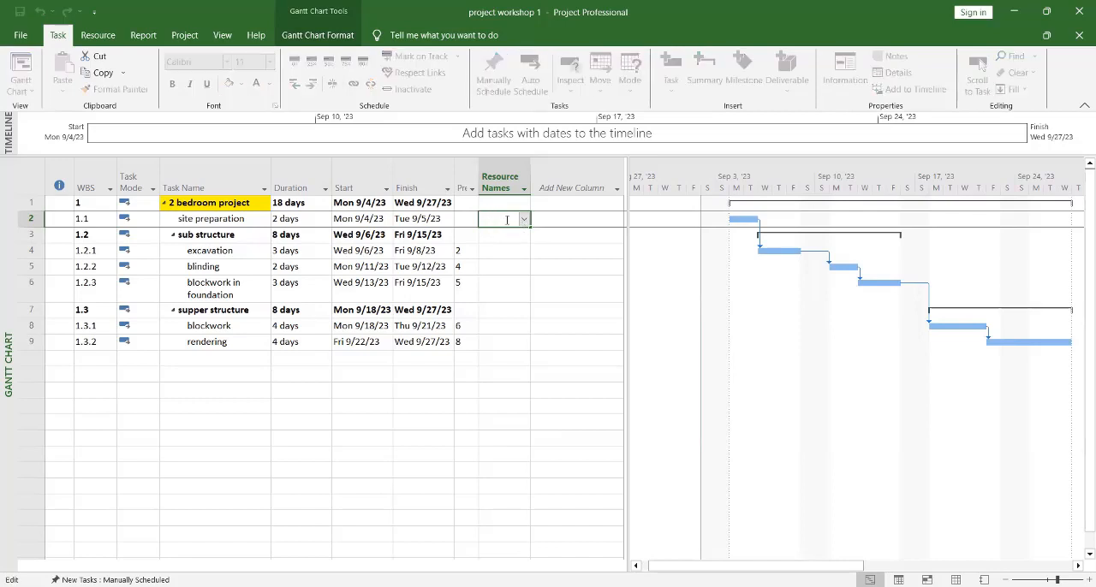
pyautogui.write('mr k')
pyautogui.click(509, 265)
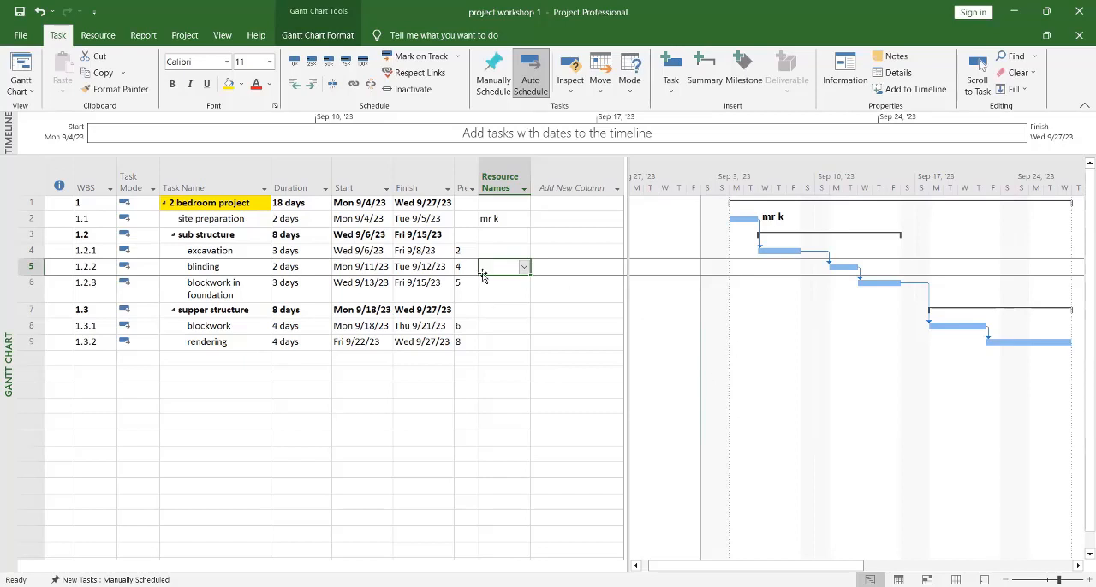
# Step: Add "v 20" as a second resource of "site preparation" in its task information
pyautogui.click(495, 219)
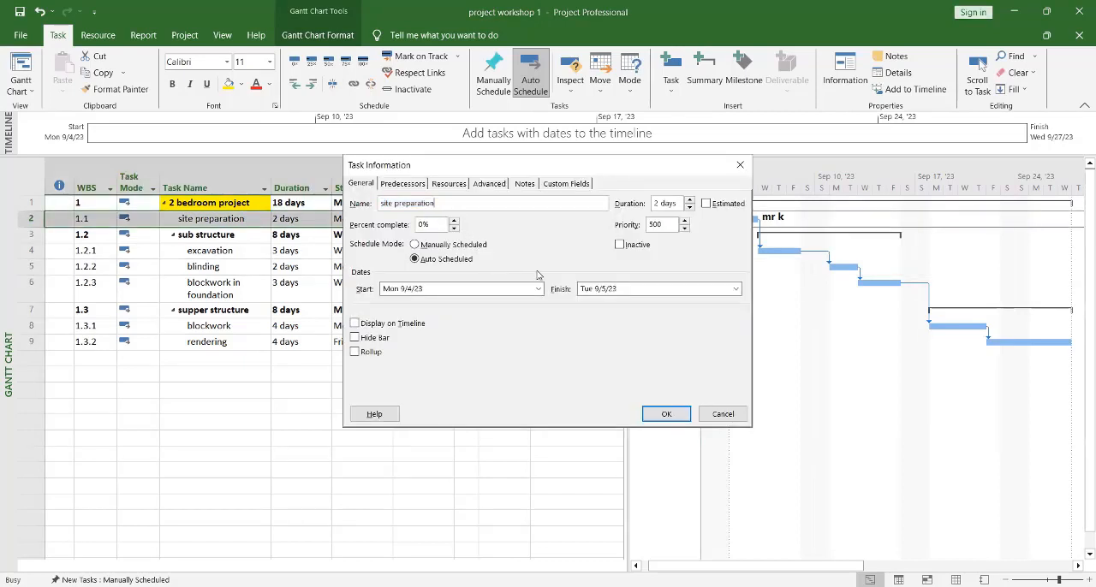
pyautogui.click(450, 184)
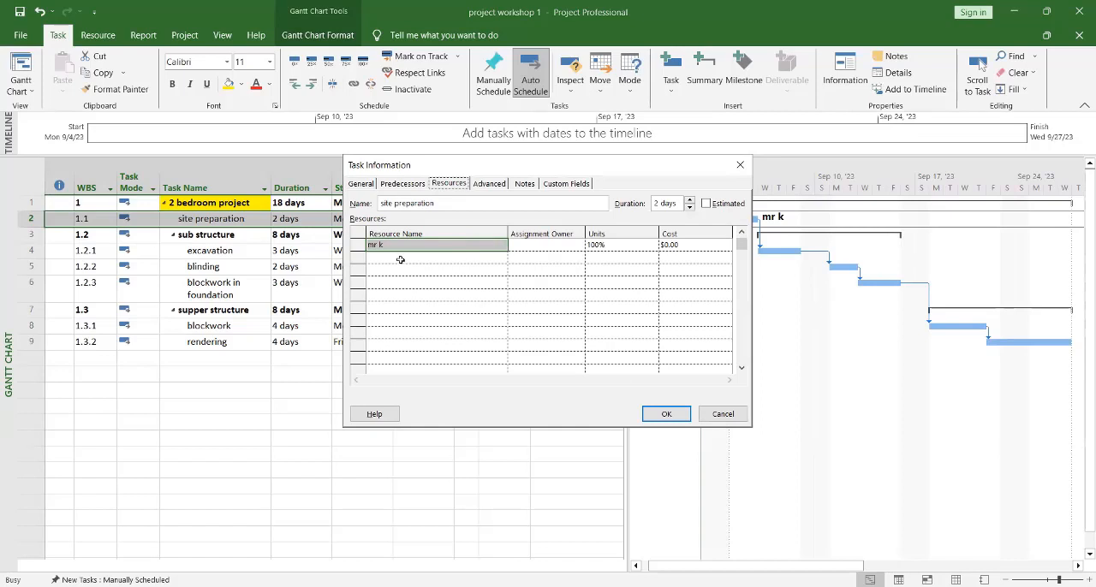
pyautogui.click(394, 257)
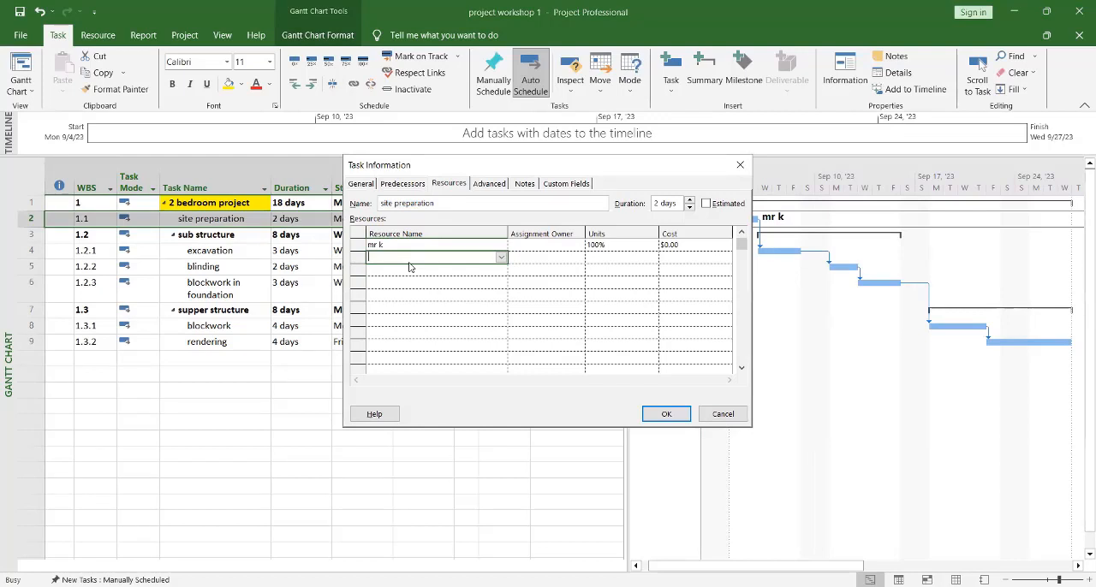
pyautogui.write('v 20')
pyautogui.click(424, 319)
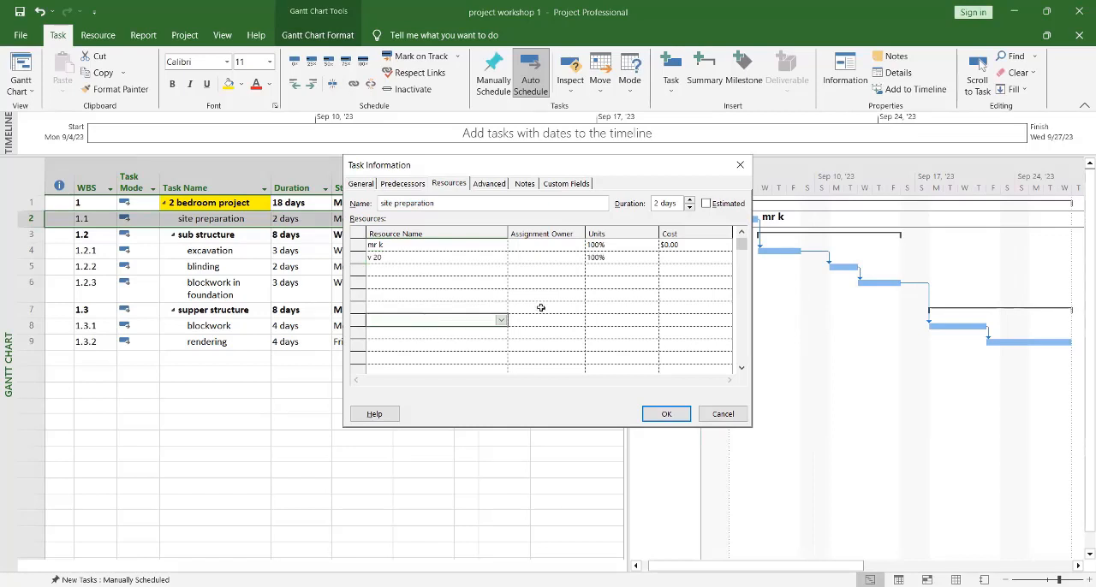
pyautogui.click(661, 413)
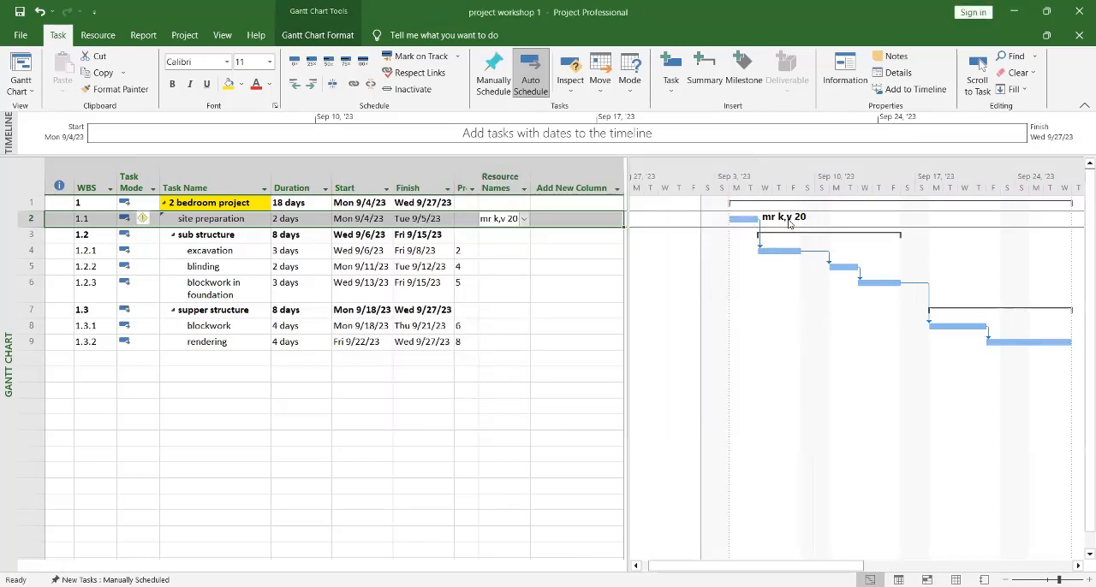
# Step: Enter the responsible person's name as the first resource of "excavation" in its task information
pyautogui.click(229, 250)
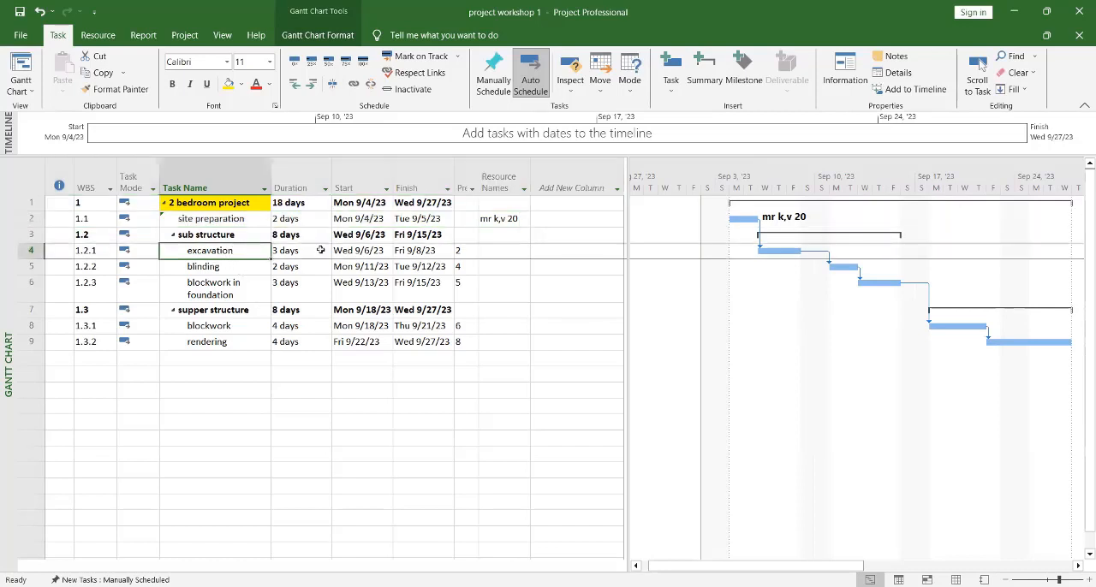
pyautogui.click(502, 254)
pyautogui.click(504, 250)
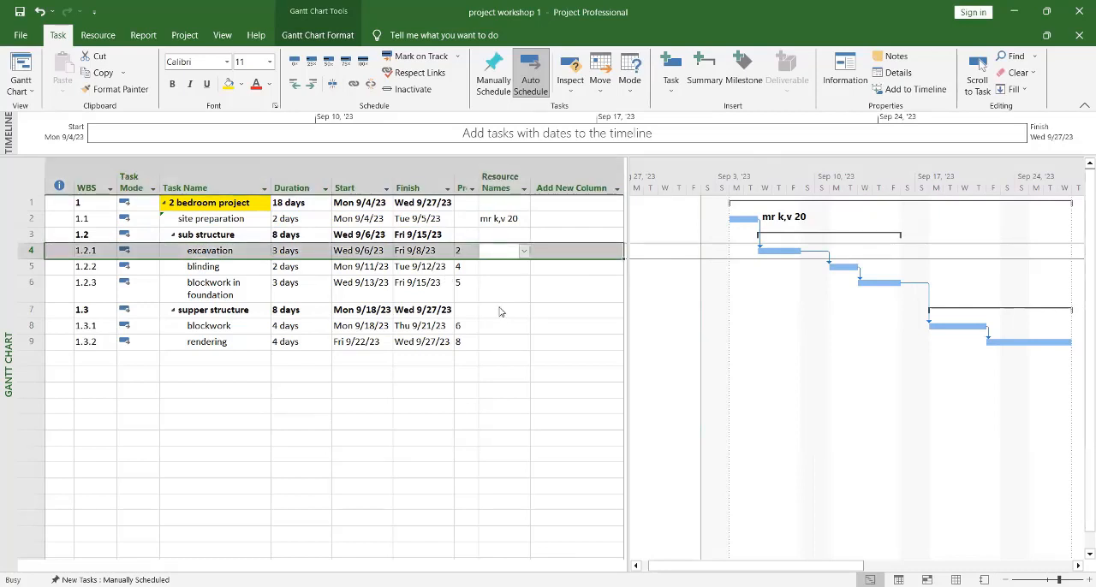
pyautogui.click(386, 245)
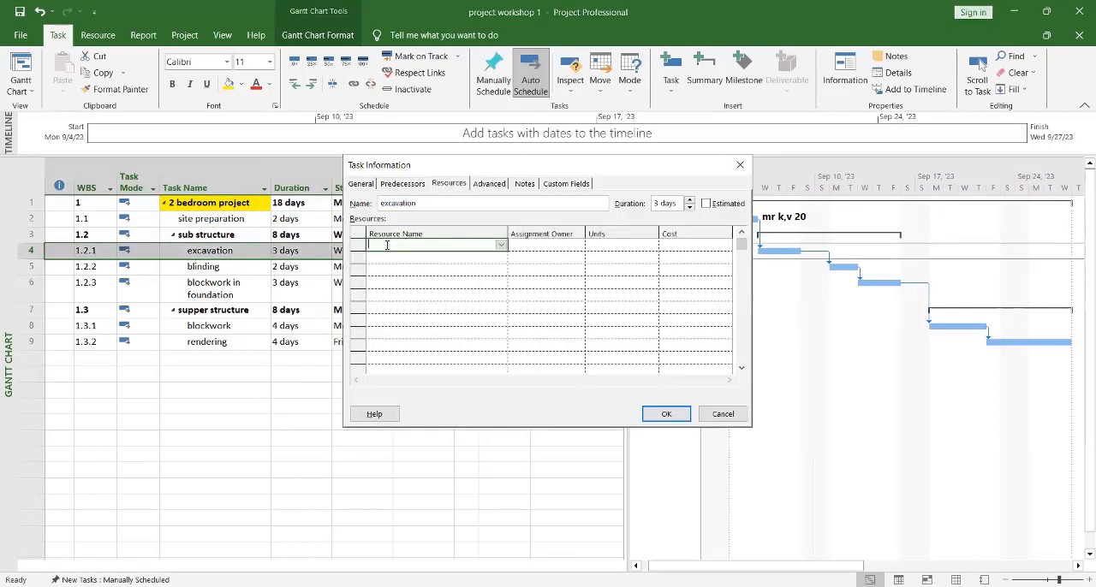
pyautogui.write('mr d')
pyautogui.click(431, 294)
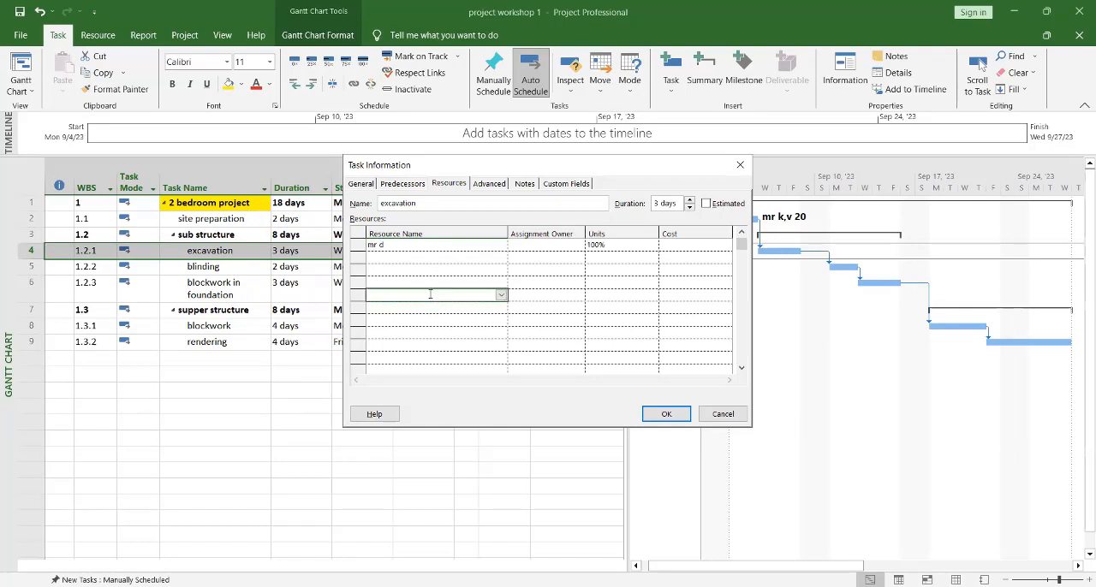
# Step: Add the resources "excavator" and "v 21" to "excavation" and apply the assignments
pyautogui.click(381, 256)
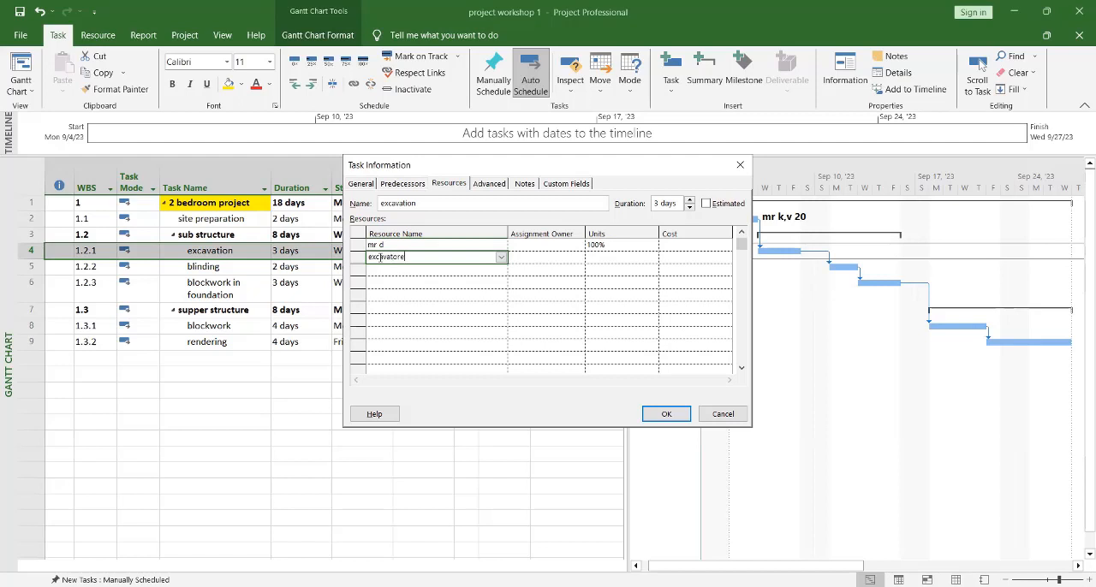
pyautogui.click(482, 279)
pyautogui.click(385, 269)
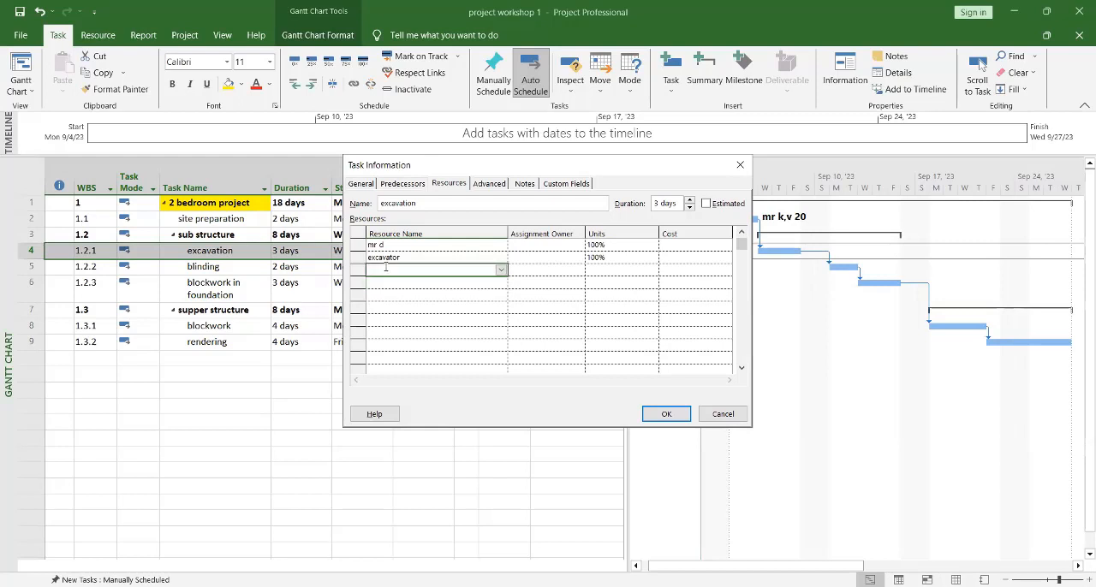
pyautogui.write('ve')
pyautogui.click(417, 321)
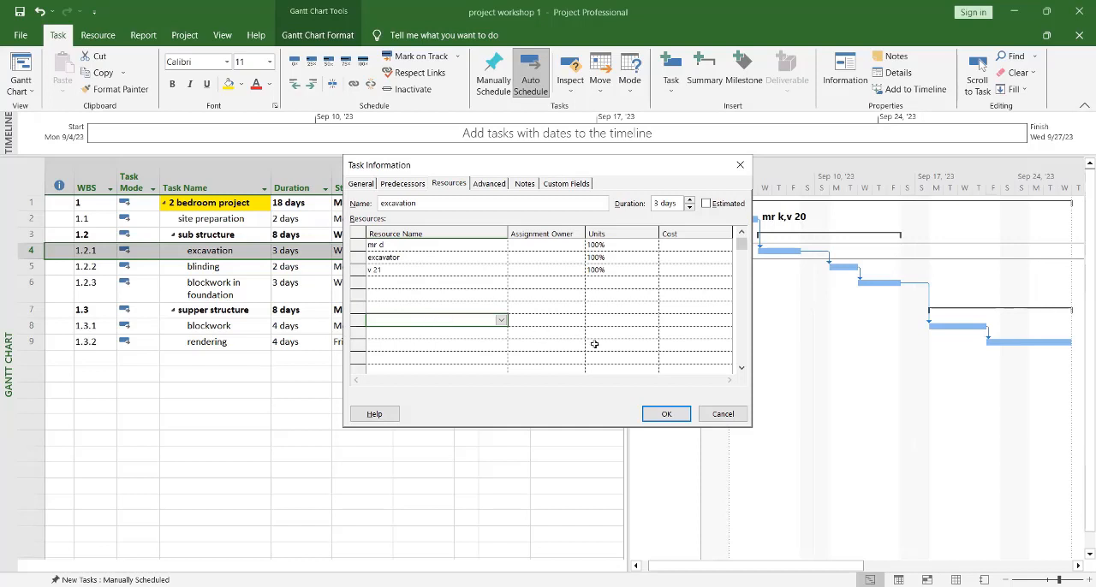
pyautogui.click(666, 413)
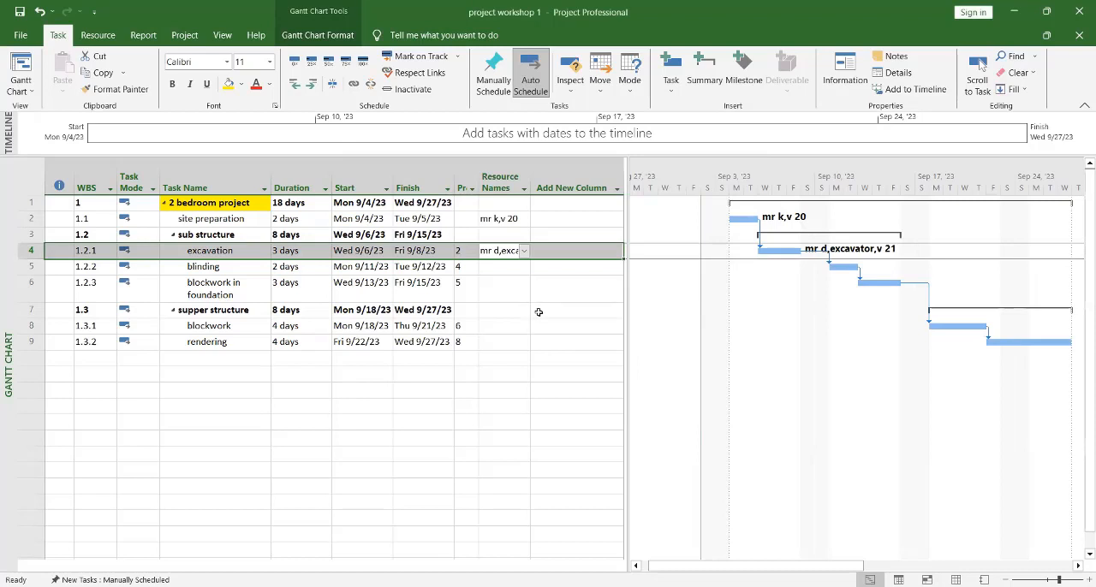
# Step: Delete the "supper structure" summary task together with its subtasks, and undo the deletion
pyautogui.click(549, 284)
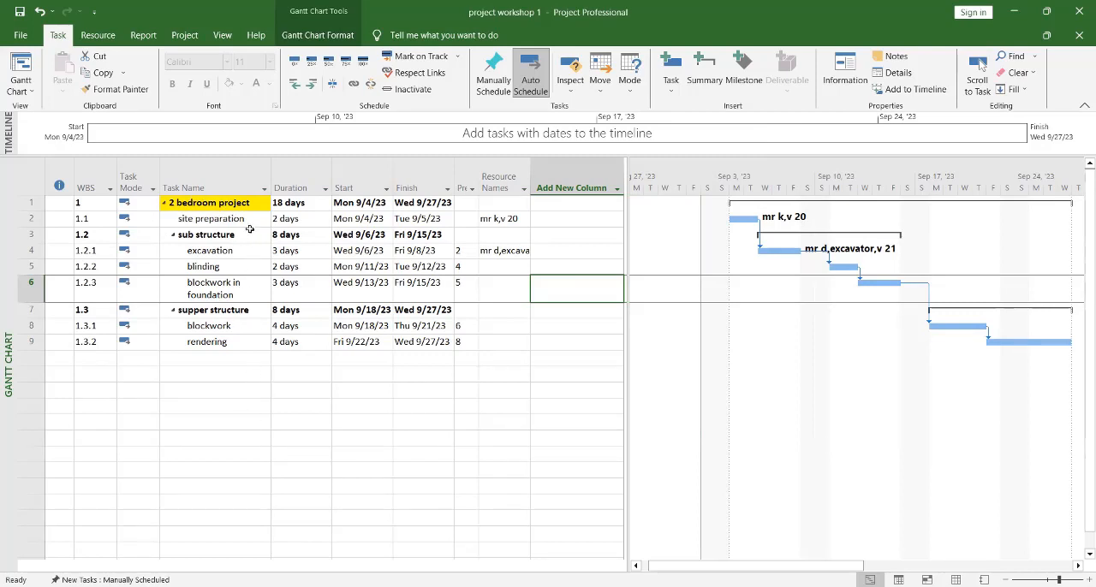
pyautogui.click(26, 309)
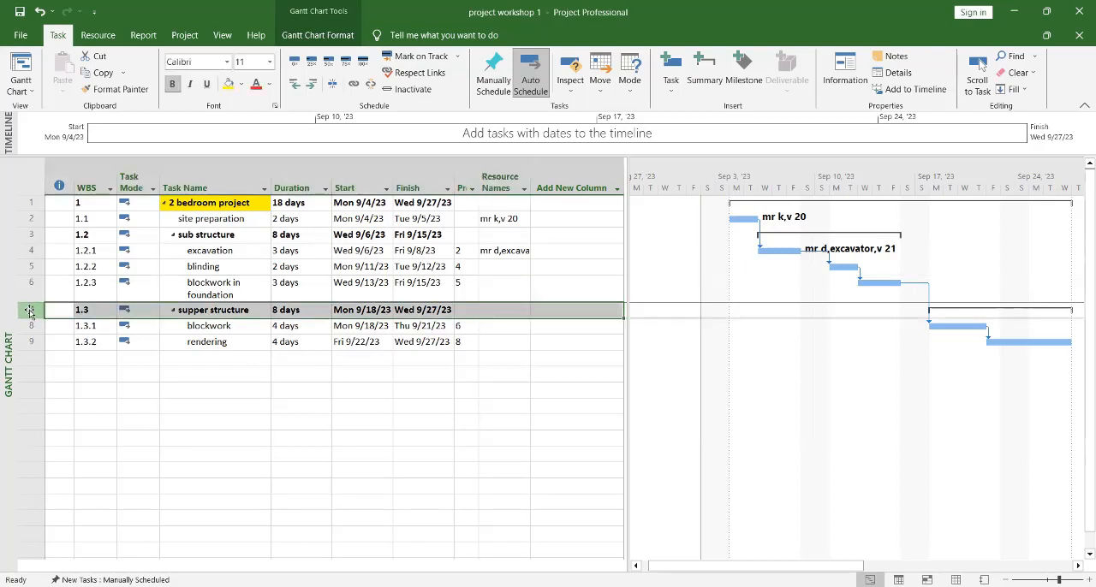
pyautogui.rightClick(29, 311)
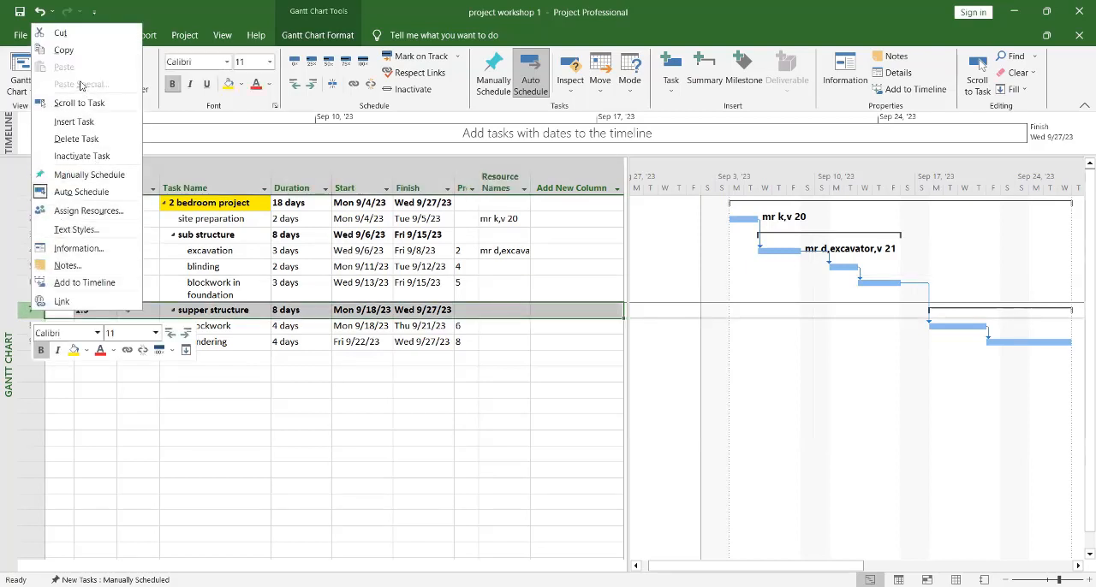
pyautogui.click(76, 138)
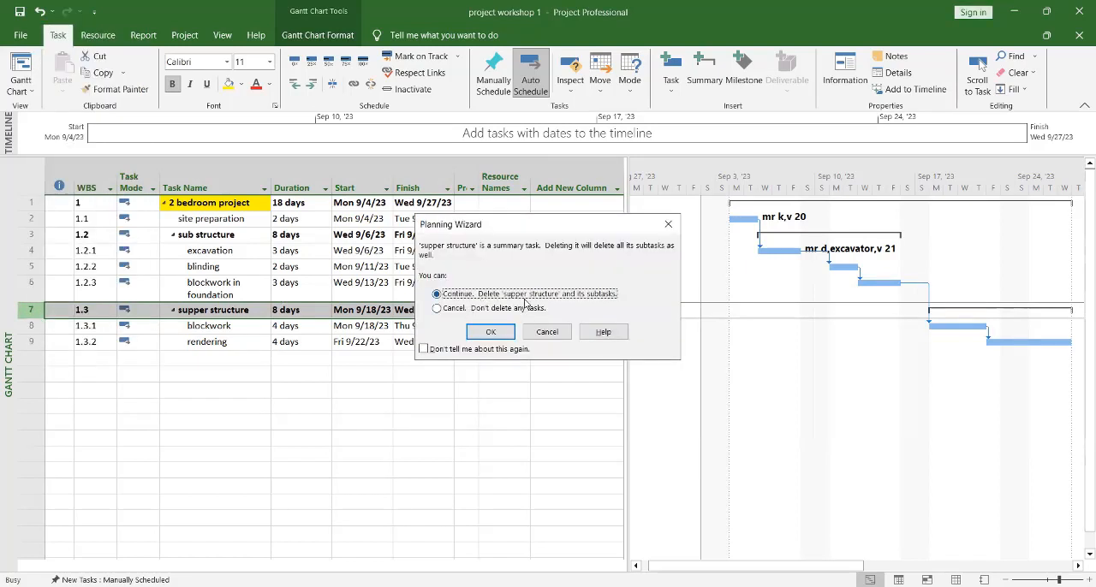
pyautogui.click(491, 332)
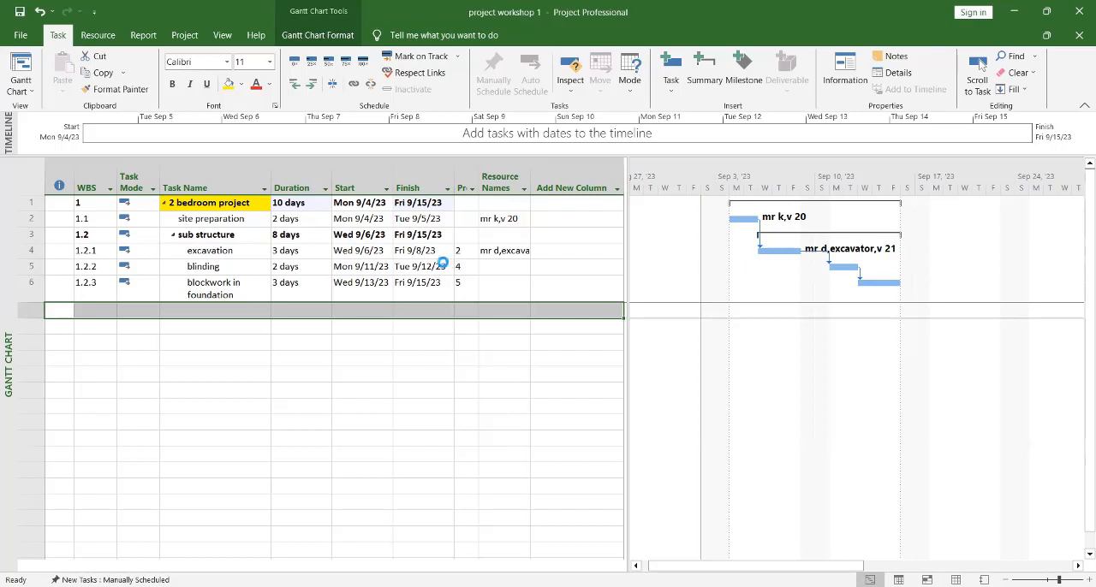
pyautogui.hotkey('ctrl', 'v')
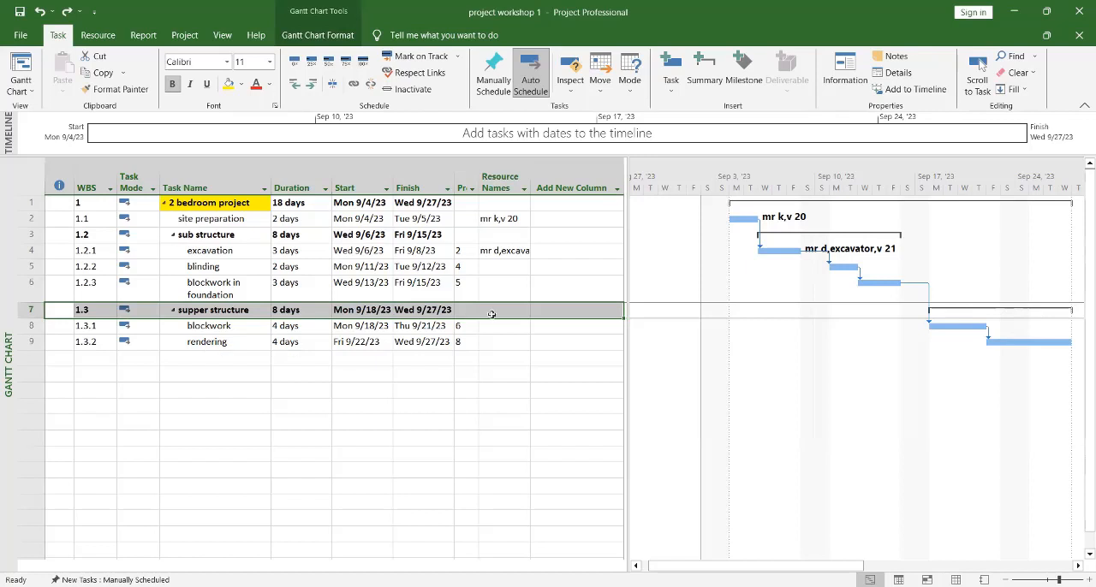
# Step: Outdent "blockwork" and "rendering" to the same outline level as "supper structure"
pyautogui.click(220, 326)
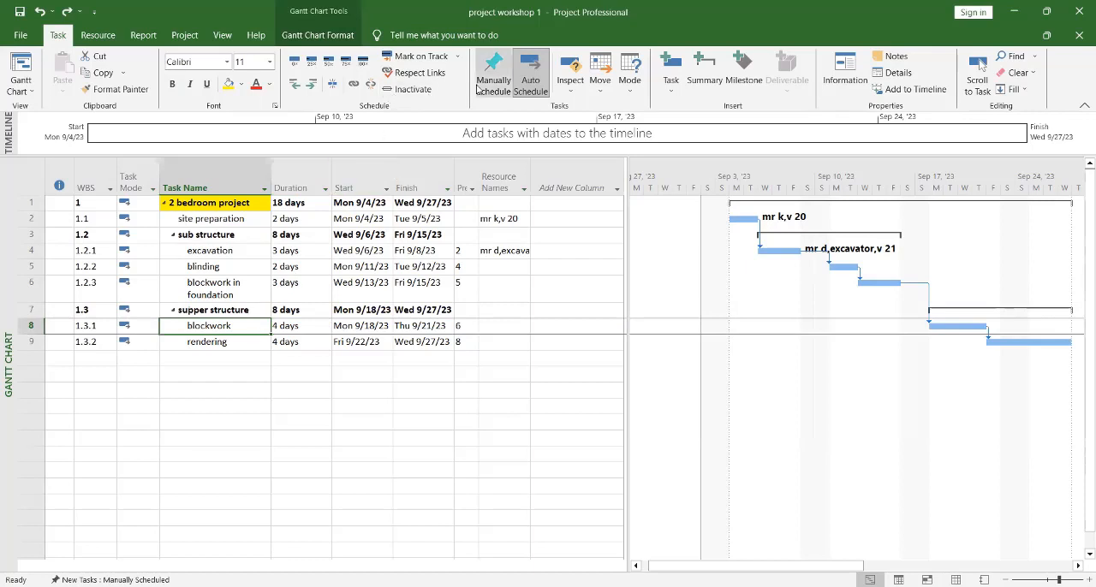
pyautogui.click(294, 85)
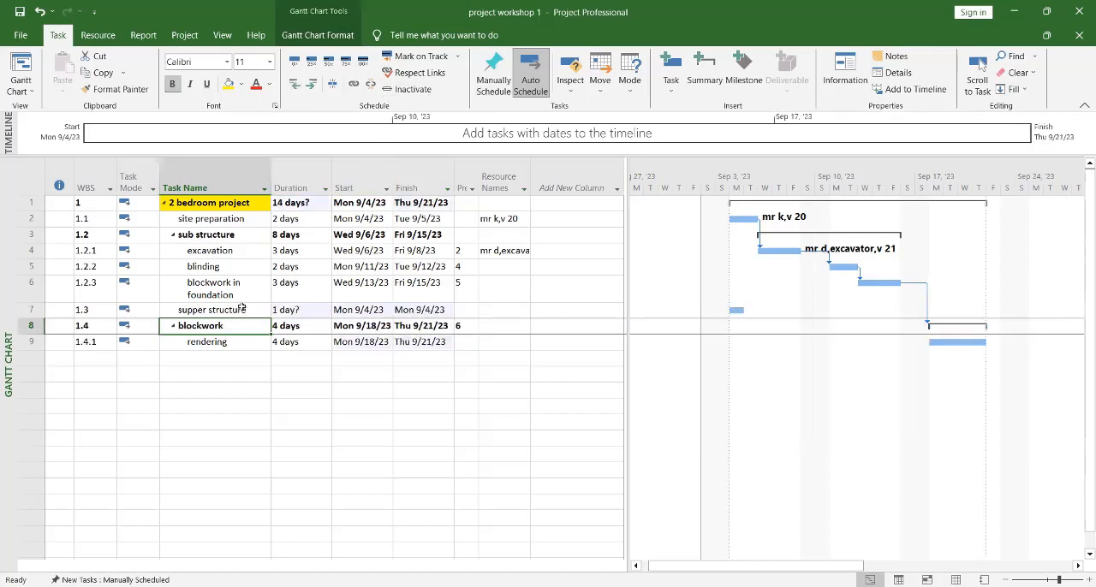
pyautogui.click(245, 340)
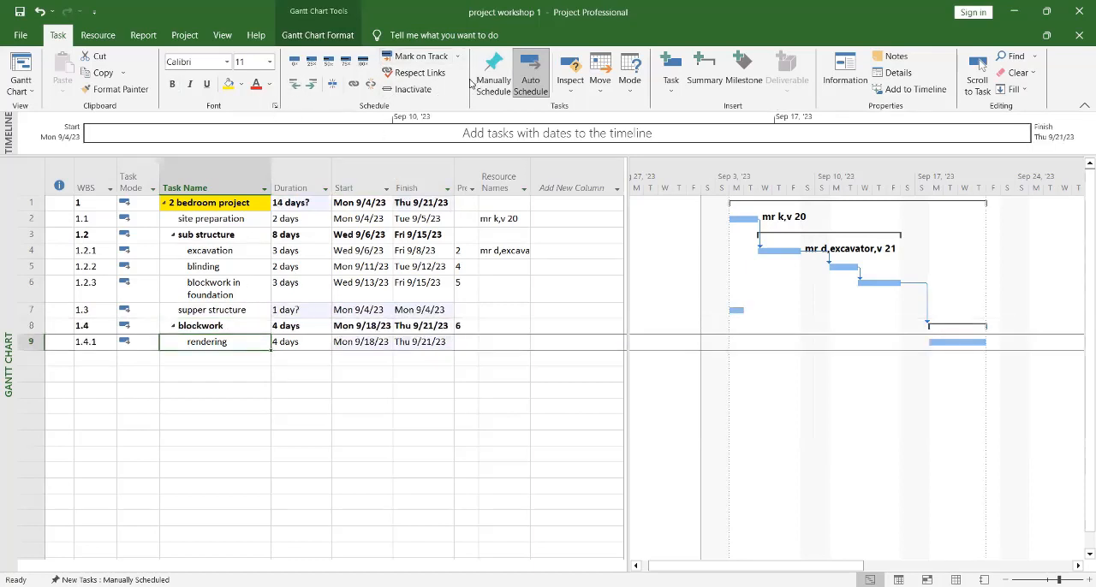
pyautogui.click(295, 85)
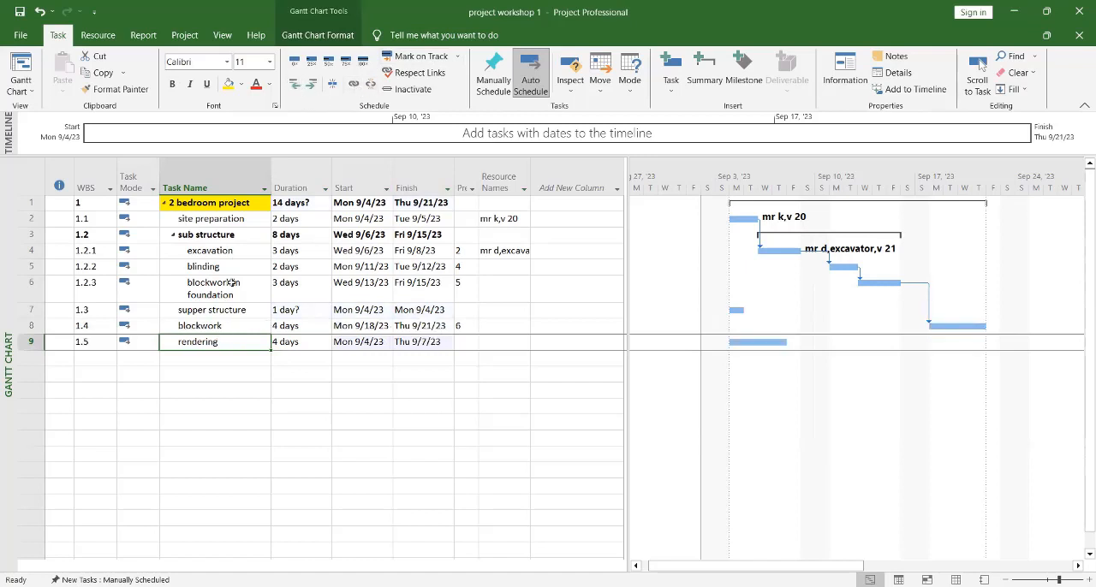
# Step: Outdent all tasks from "site preparation" through "rendering" by one level
pyautogui.click(196, 326)
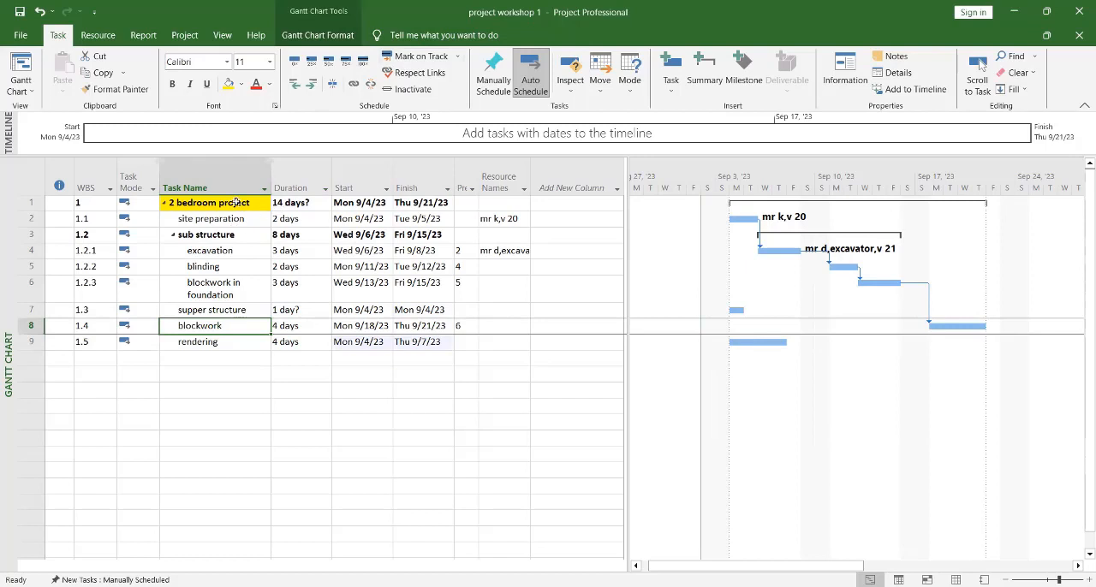
pyautogui.moveTo(210, 220); pyautogui.dragTo(220, 336)
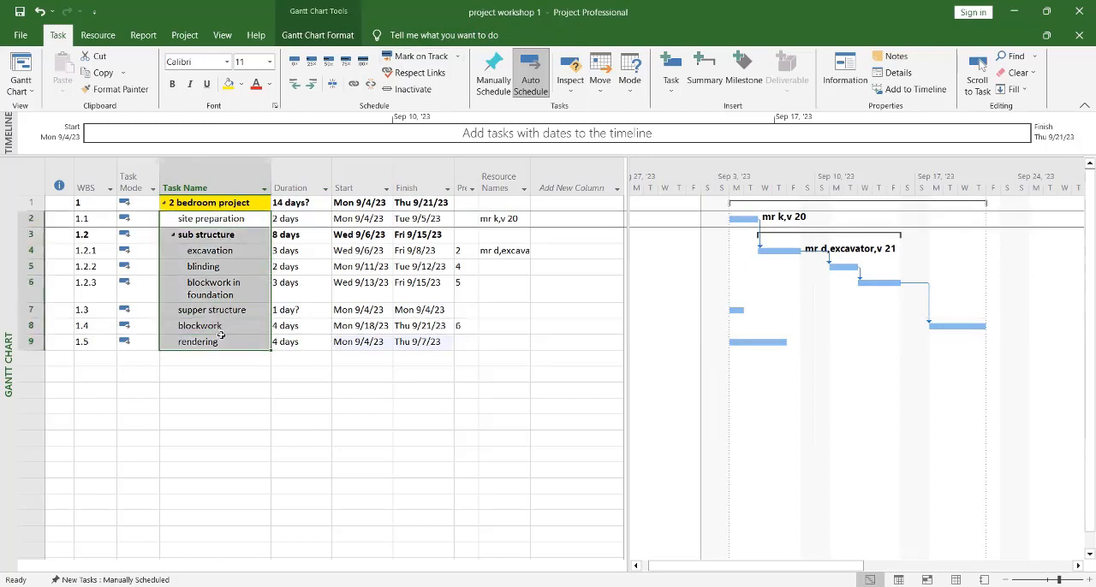
pyautogui.click(296, 89)
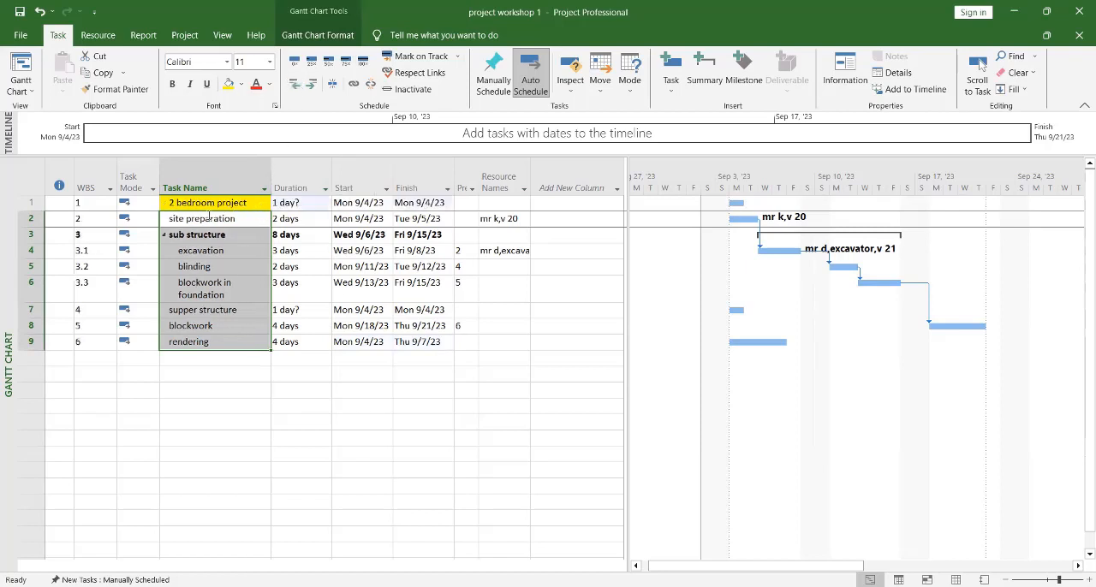
# Step: Collapse and expand the subtasks of the "sub structure" summary task
pyautogui.click(224, 268)
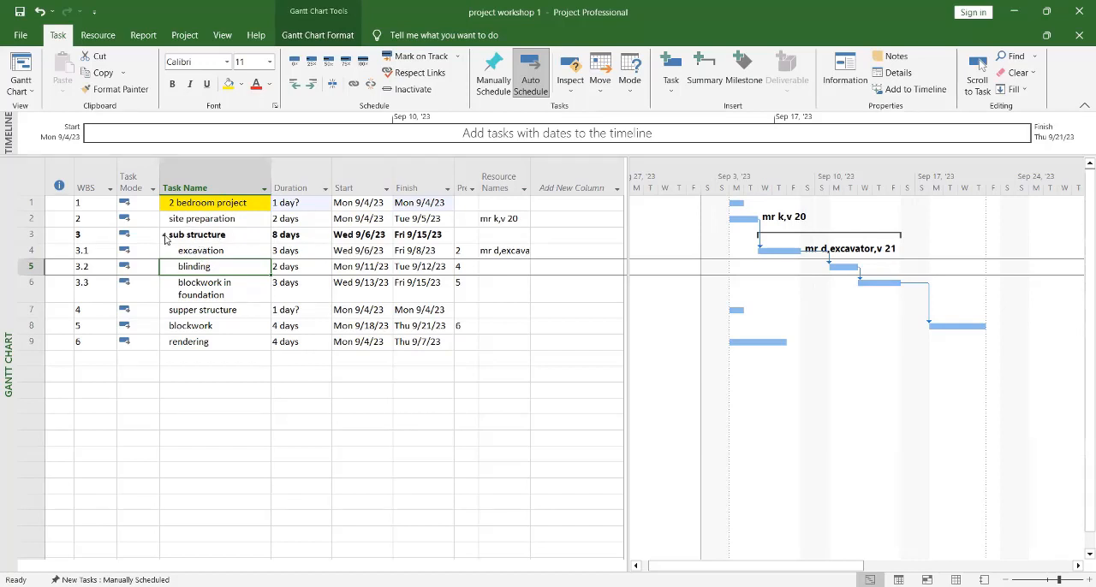
pyautogui.click(163, 236)
pyautogui.click(163, 235)
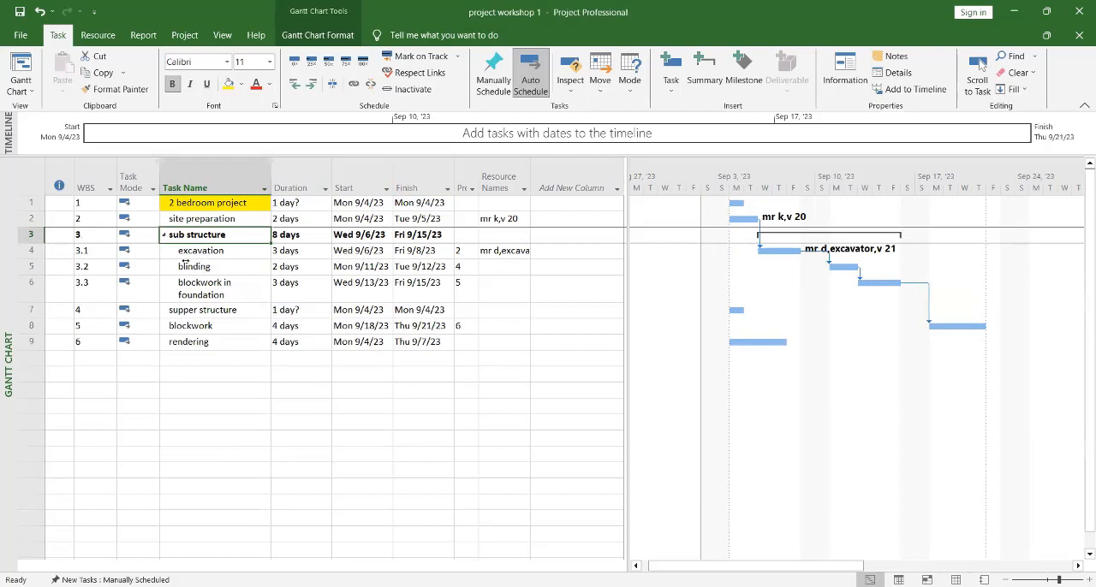
# Step: Outdent "excavation", "blinding" and "blockwork in foundation" to the same outline level as "sub structure"
pyautogui.moveTo(173, 245); pyautogui.dragTo(190, 293)
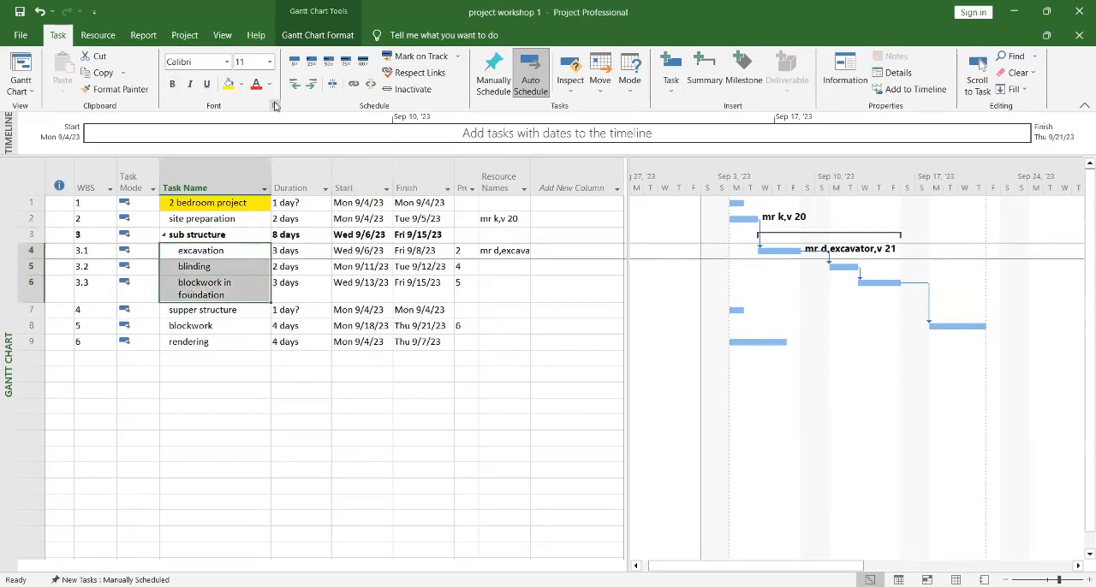
pyautogui.click(293, 83)
pyautogui.click(261, 345)
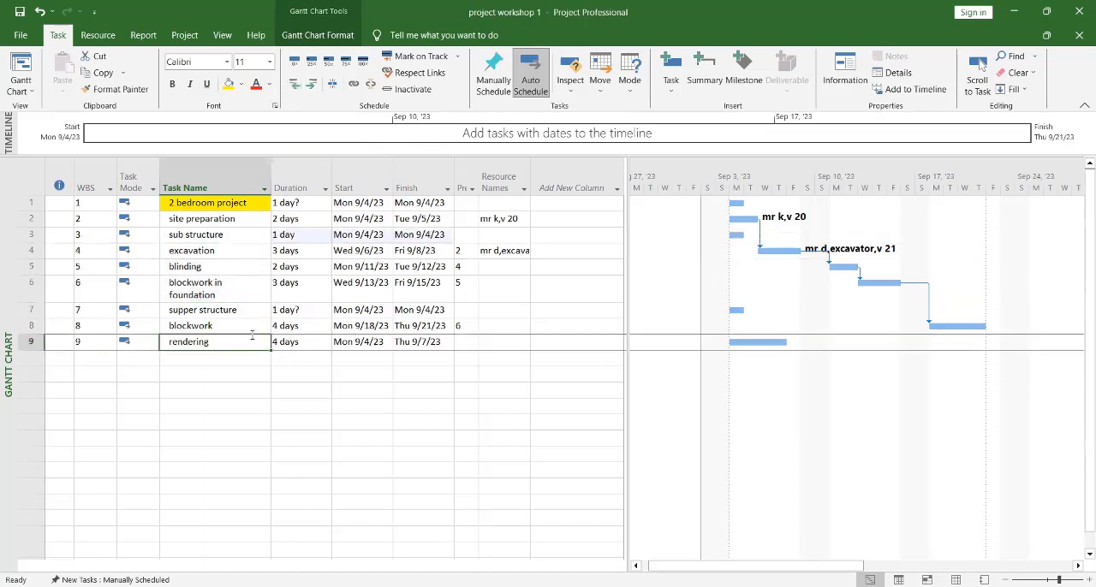
pyautogui.click(260, 389)
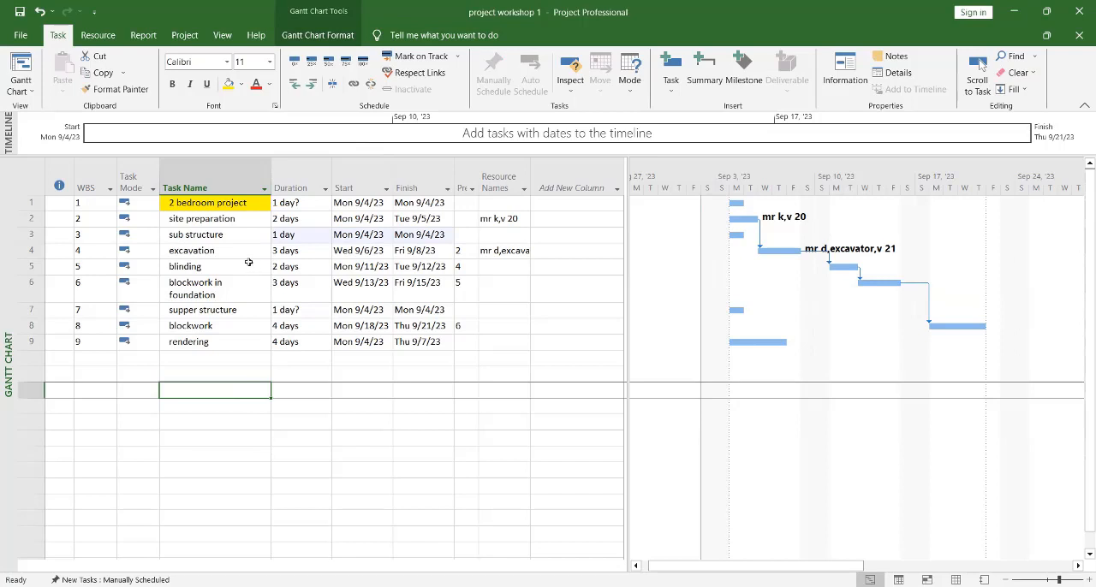
# Step: Try to group "blockwork" and "rendering" under a new summary task
pyautogui.moveTo(212, 347); pyautogui.dragTo(193, 325)
pyautogui.click(198, 356)
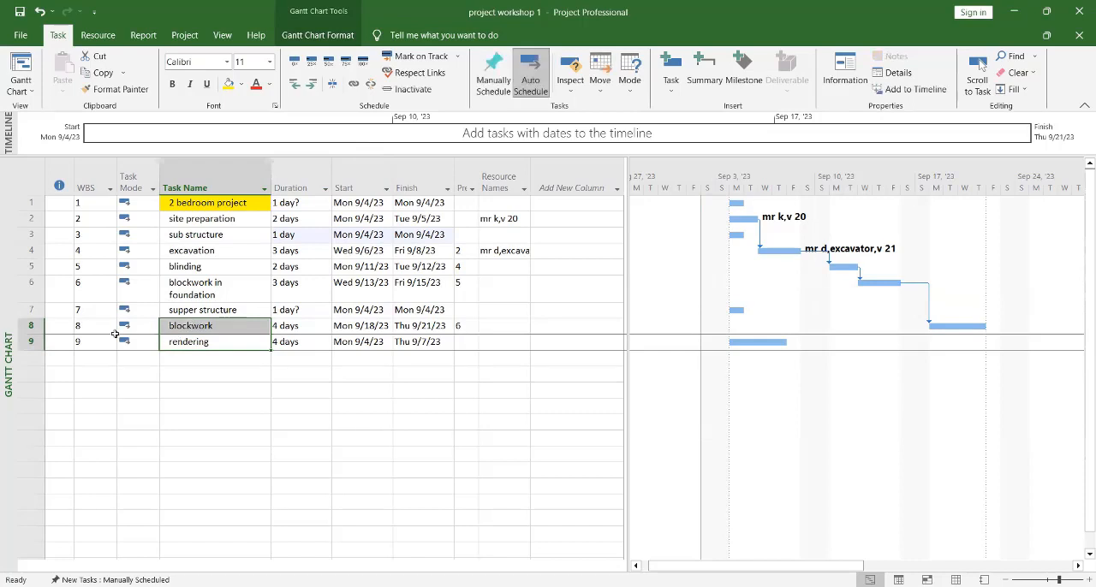
pyautogui.click(33, 327)
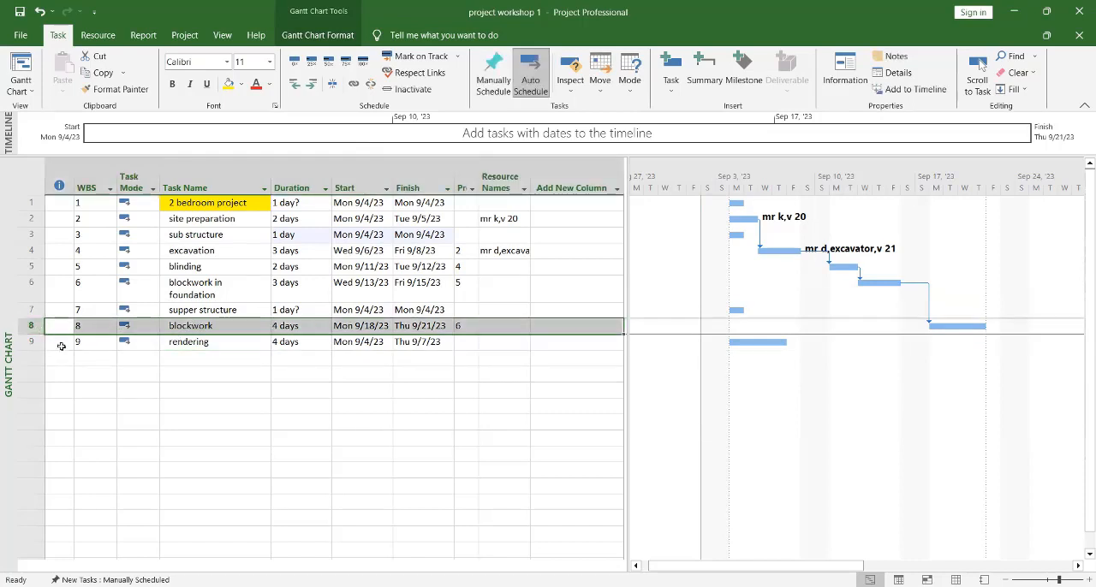
pyautogui.keyDown('shift'); pyautogui.click(30, 343); pyautogui.keyUp('shift')
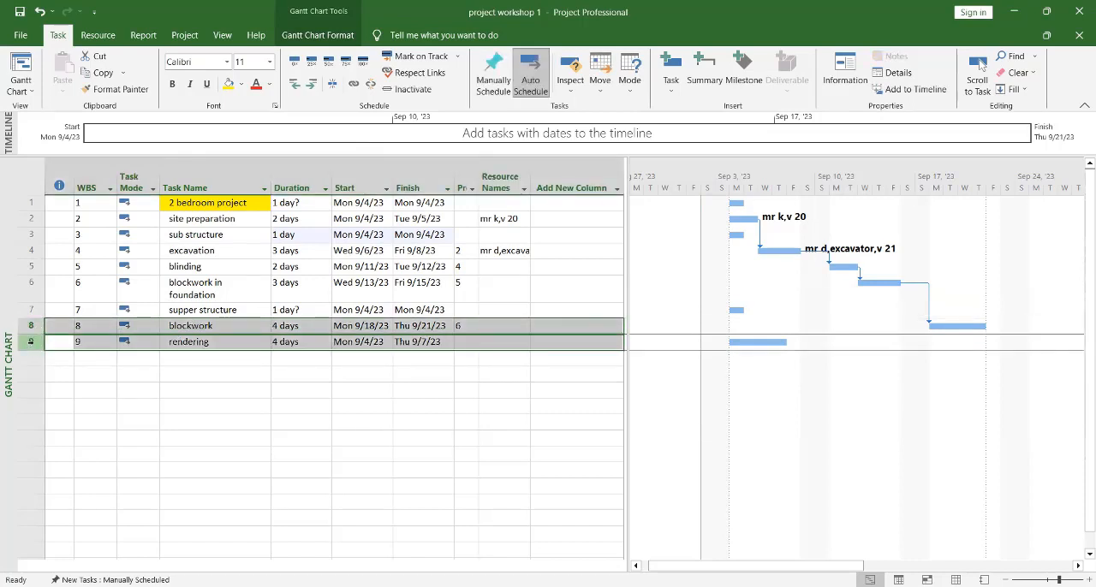
pyautogui.click(702, 71)
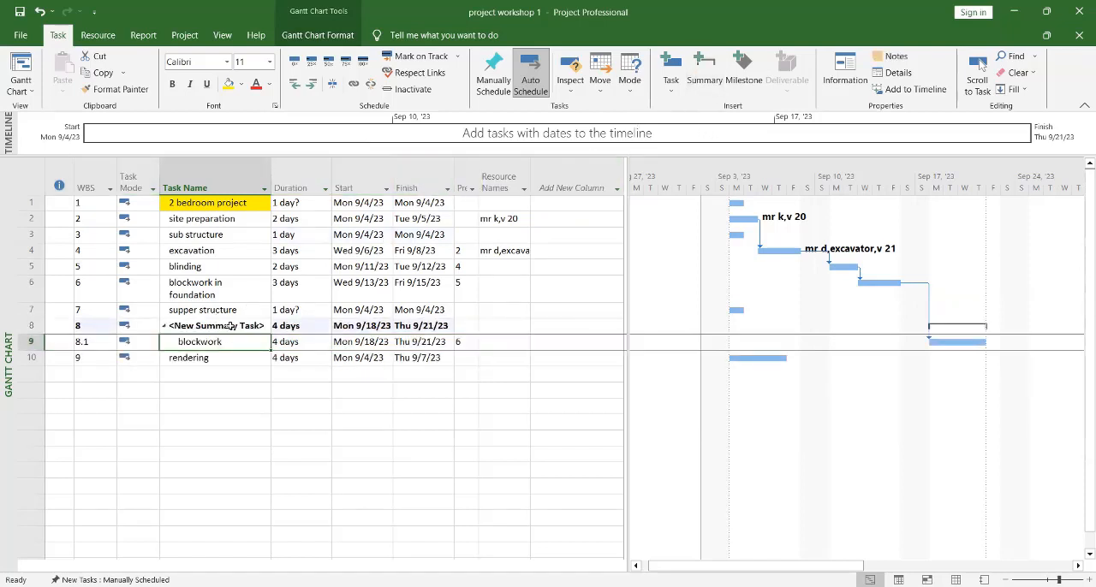
# Step: Name the new summary task above "blockwork" "super structure"
pyautogui.click(231, 326)
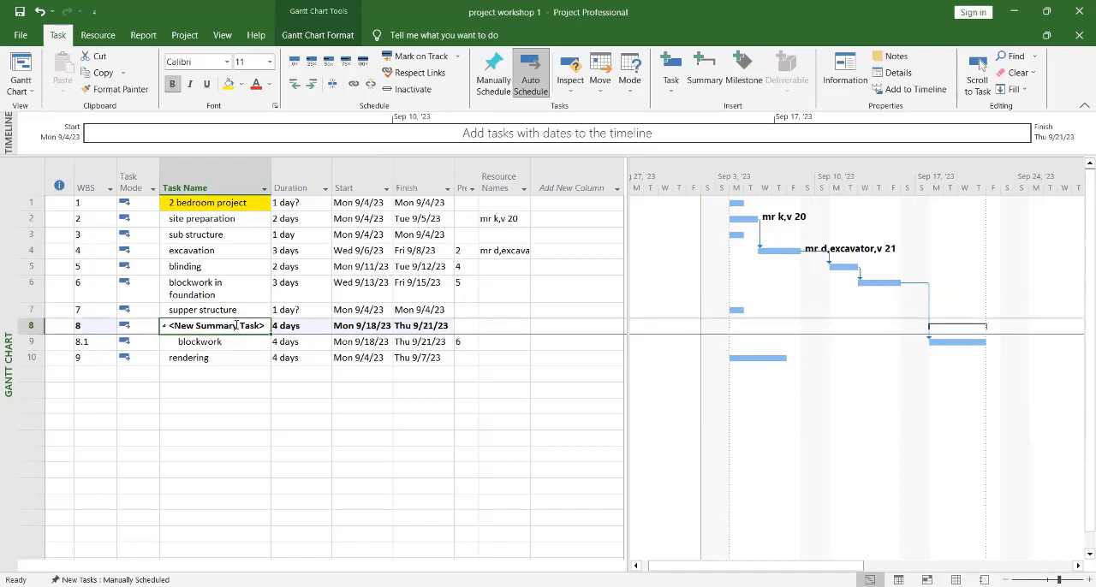
pyautogui.doubleClick(237, 326)
pyautogui.click(259, 327)
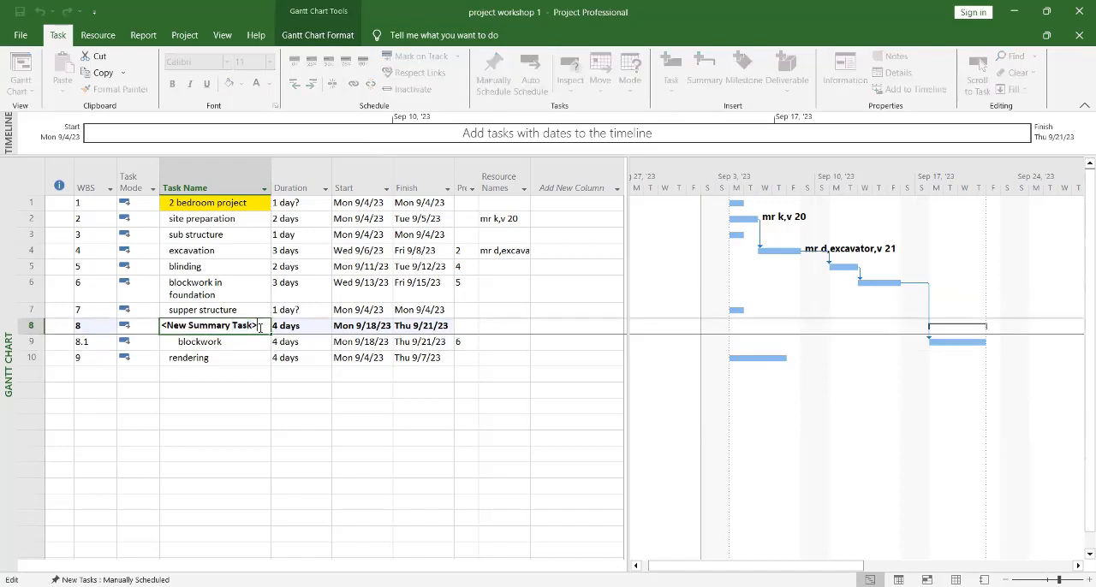
pyautogui.press('BackSpace')
pyautogui.press('BackSpace')
pyautogui.press('BackSpace')
pyautogui.press('BackSpace')
pyautogui.press('BackSpace')
pyautogui.press('BackSpace')
pyautogui.press('BackSpace')
pyautogui.press('BackSpace')
pyautogui.press('BackSpace')
pyautogui.press('BackSpace')
pyautogui.press('BackSpace')
pyautogui.press('BackSpace')
pyautogui.press('BackSpace')
pyautogui.press('BackSpace')
pyautogui.press('BackSpace')
pyautogui.press('BackSpace')
pyautogui.press('BackSpace')
pyautogui.press('BackSpace')
pyautogui.write('sup')
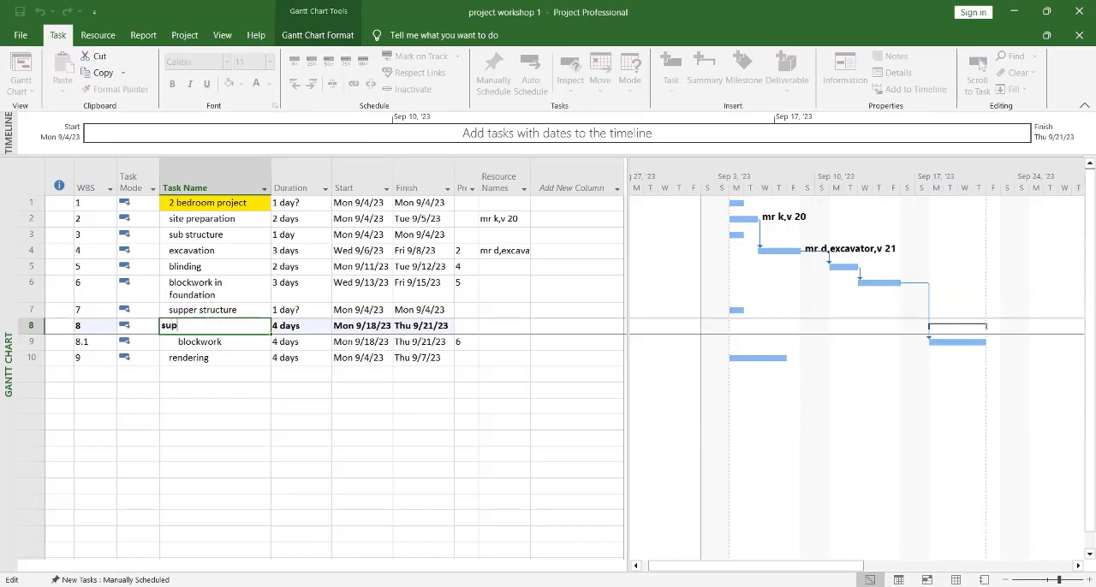
pyautogui.write('er str')
pyautogui.write('ucture')
pyautogui.click(240, 370)
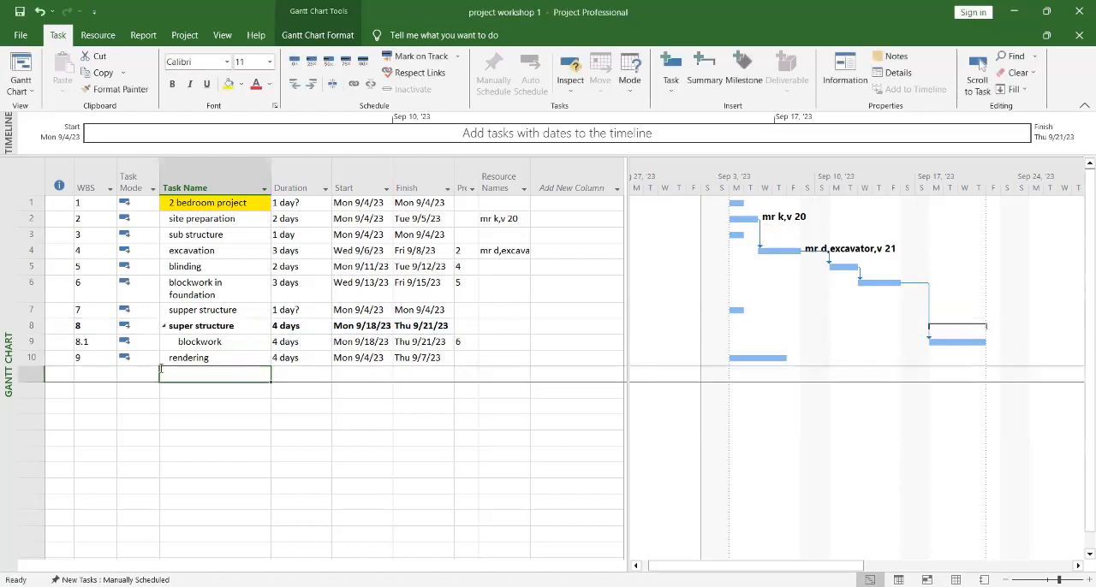
# Step: Collapse and expand "super structure", and undo the renaming and insertion of that summary task
pyautogui.click(163, 327)
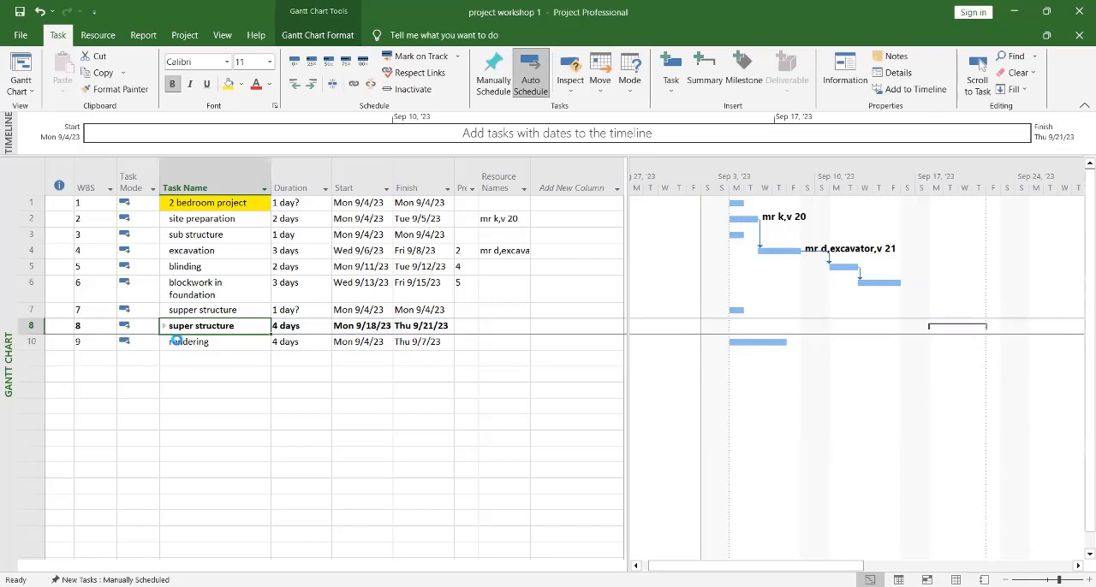
pyautogui.click(163, 326)
pyautogui.hotkey('ctrl', 'z')
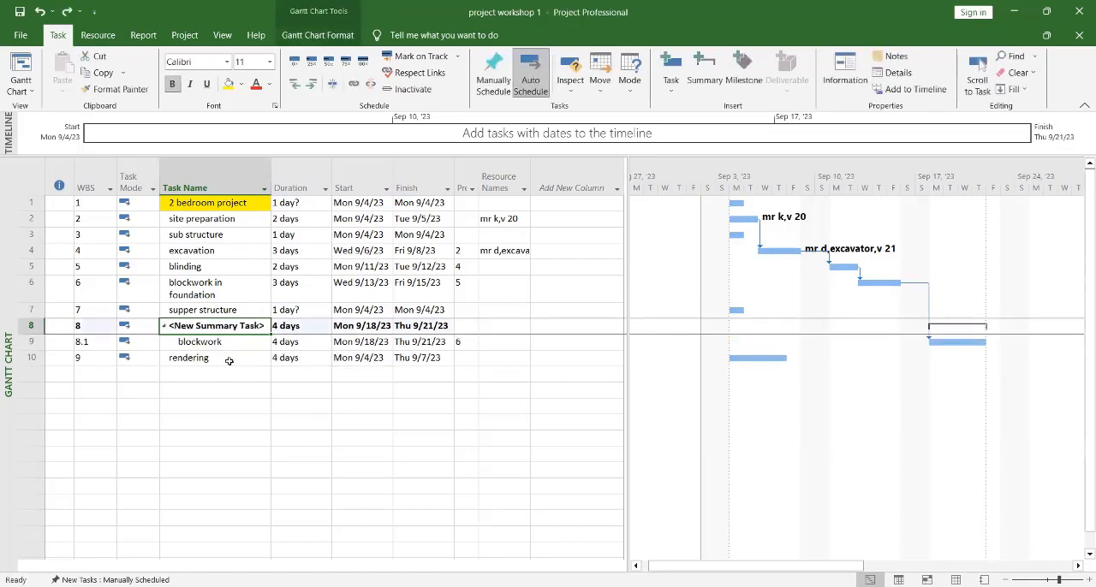
pyautogui.hotkey('ctrl', 'z')
pyautogui.click(224, 360)
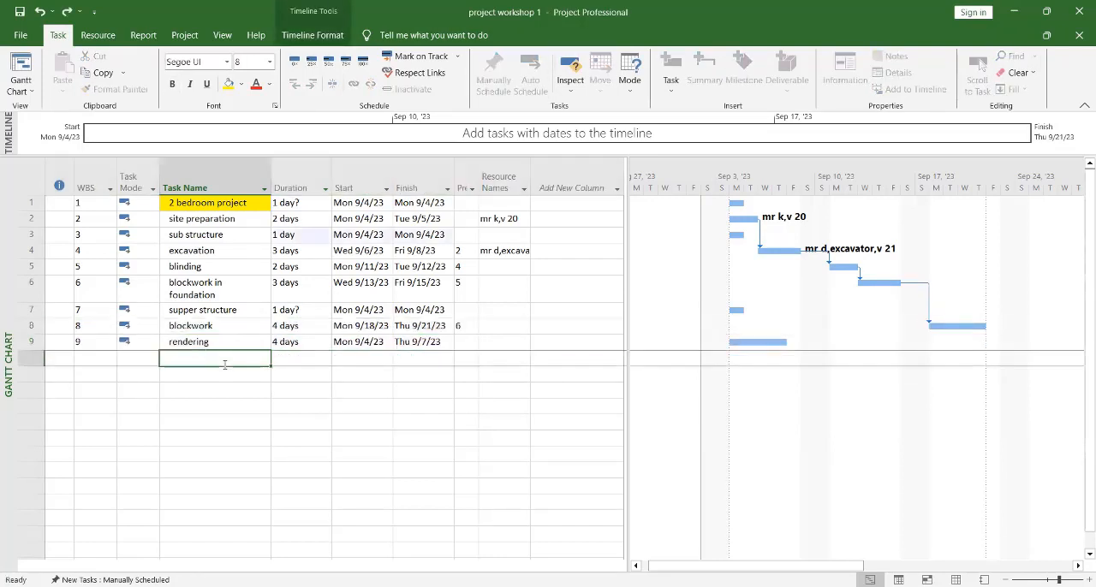
# Step: Group "blockwork" and "rendering" together under a new summary task
pyautogui.click(211, 328)
pyautogui.moveTo(212, 334); pyautogui.dragTo(197, 342)
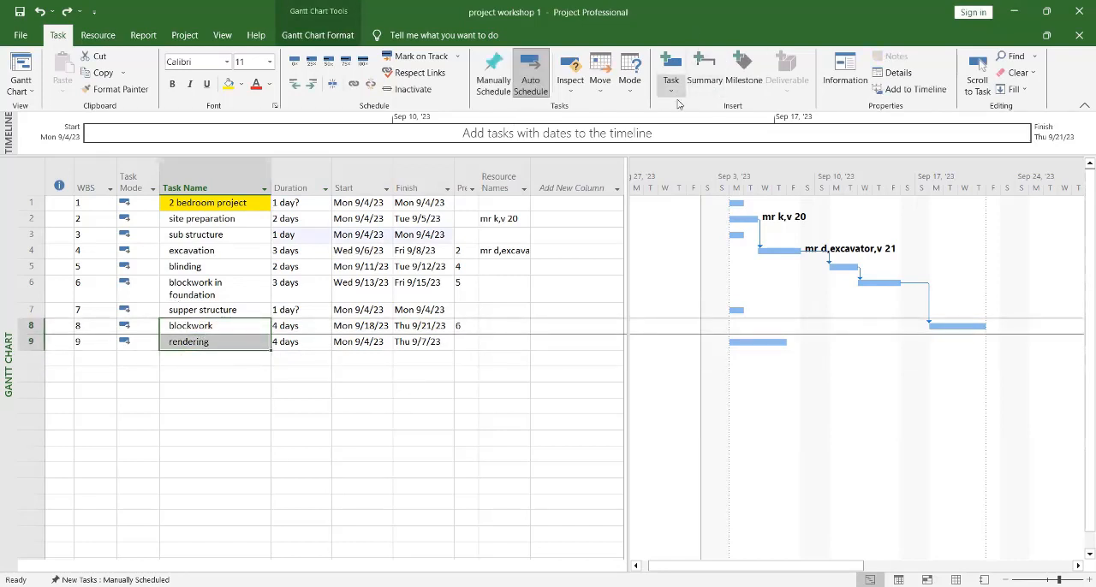
pyautogui.click(705, 79)
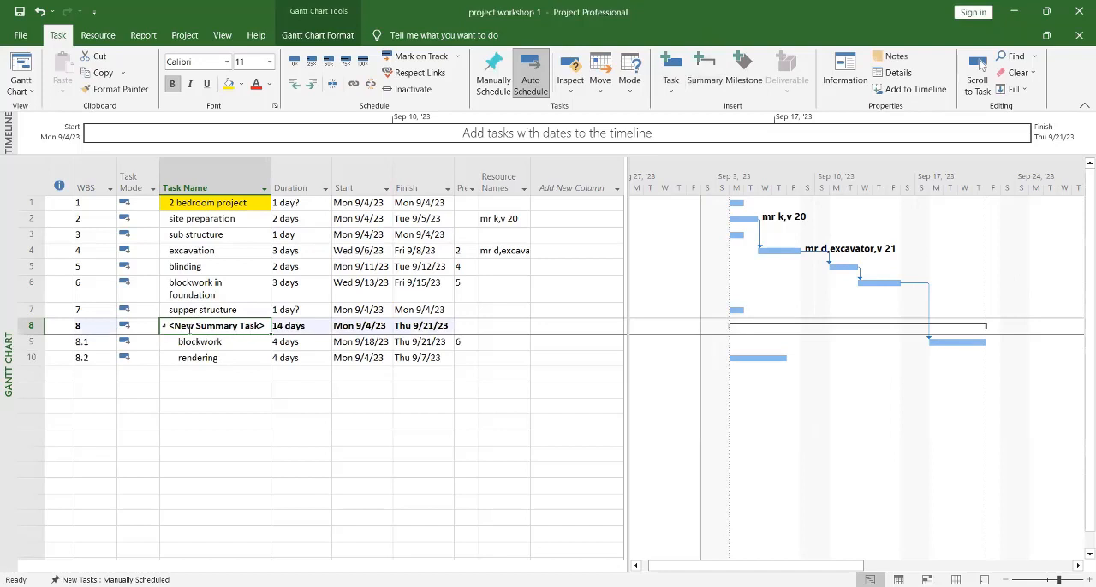
# Step: Name the new summary task above "blockwork" "supper structure", and collapse and expand its subtasks
pyautogui.click(266, 326)
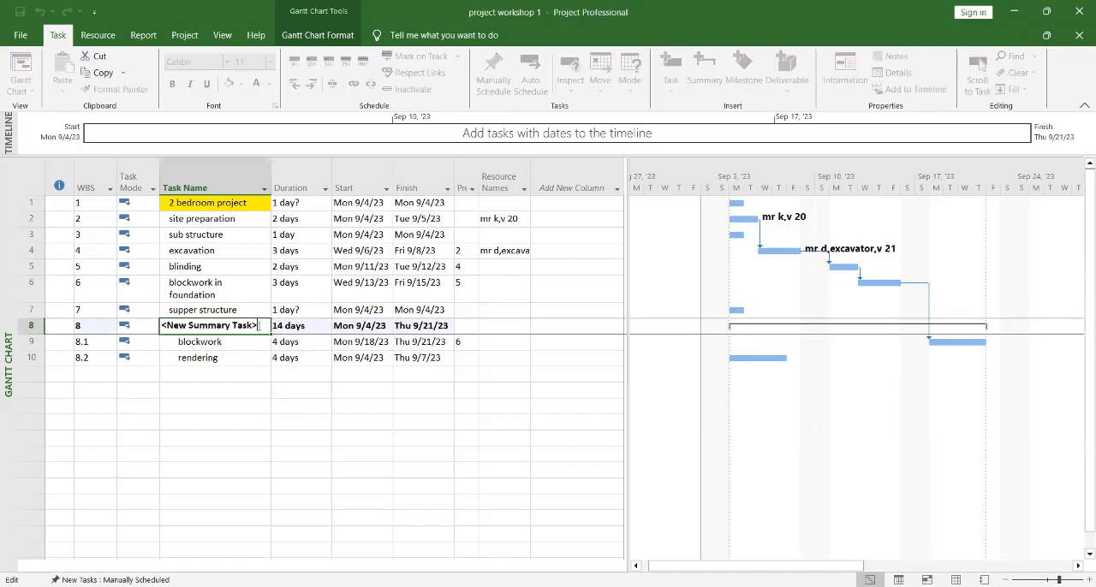
pyautogui.moveTo(260, 326); pyautogui.dragTo(141, 340)
pyautogui.write('str')
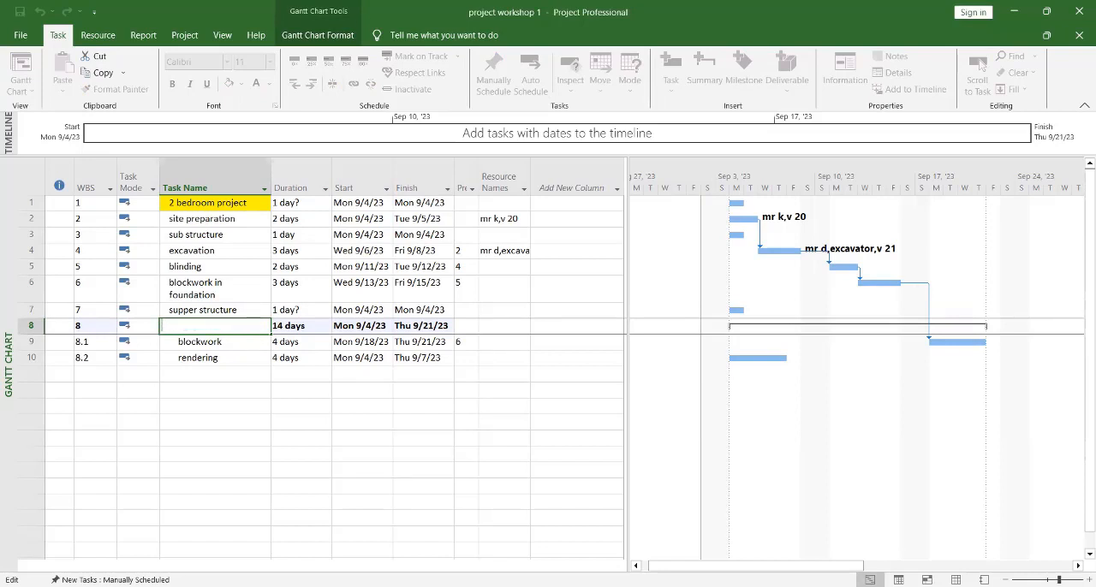
pyautogui.write('supper structure')
pyautogui.click(187, 427)
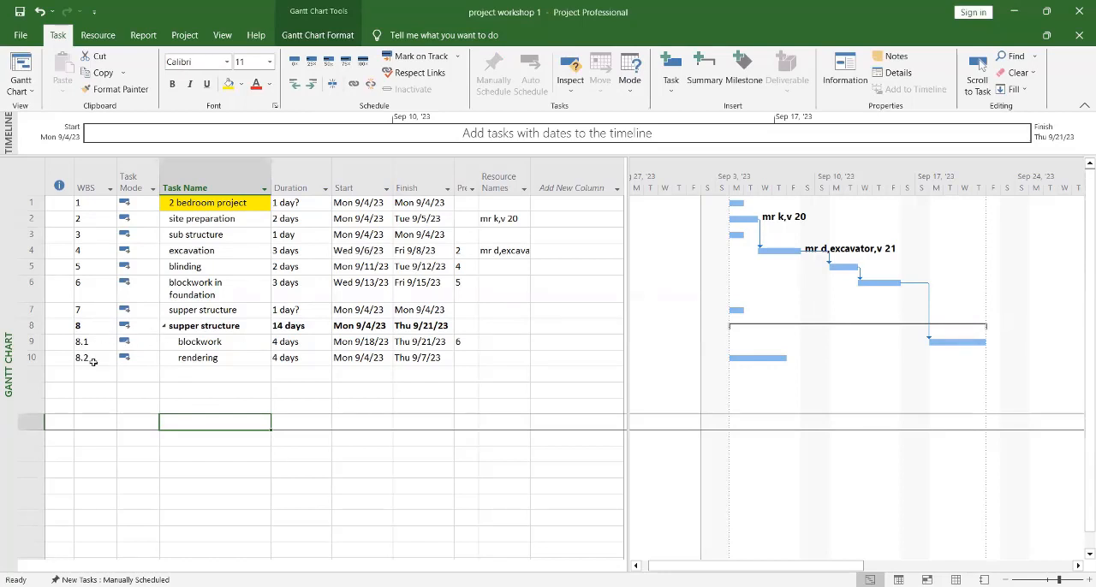
pyautogui.click(165, 328)
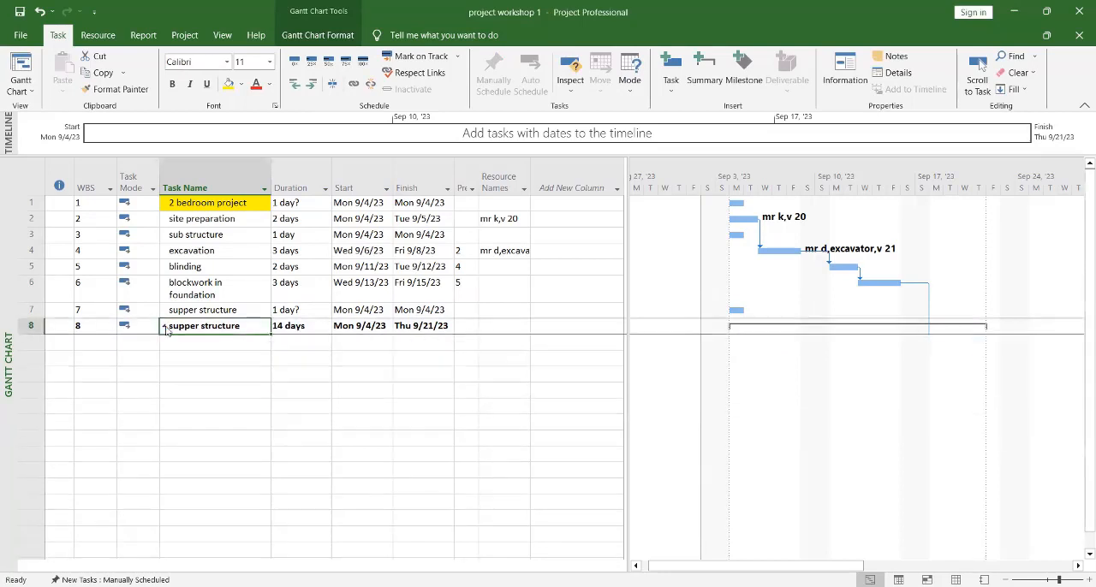
pyautogui.click(165, 328)
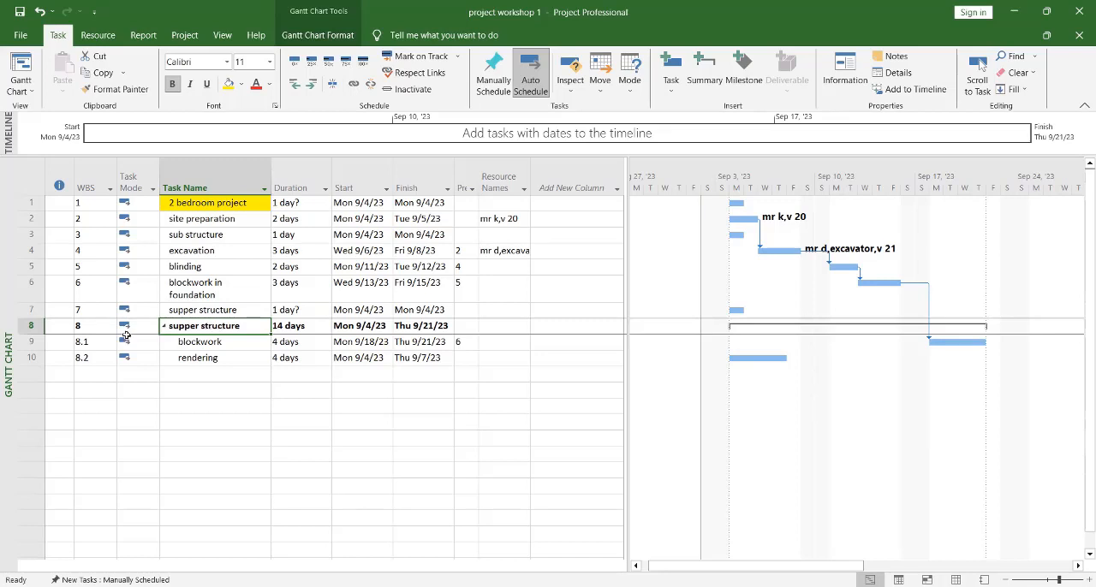
# Step: Delete the old standalone "supper structure" task above the summary task of the same name
pyautogui.click(28, 310)
pyautogui.rightClick(28, 310)
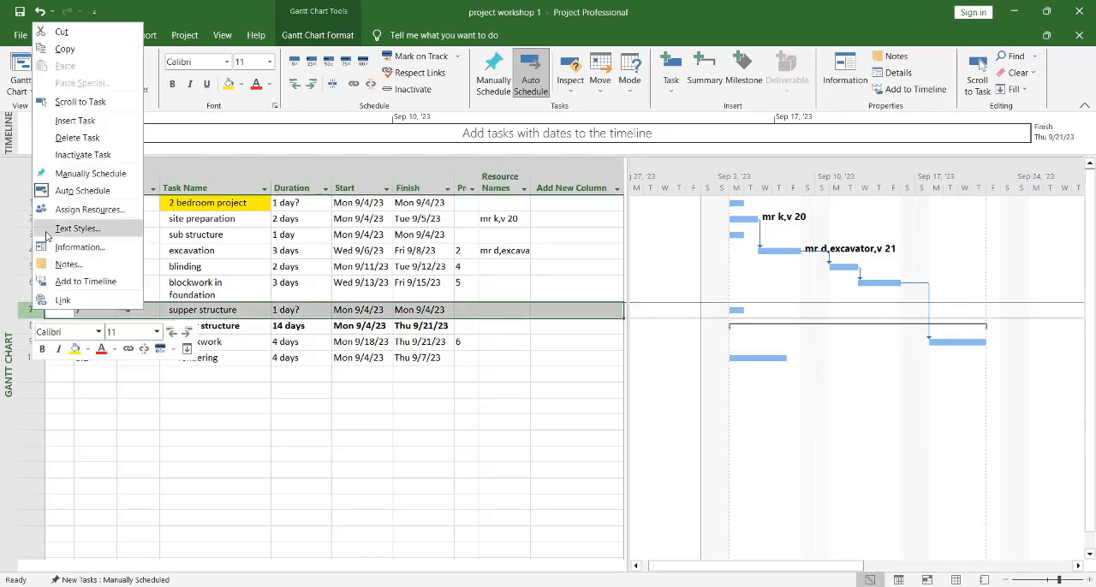
pyautogui.click(78, 139)
pyautogui.click(229, 389)
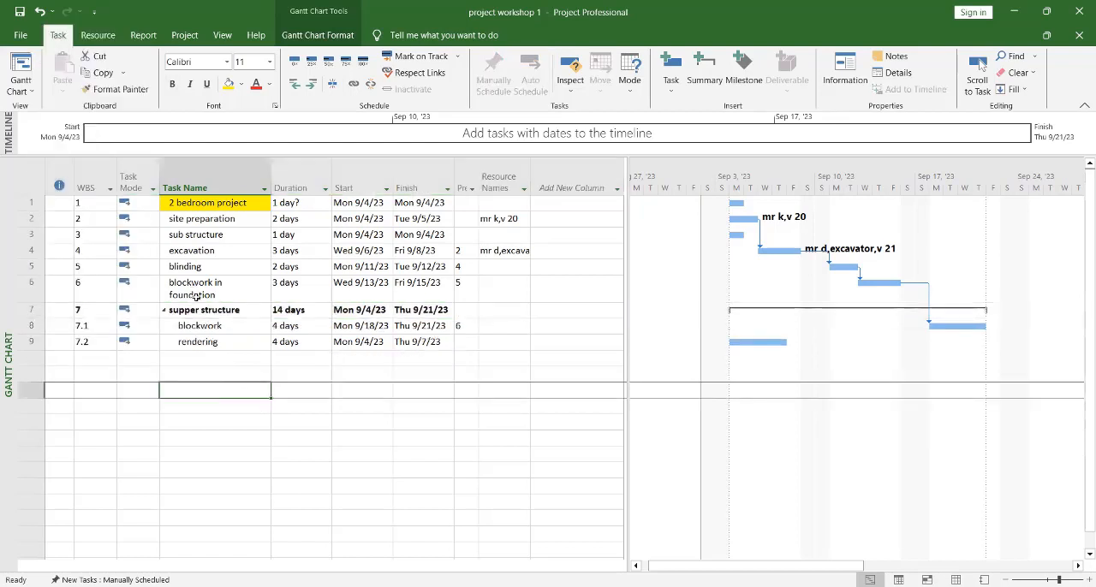
# Step: Group "excavation", "blinding" and "blockwork in foundation" under a new summary task
pyautogui.click(203, 253)
pyautogui.moveTo(203, 253); pyautogui.dragTo(207, 285)
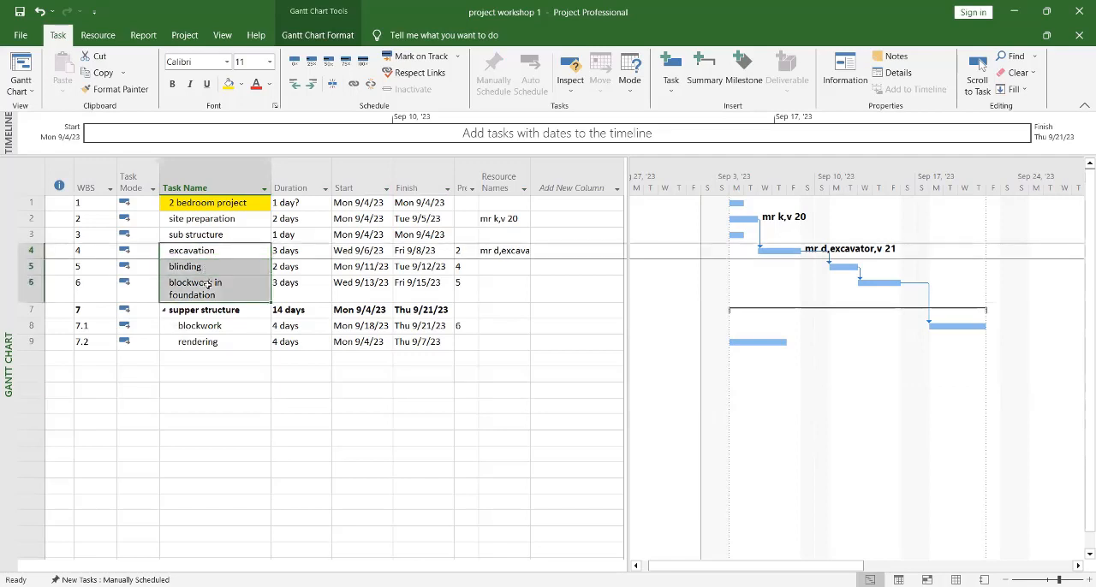
pyautogui.click(700, 76)
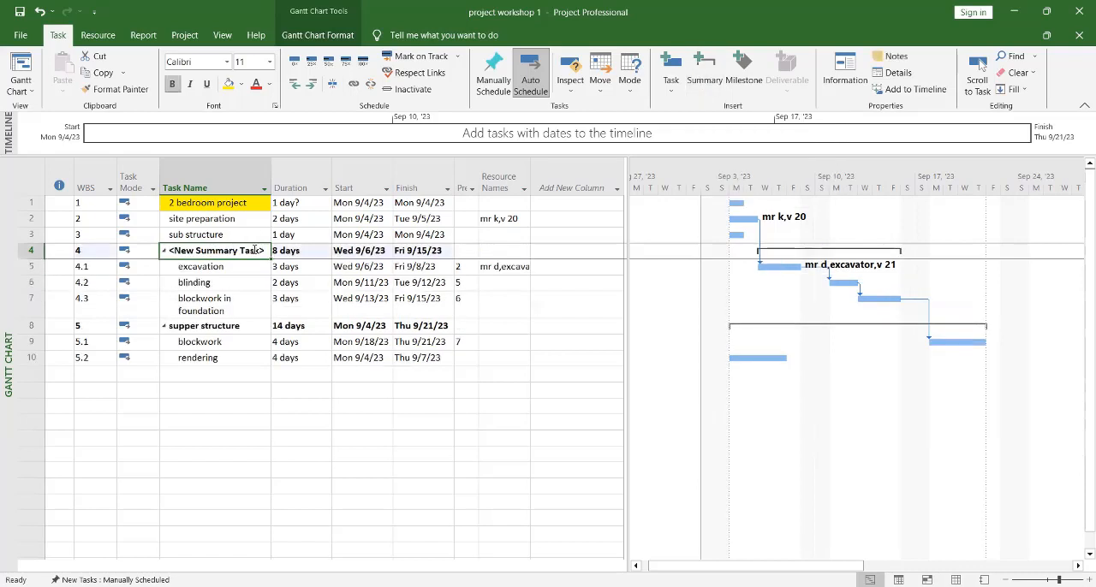
# Step: Name the new summary task above "excavation" "sub structure"
pyautogui.click(266, 250)
pyautogui.moveTo(257, 250); pyautogui.dragTo(143, 251)
pyautogui.write('sub')
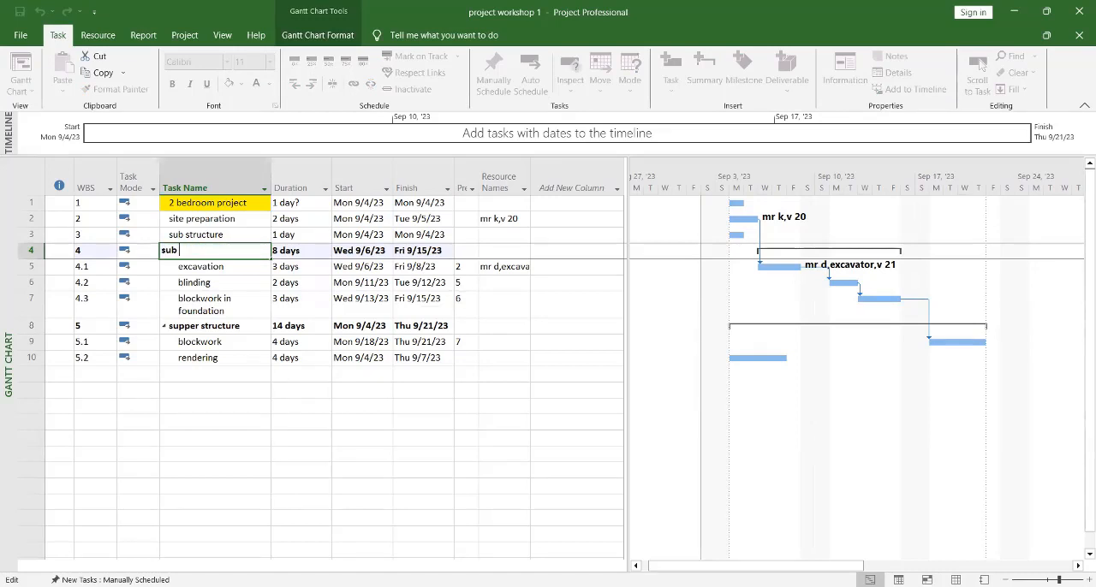
pyautogui.write(' structure')
pyautogui.click(248, 390)
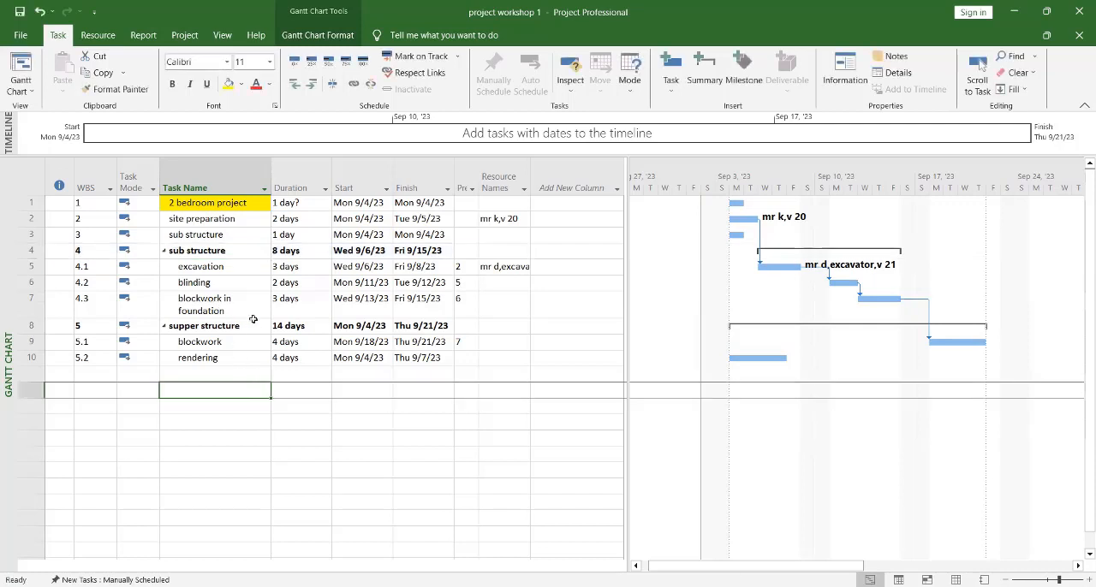
# Step: Collapse and expand the subtasks of the "sub structure" and "supper structure" summary tasks
pyautogui.click(162, 249)
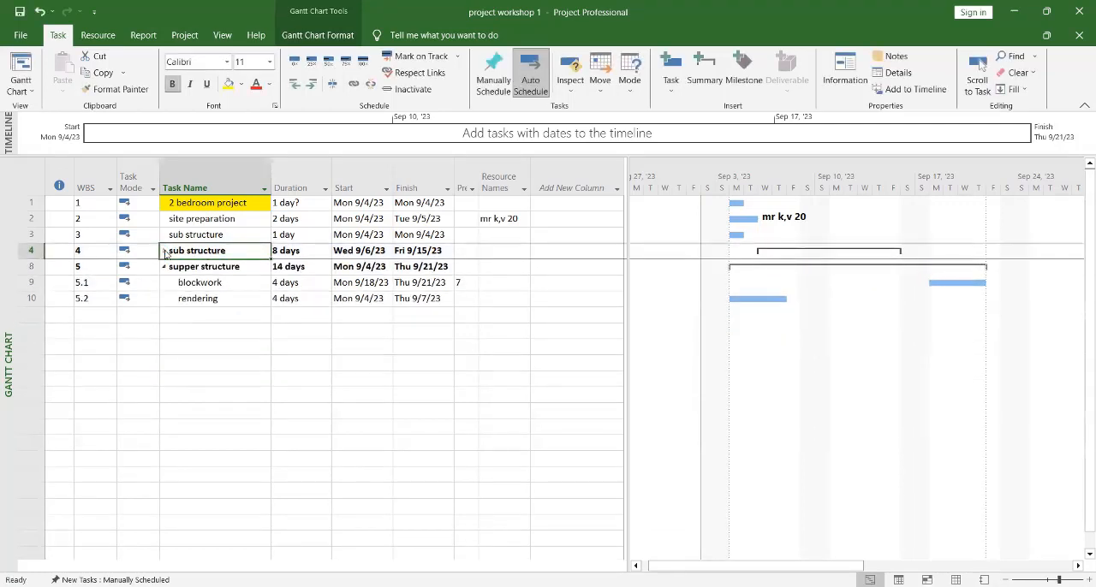
pyautogui.click(163, 250)
pyautogui.click(163, 326)
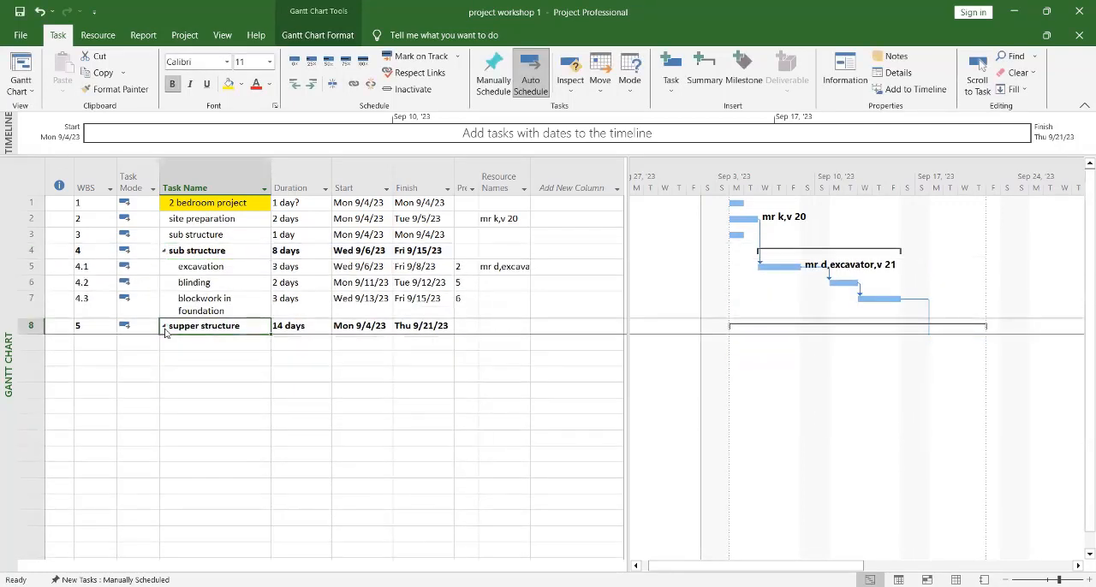
pyautogui.click(163, 326)
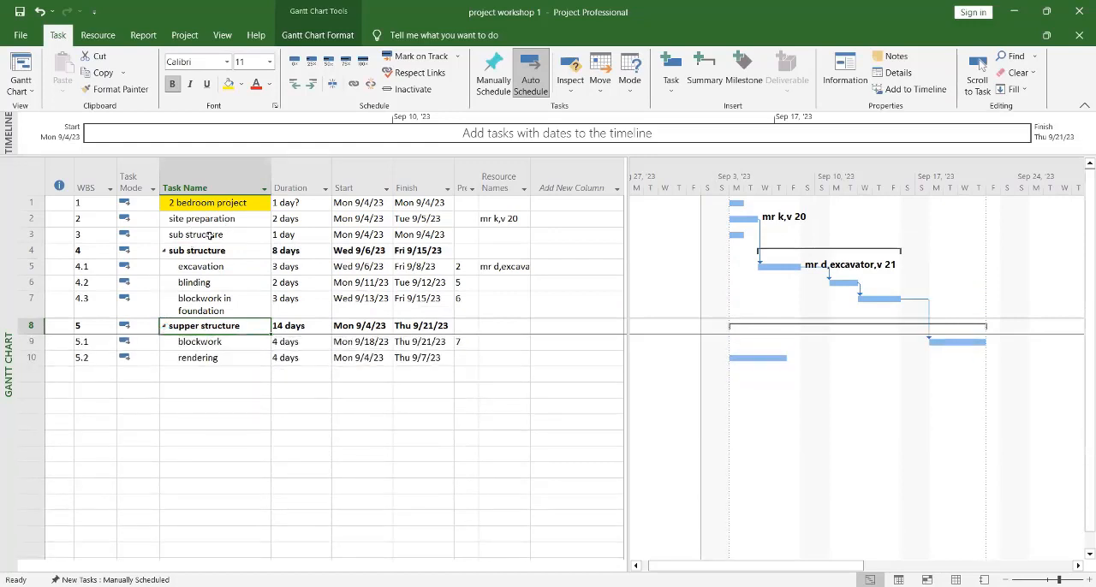
# Step: Delete the old standalone "sub structure" task above the summary task of the same name
pyautogui.click(30, 234)
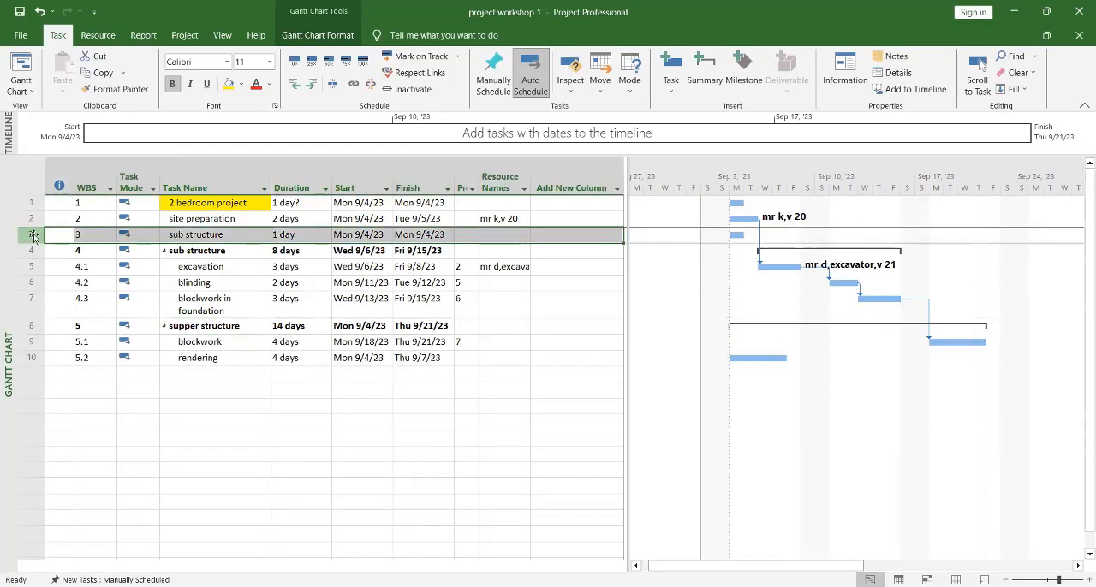
pyautogui.rightClick(30, 236)
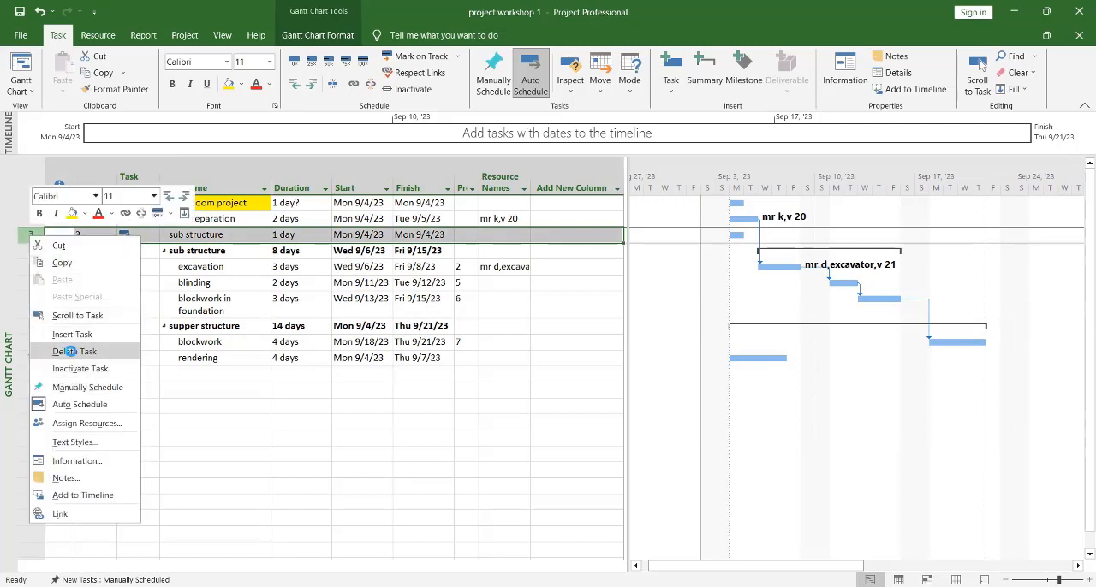
pyautogui.click(74, 351)
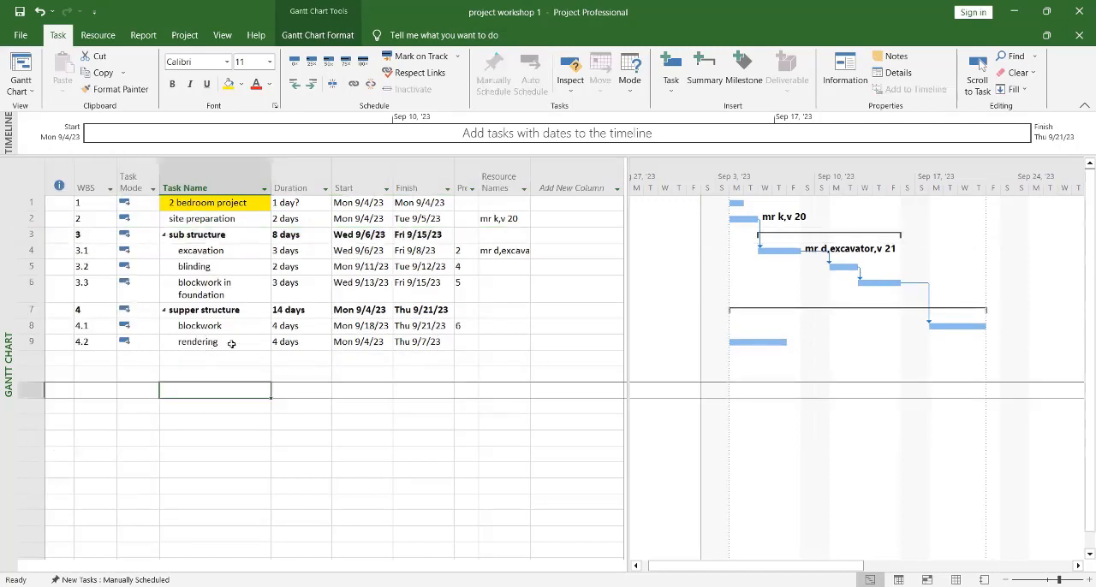
# Step: Group all tasks from "site preparation" through "rendering" under a new summary task
pyautogui.moveTo(232, 343); pyautogui.dragTo(231, 222)
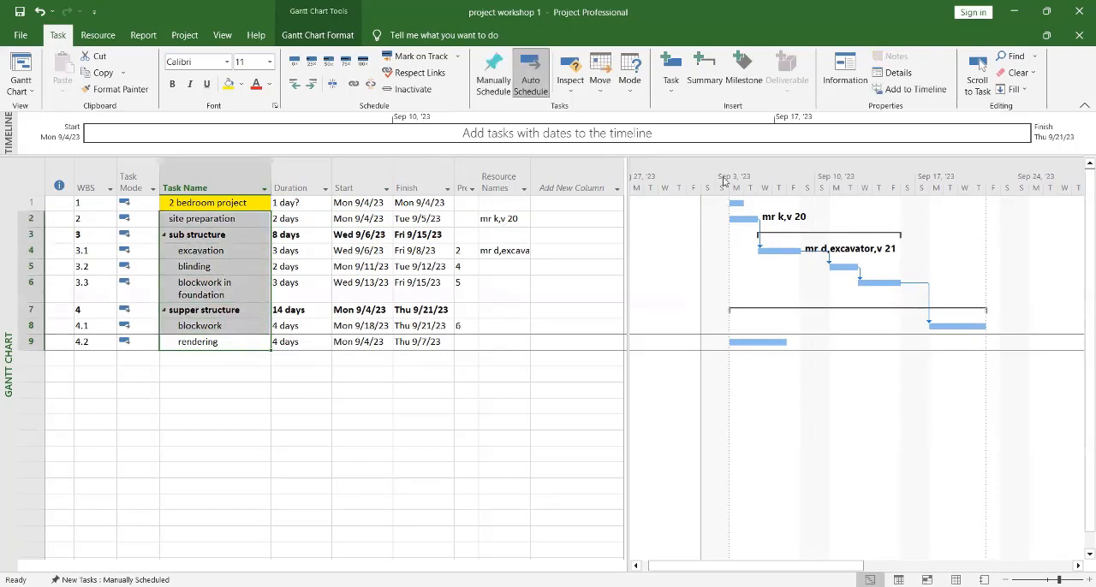
pyautogui.click(710, 83)
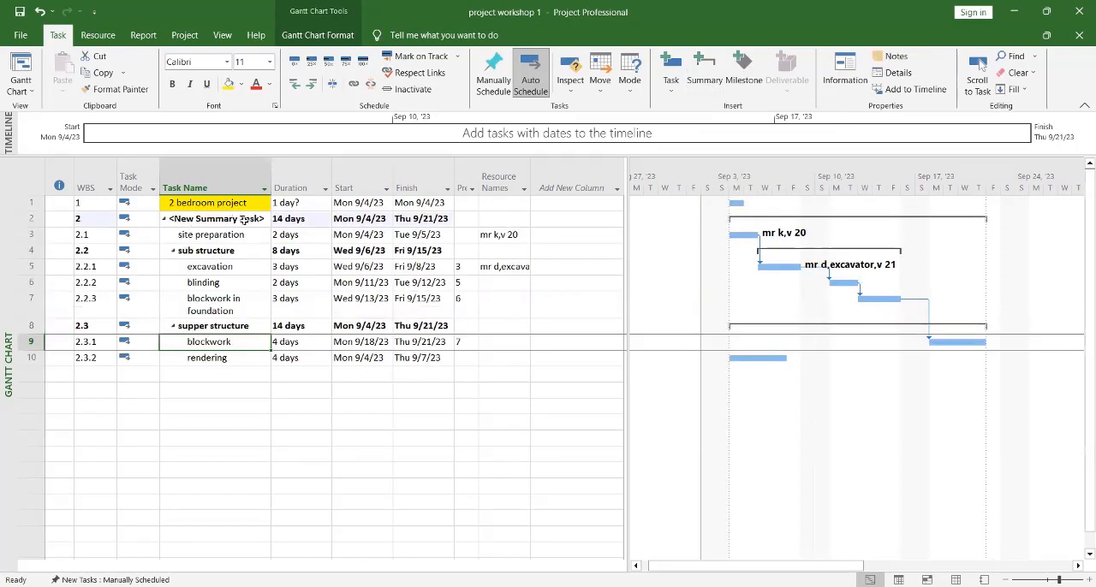
# Step: Name the new top-level summary task above "site preparation" "2 bedroom project"
pyautogui.click(255, 219)
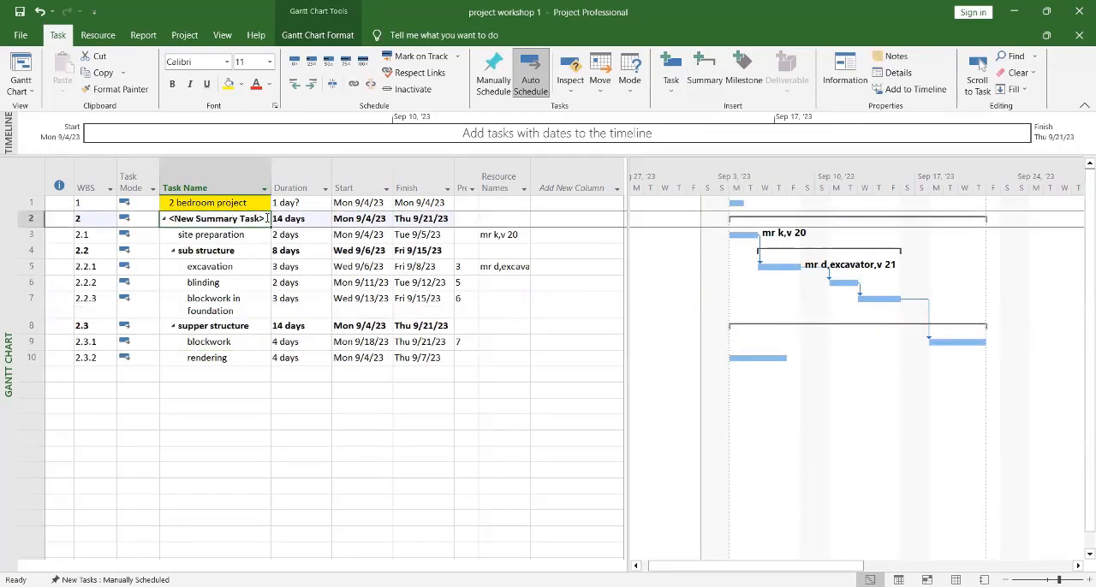
pyautogui.click(267, 219)
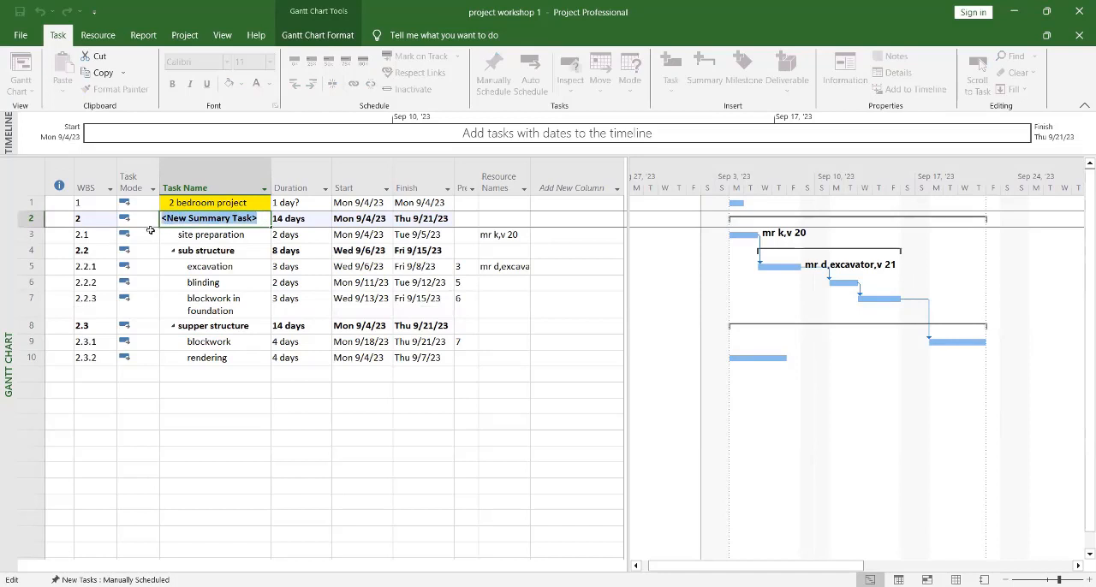
pyautogui.write('p')
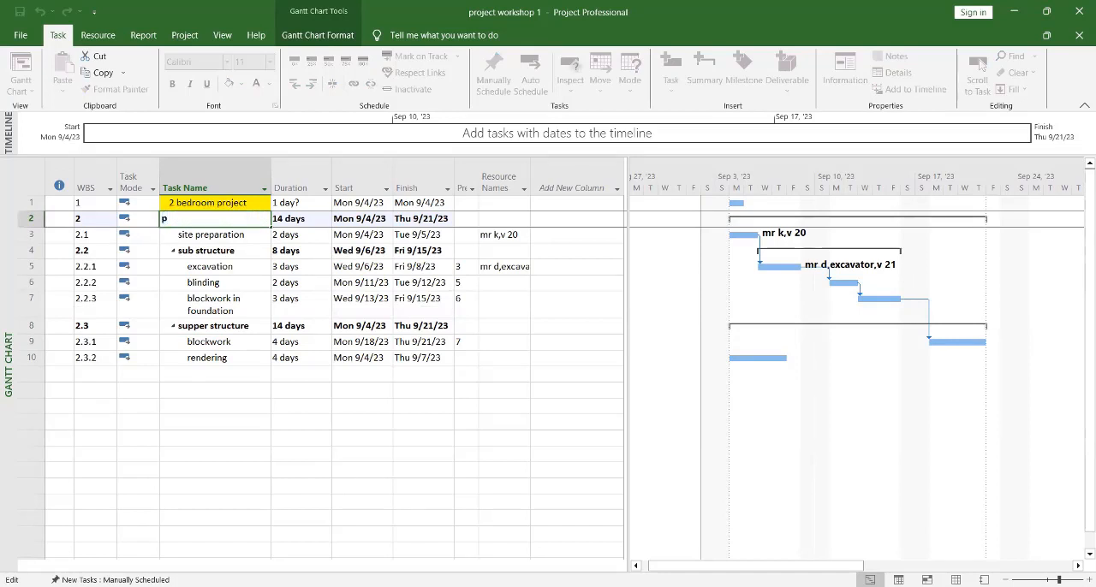
pyautogui.press('BackSpace')
pyautogui.write('2 bedroom project')
pyautogui.click(230, 404)
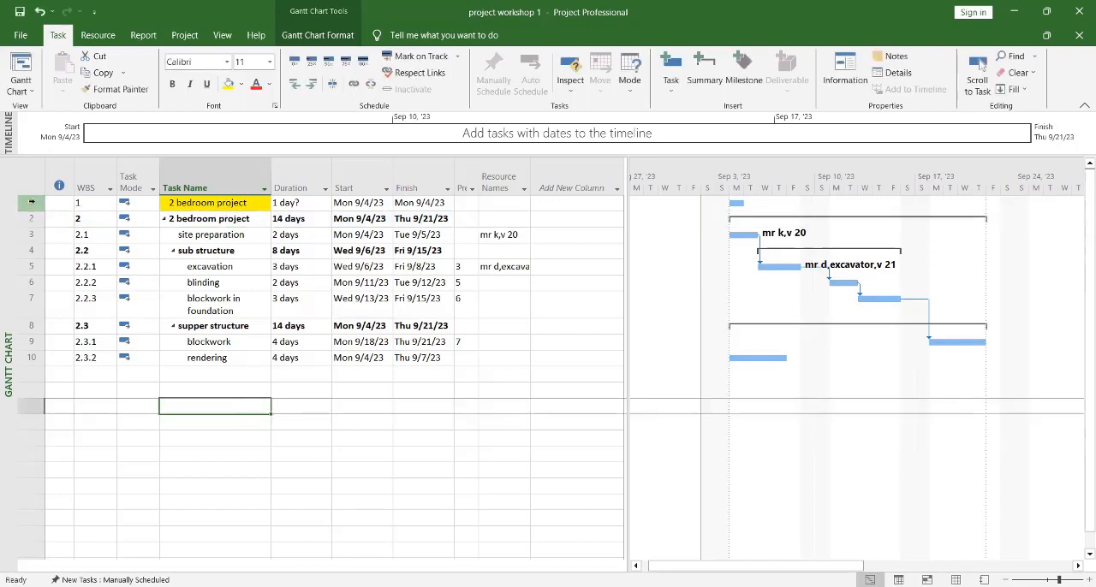
# Step: Delete the old standalone, yellow-highlighted "2 bedroom project" task above the summary task of the same name
pyautogui.click(28, 203)
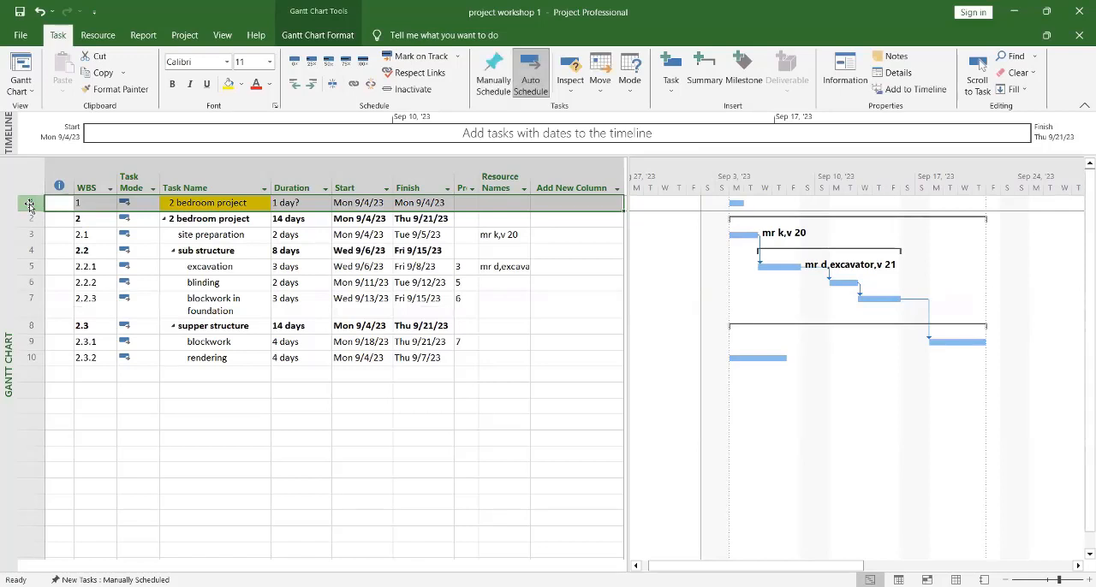
pyautogui.rightClick(29, 206)
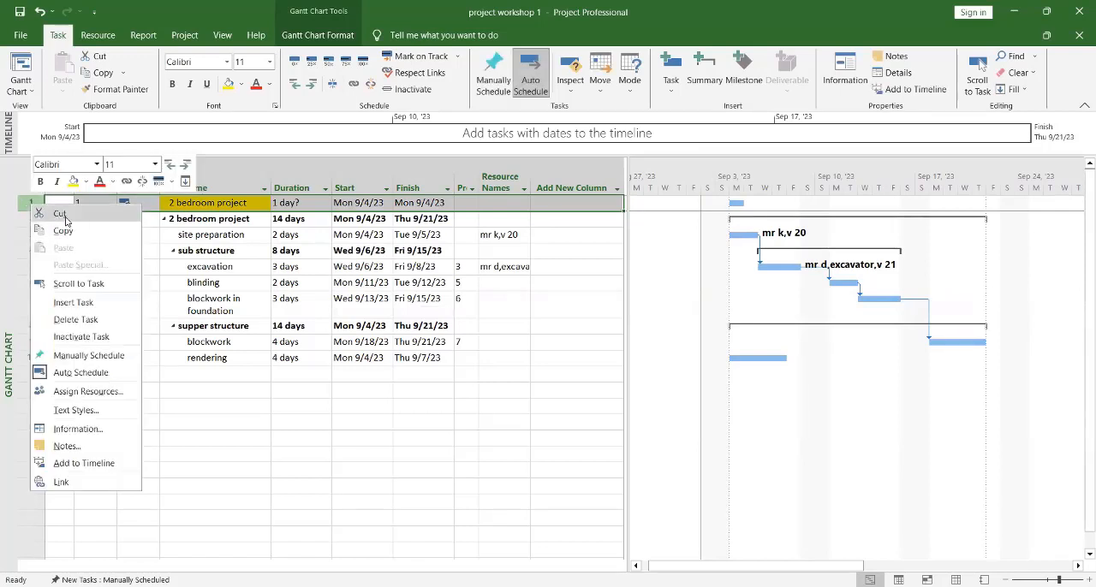
pyautogui.click(90, 321)
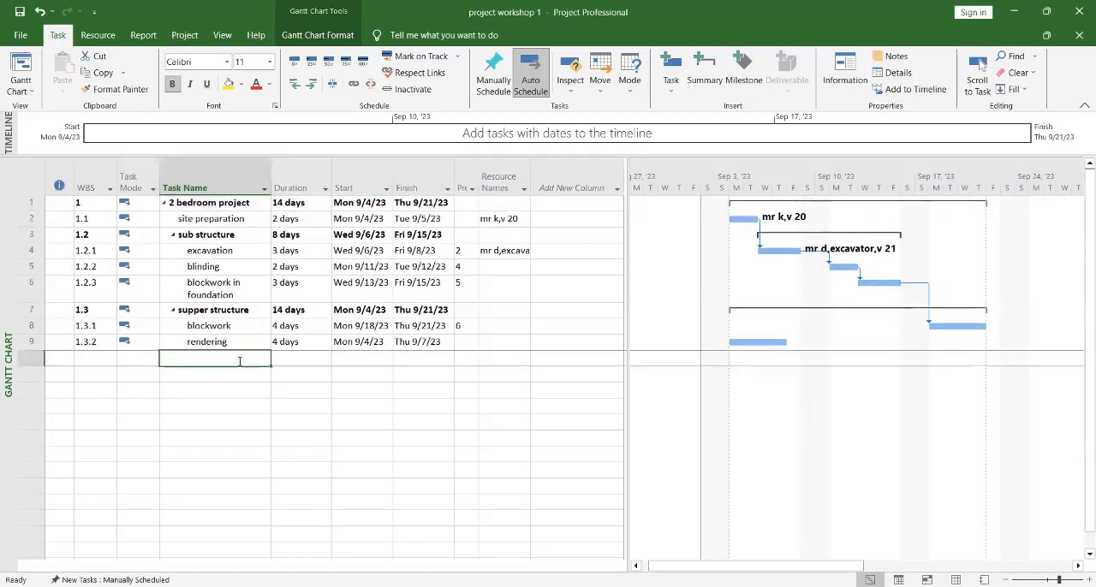
# Step: Collapse and expand the subtasks of the "2 bedroom project" summary task
pyautogui.click(164, 204)
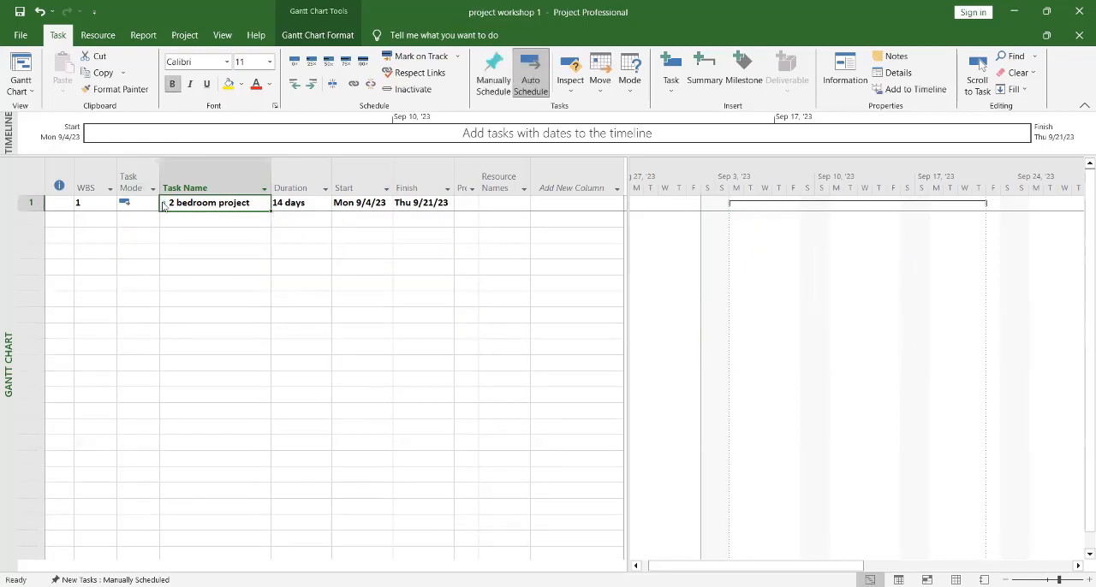
pyautogui.click(164, 204)
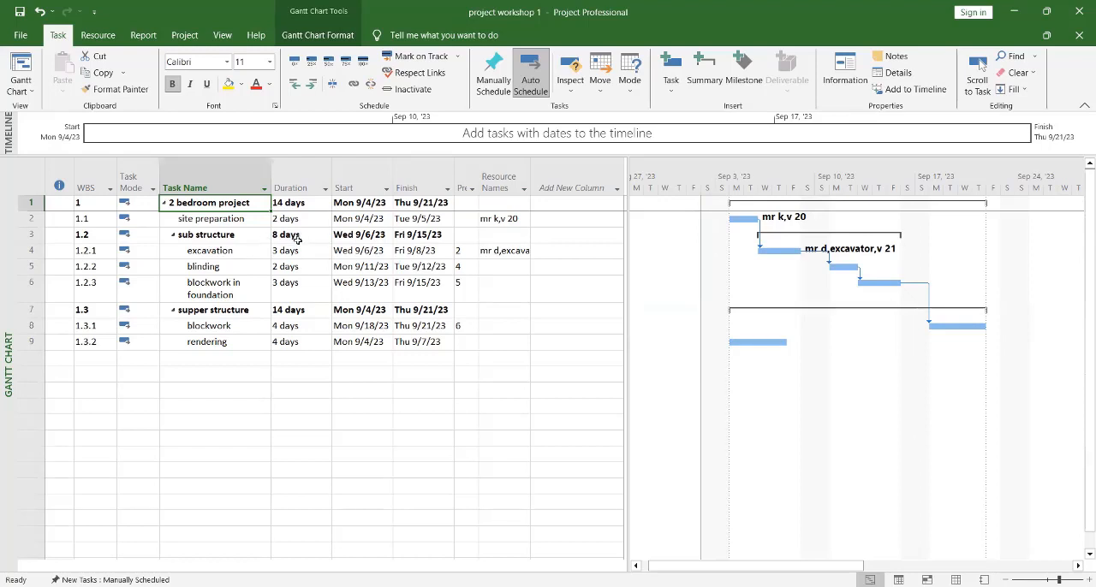
# Step: Set the font color of the "2 bedroom project" summary task name to the gold theme color
pyautogui.click(220, 202)
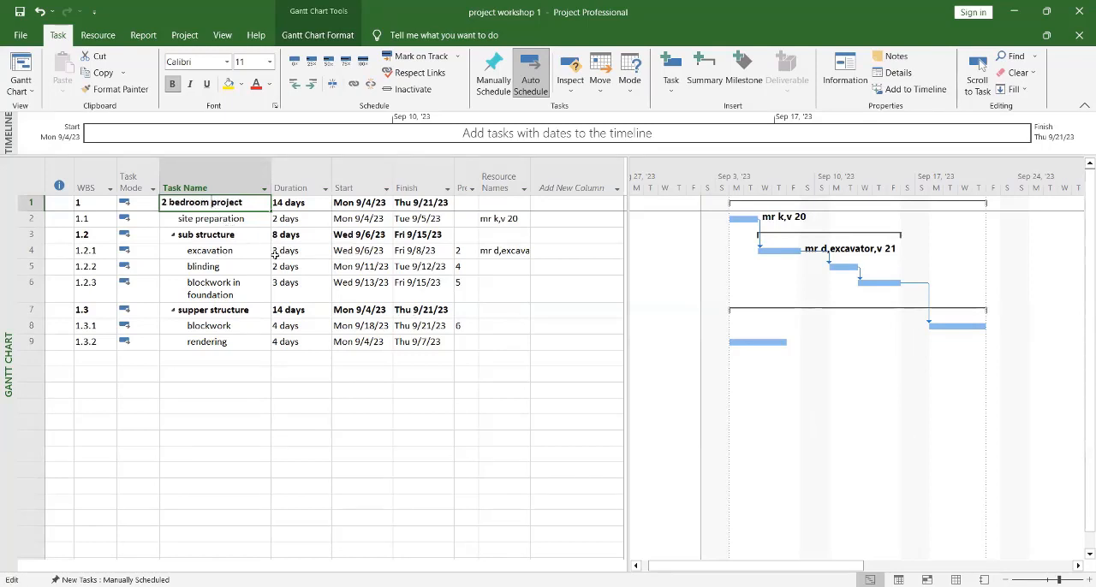
pyautogui.click(247, 283)
pyautogui.click(231, 202)
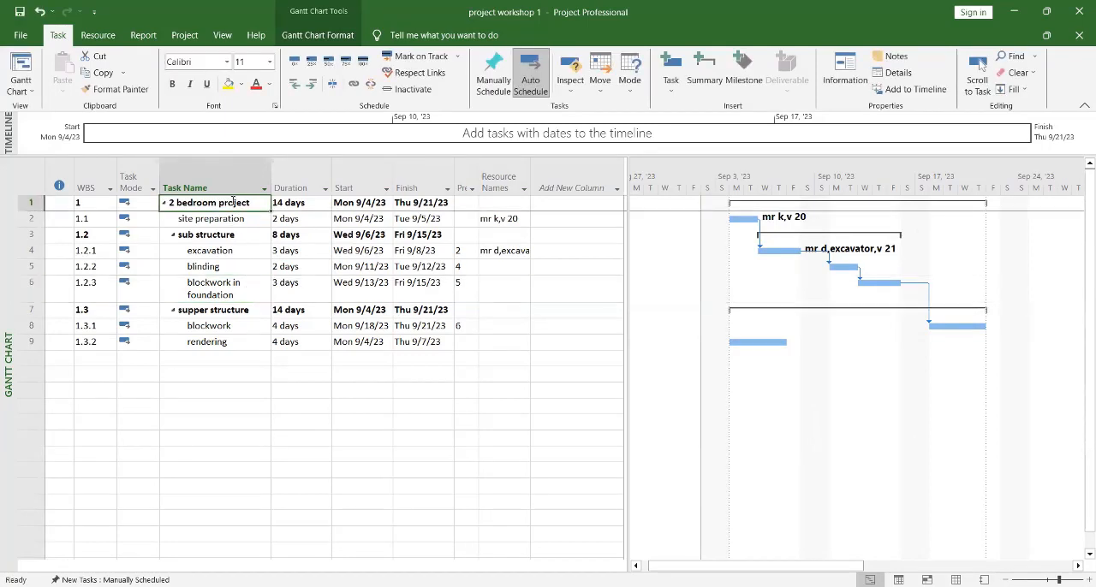
pyautogui.click(268, 84)
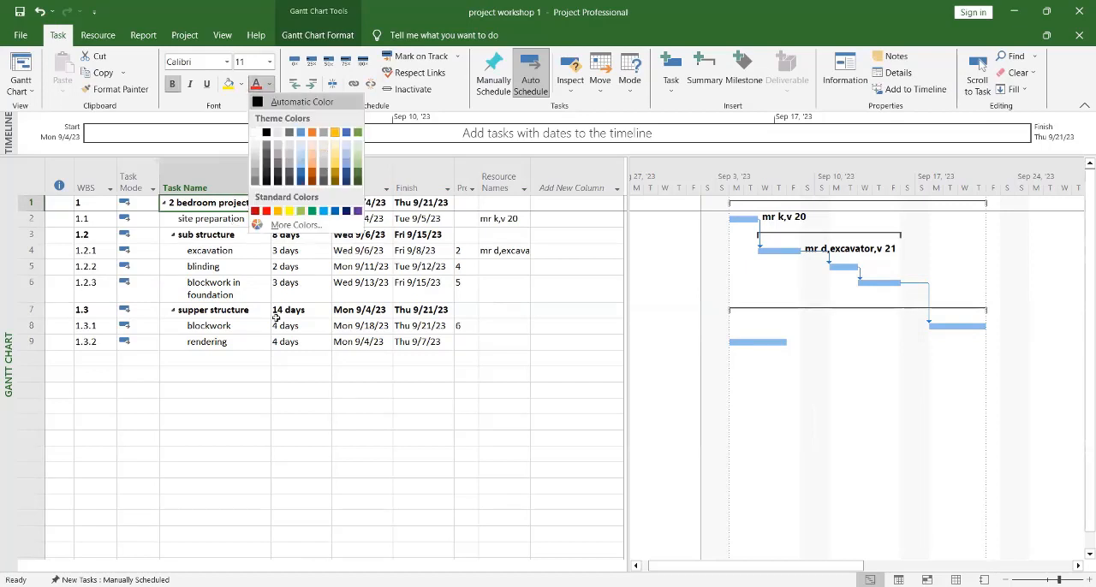
pyautogui.click(334, 132)
pyautogui.click(247, 341)
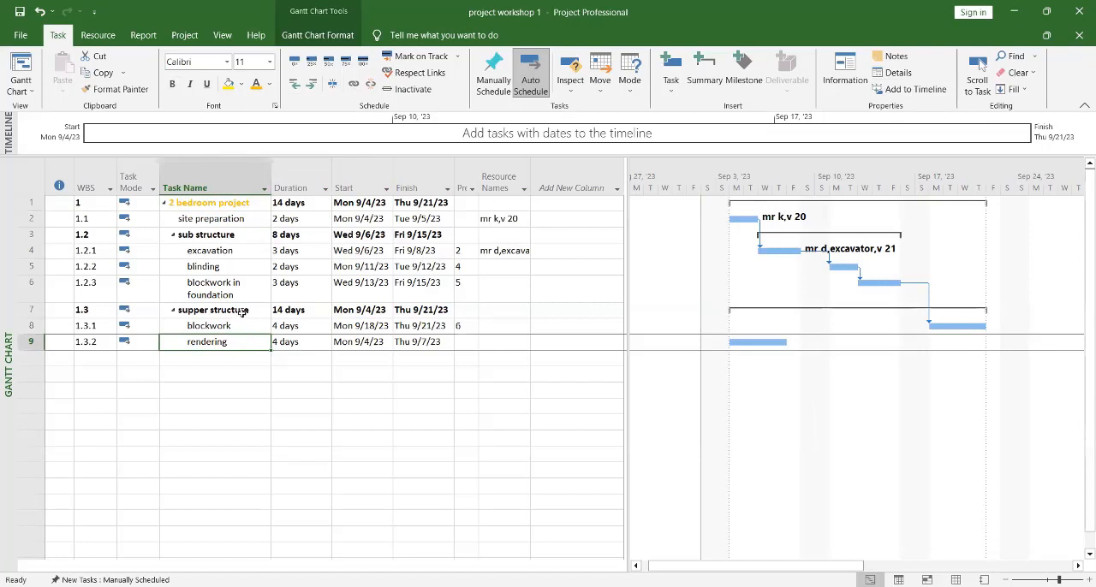
# Step: Apply italic and underline formatting to the bold "2 bedroom project" summary task name
pyautogui.click(226, 203)
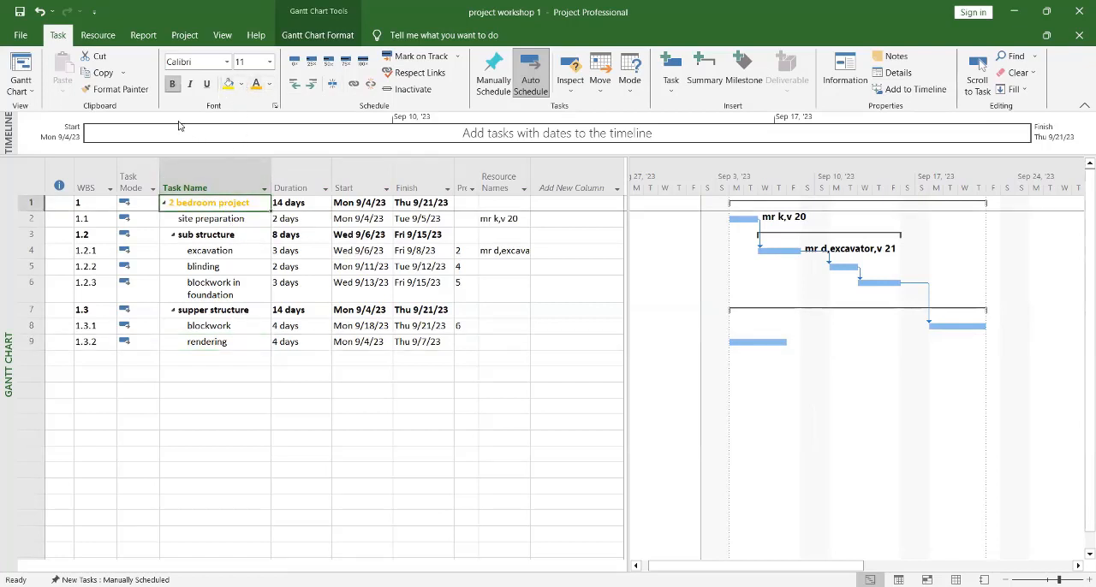
pyautogui.click(172, 84)
pyautogui.hotkey('ctrl', 'b')
pyautogui.hotkey('ctrl', 'i')
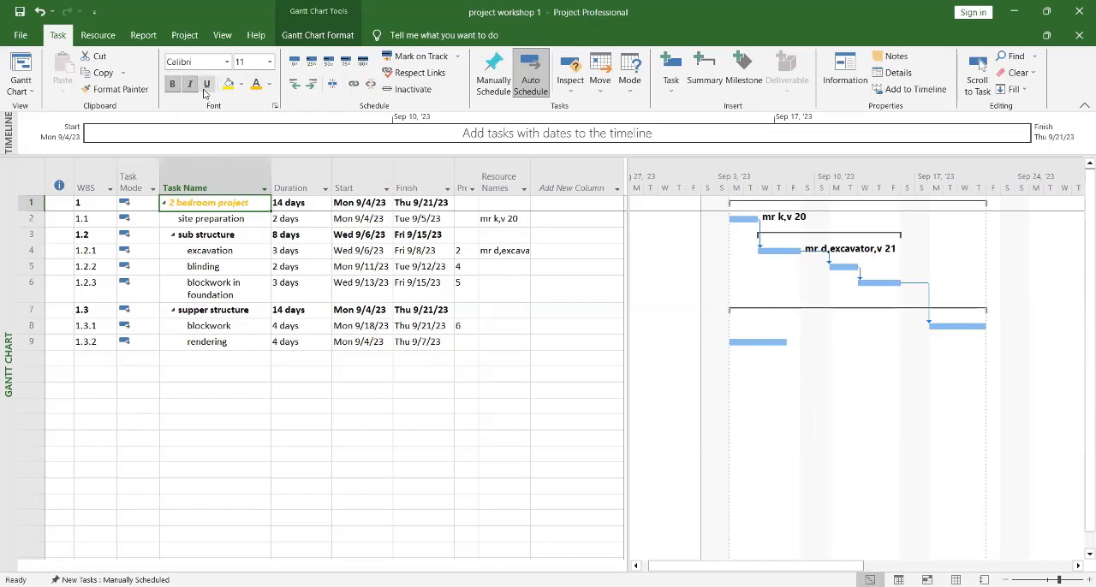
pyautogui.click(207, 84)
pyautogui.click(479, 376)
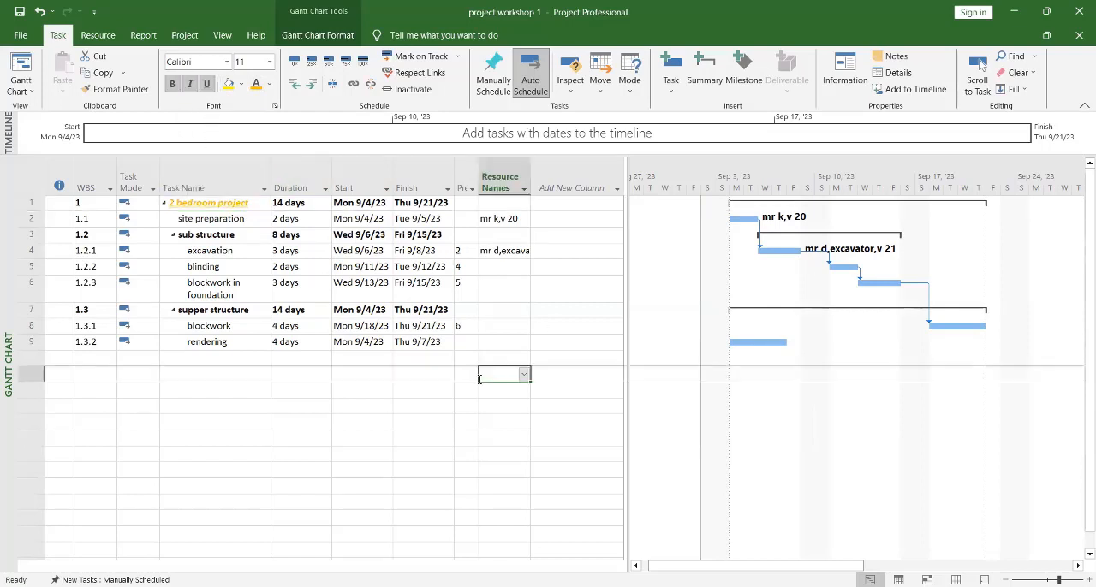